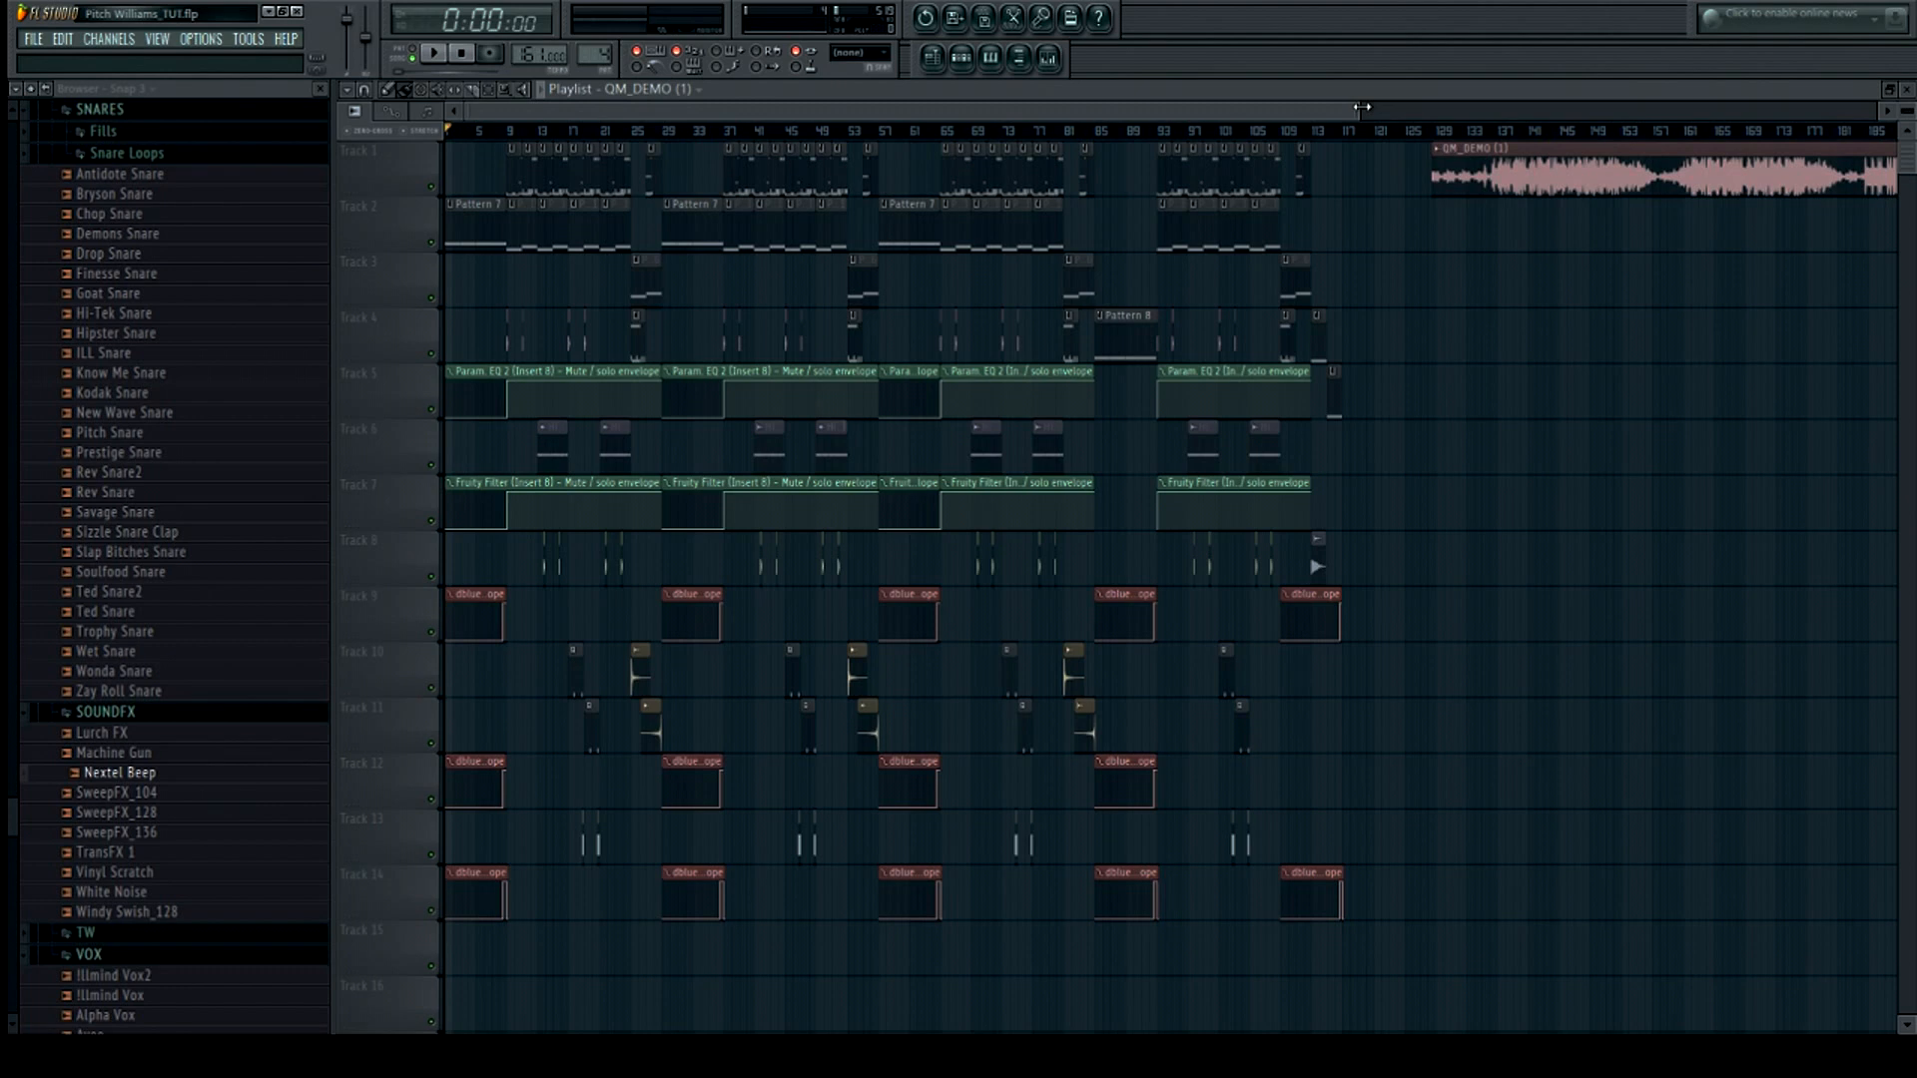
Zoom the playlist arrangement and play the project from the start
left_click_drag(1355, 110, 875, 113)
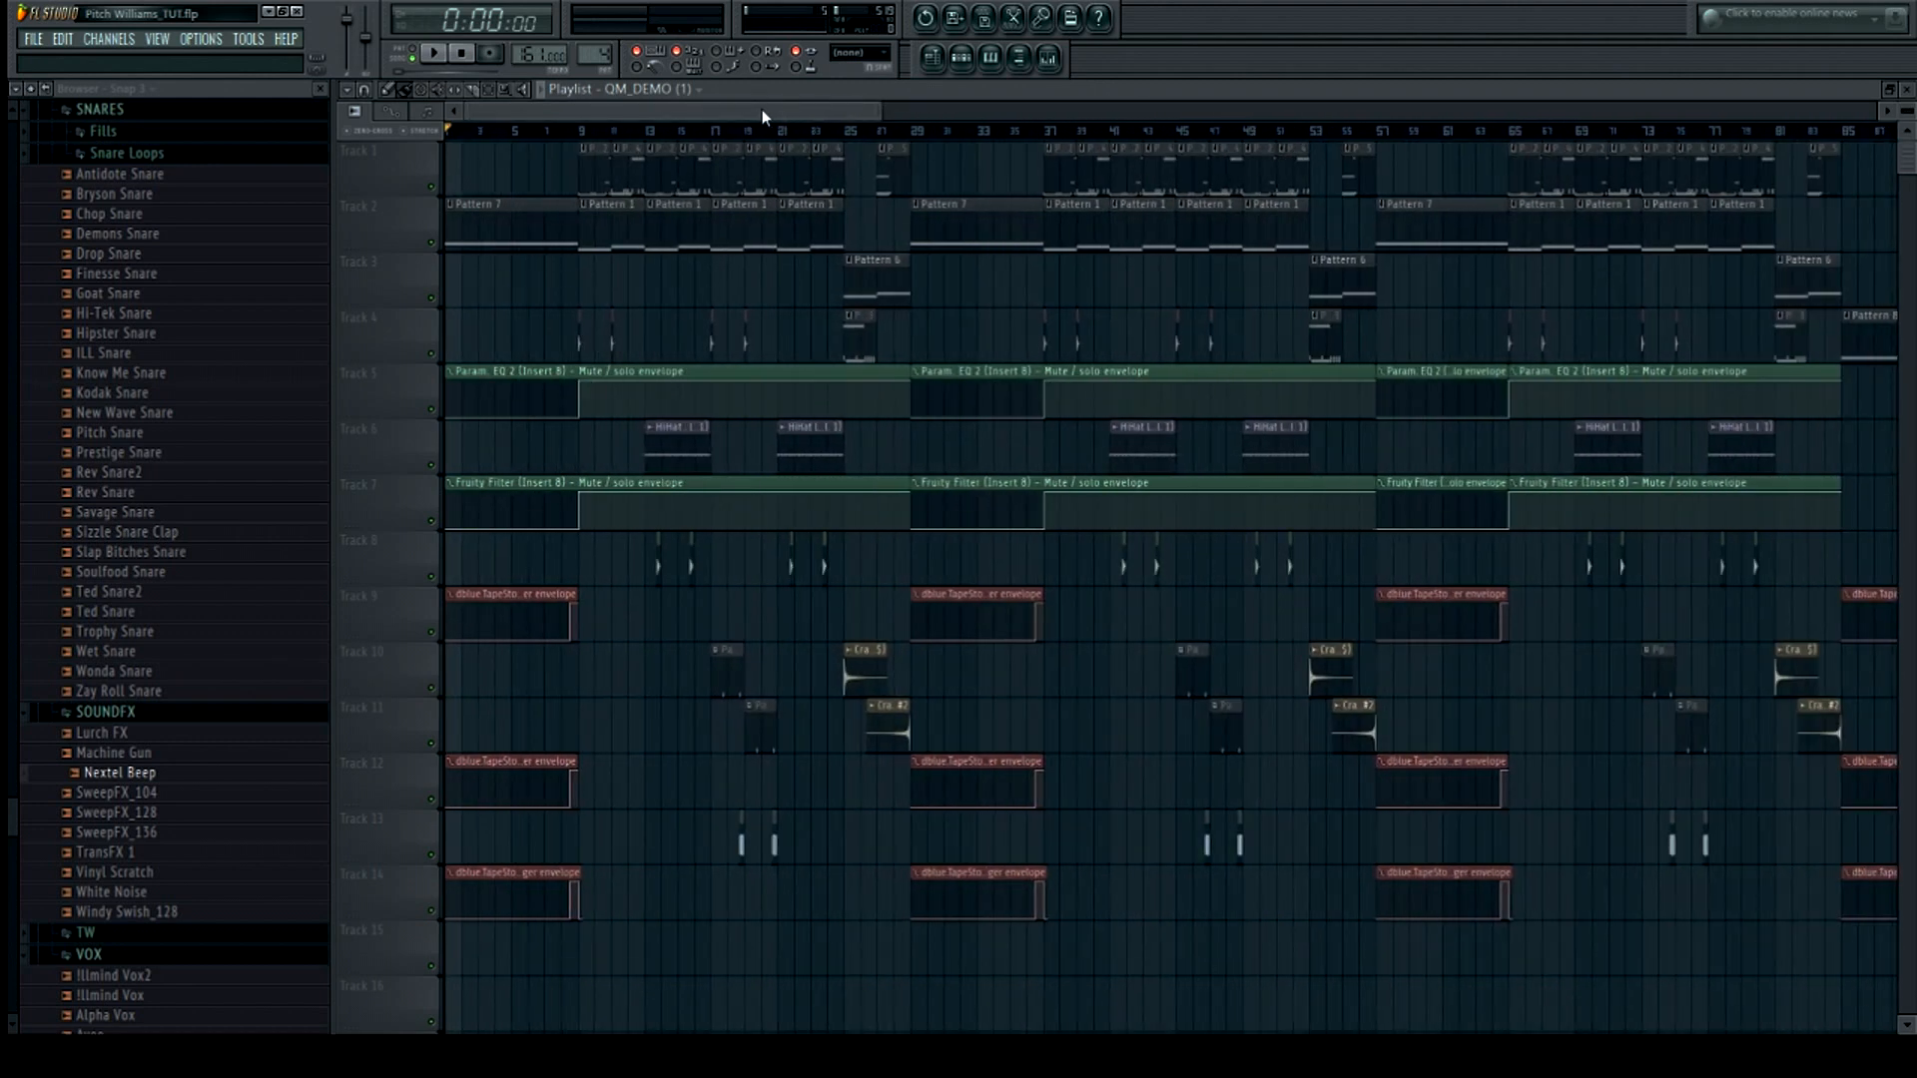
left_click_drag(726, 116, 674, 104)
left_click_drag(884, 110, 1389, 112)
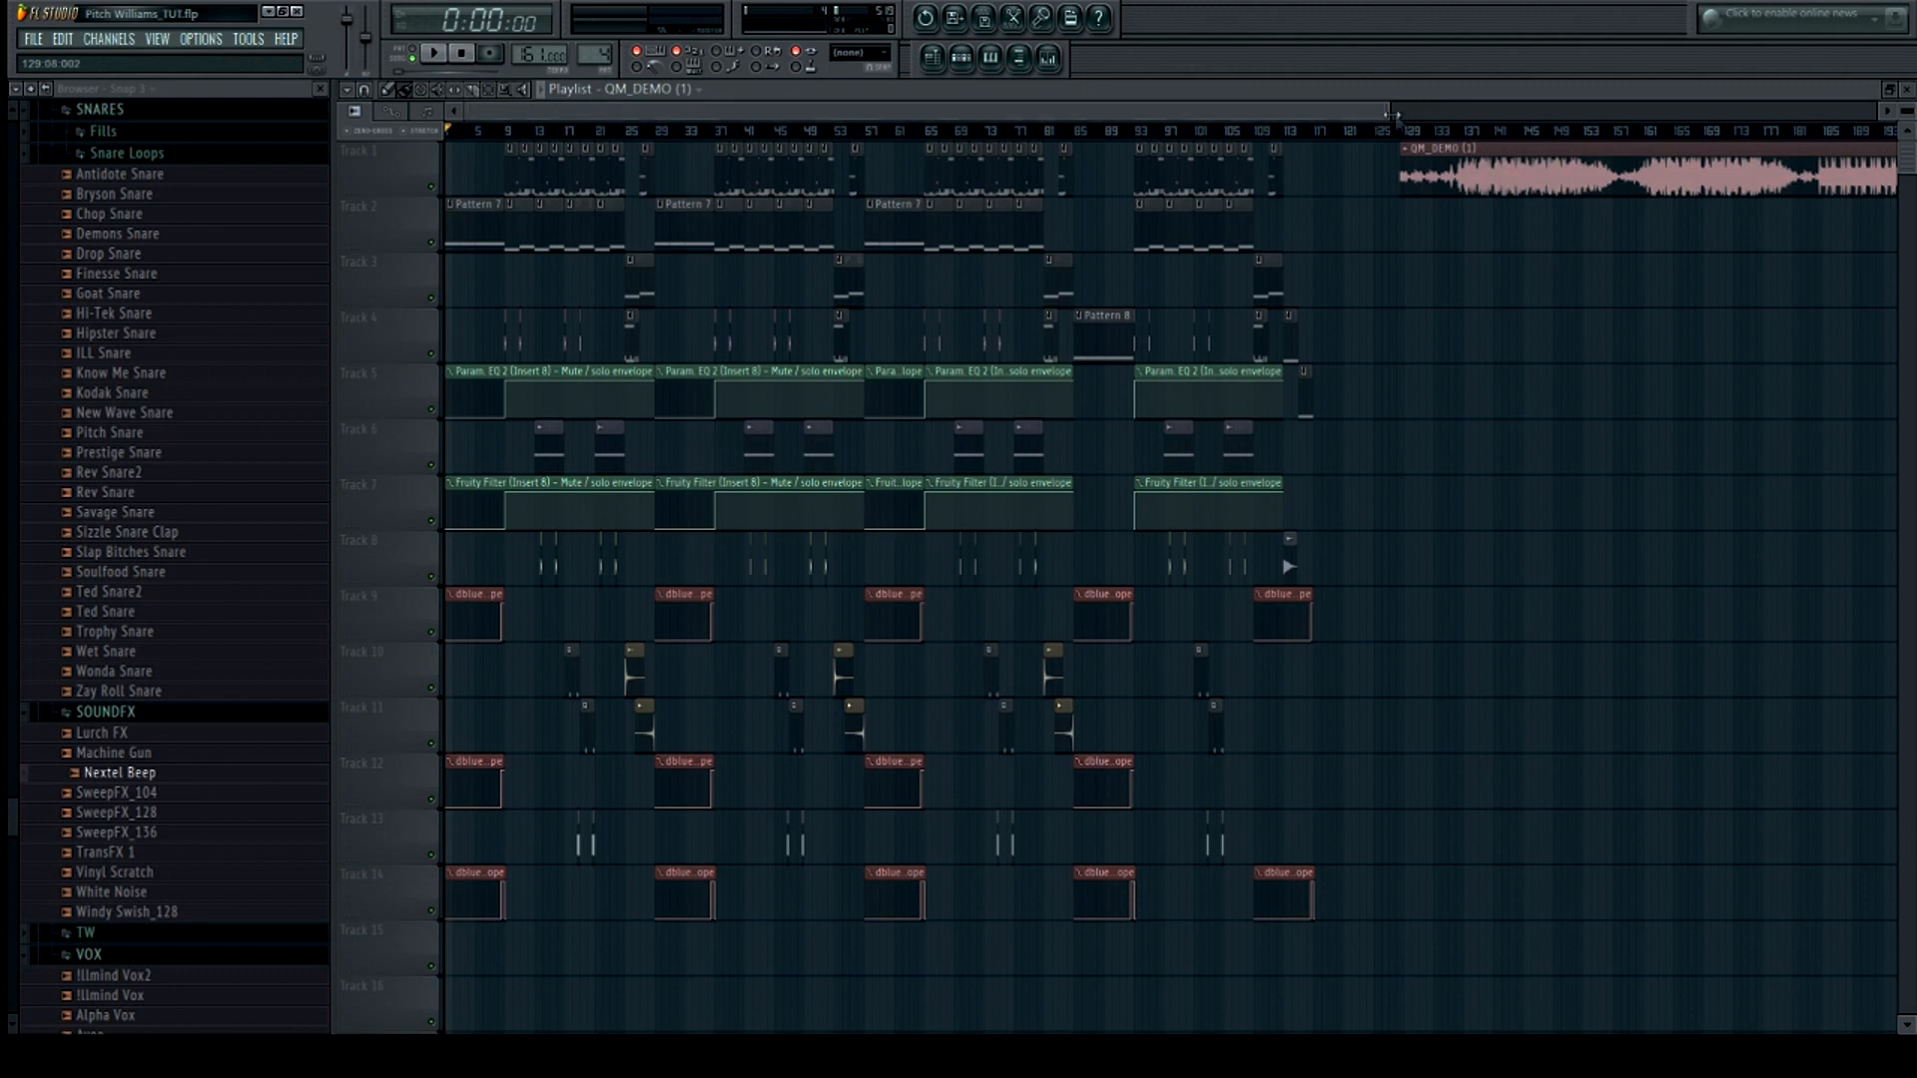
left_click_drag(1465, 147, 1003, 99)
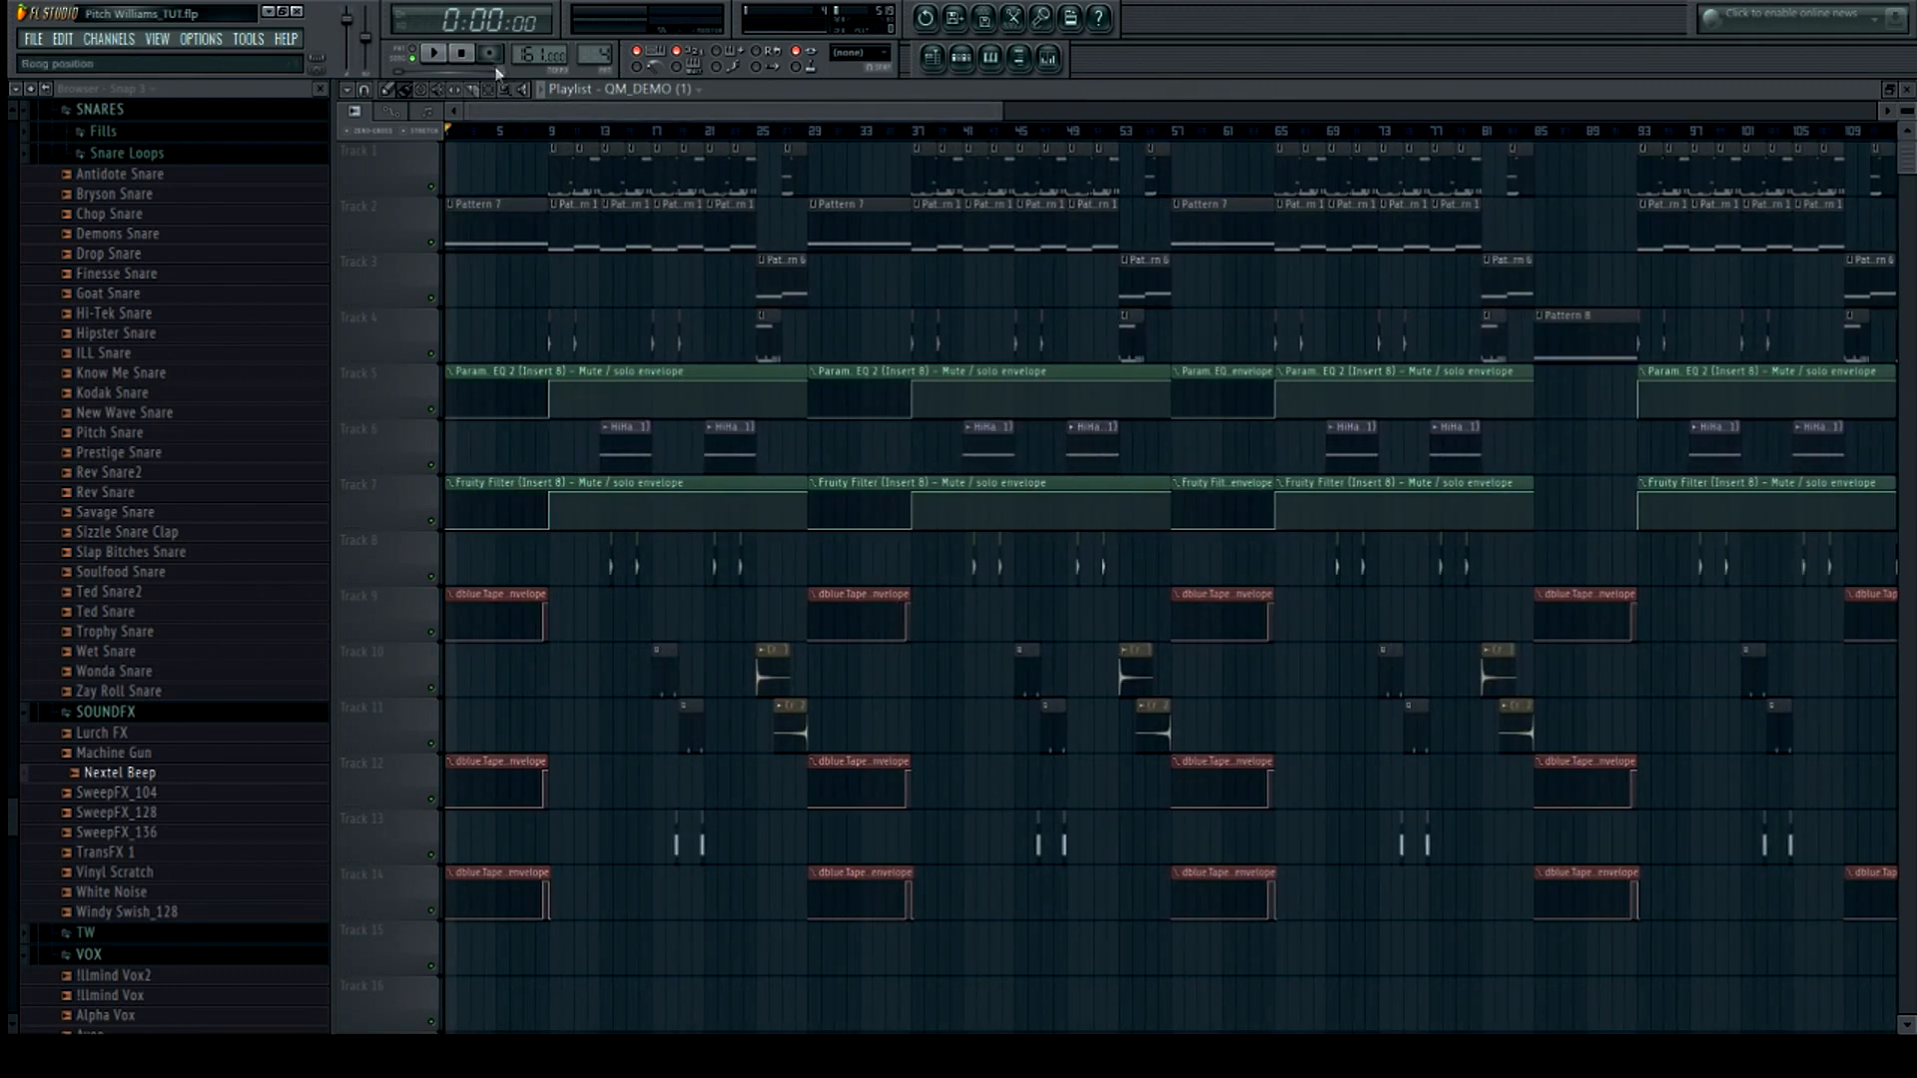
left_click(433, 51)
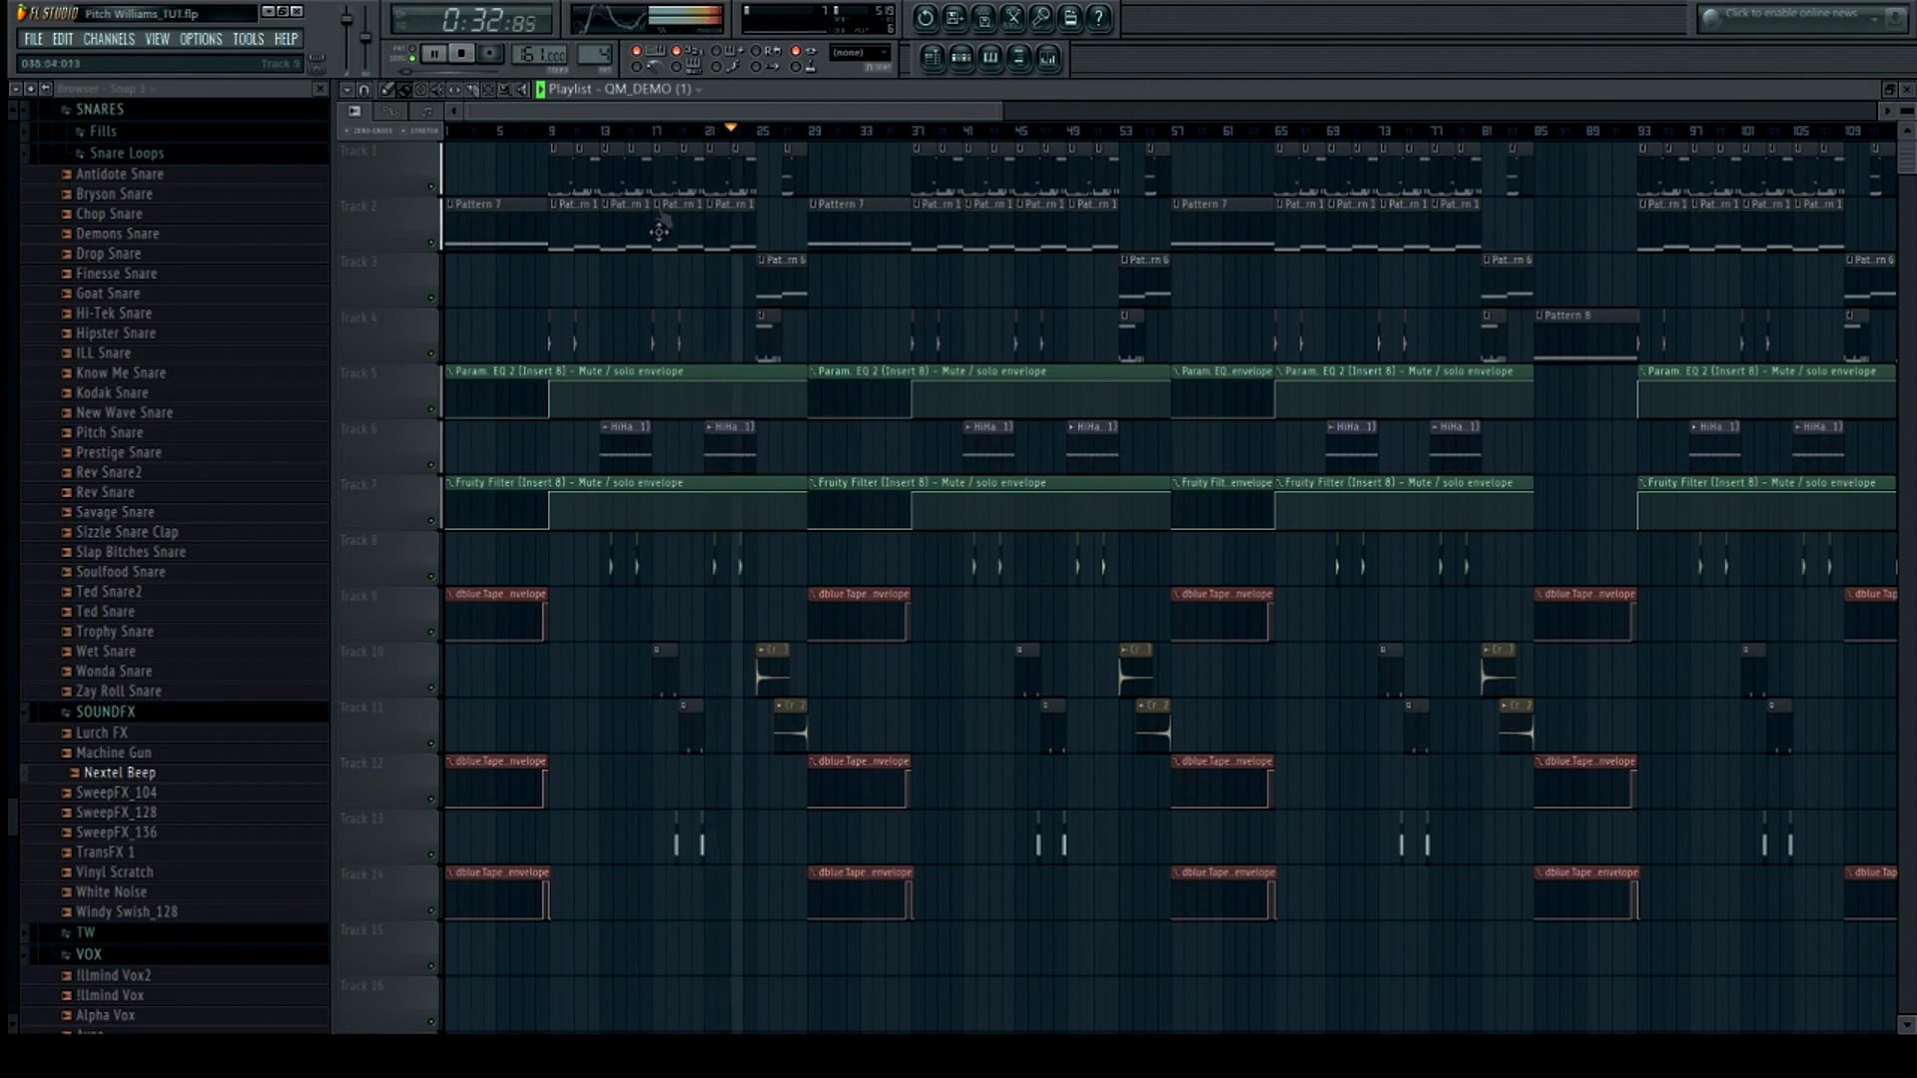
Open the mixer window, reposition it, and stop playback
left_click(1047, 58)
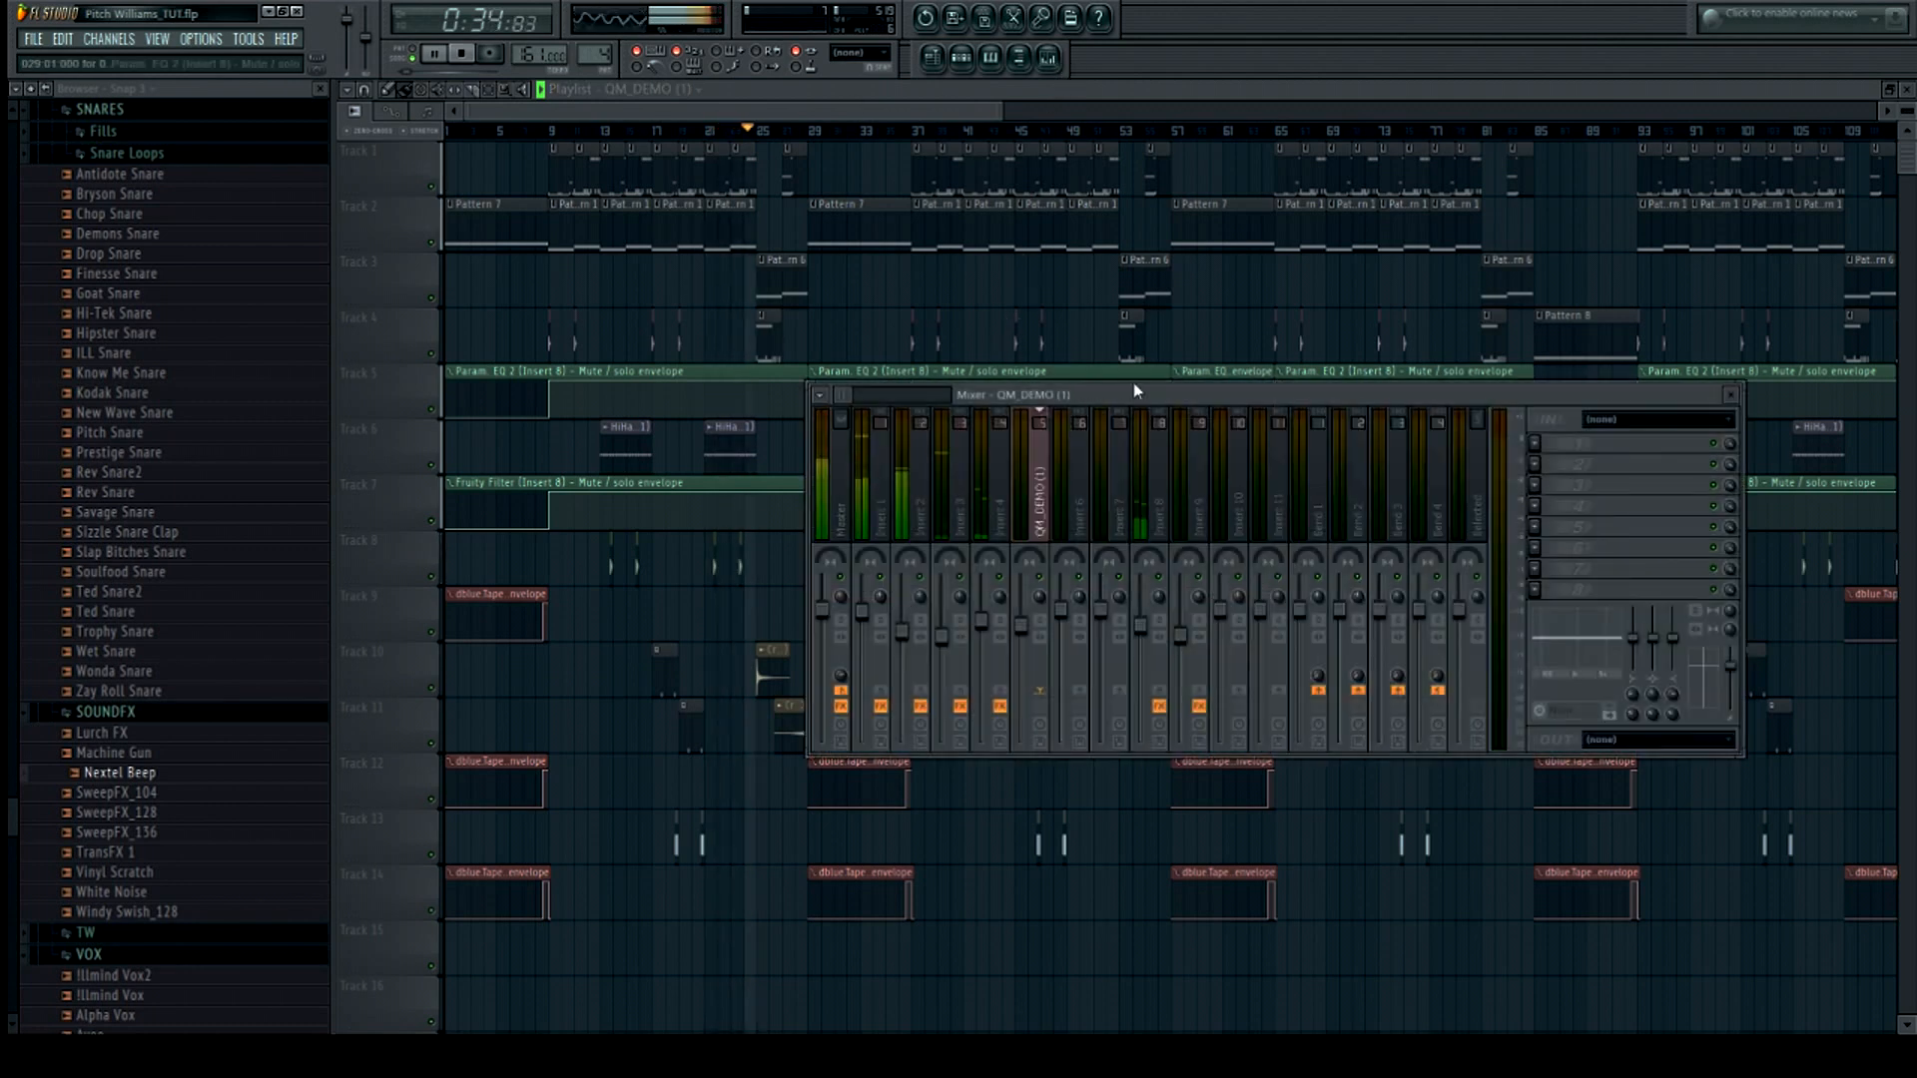
left_click_drag(1173, 403, 1220, 465)
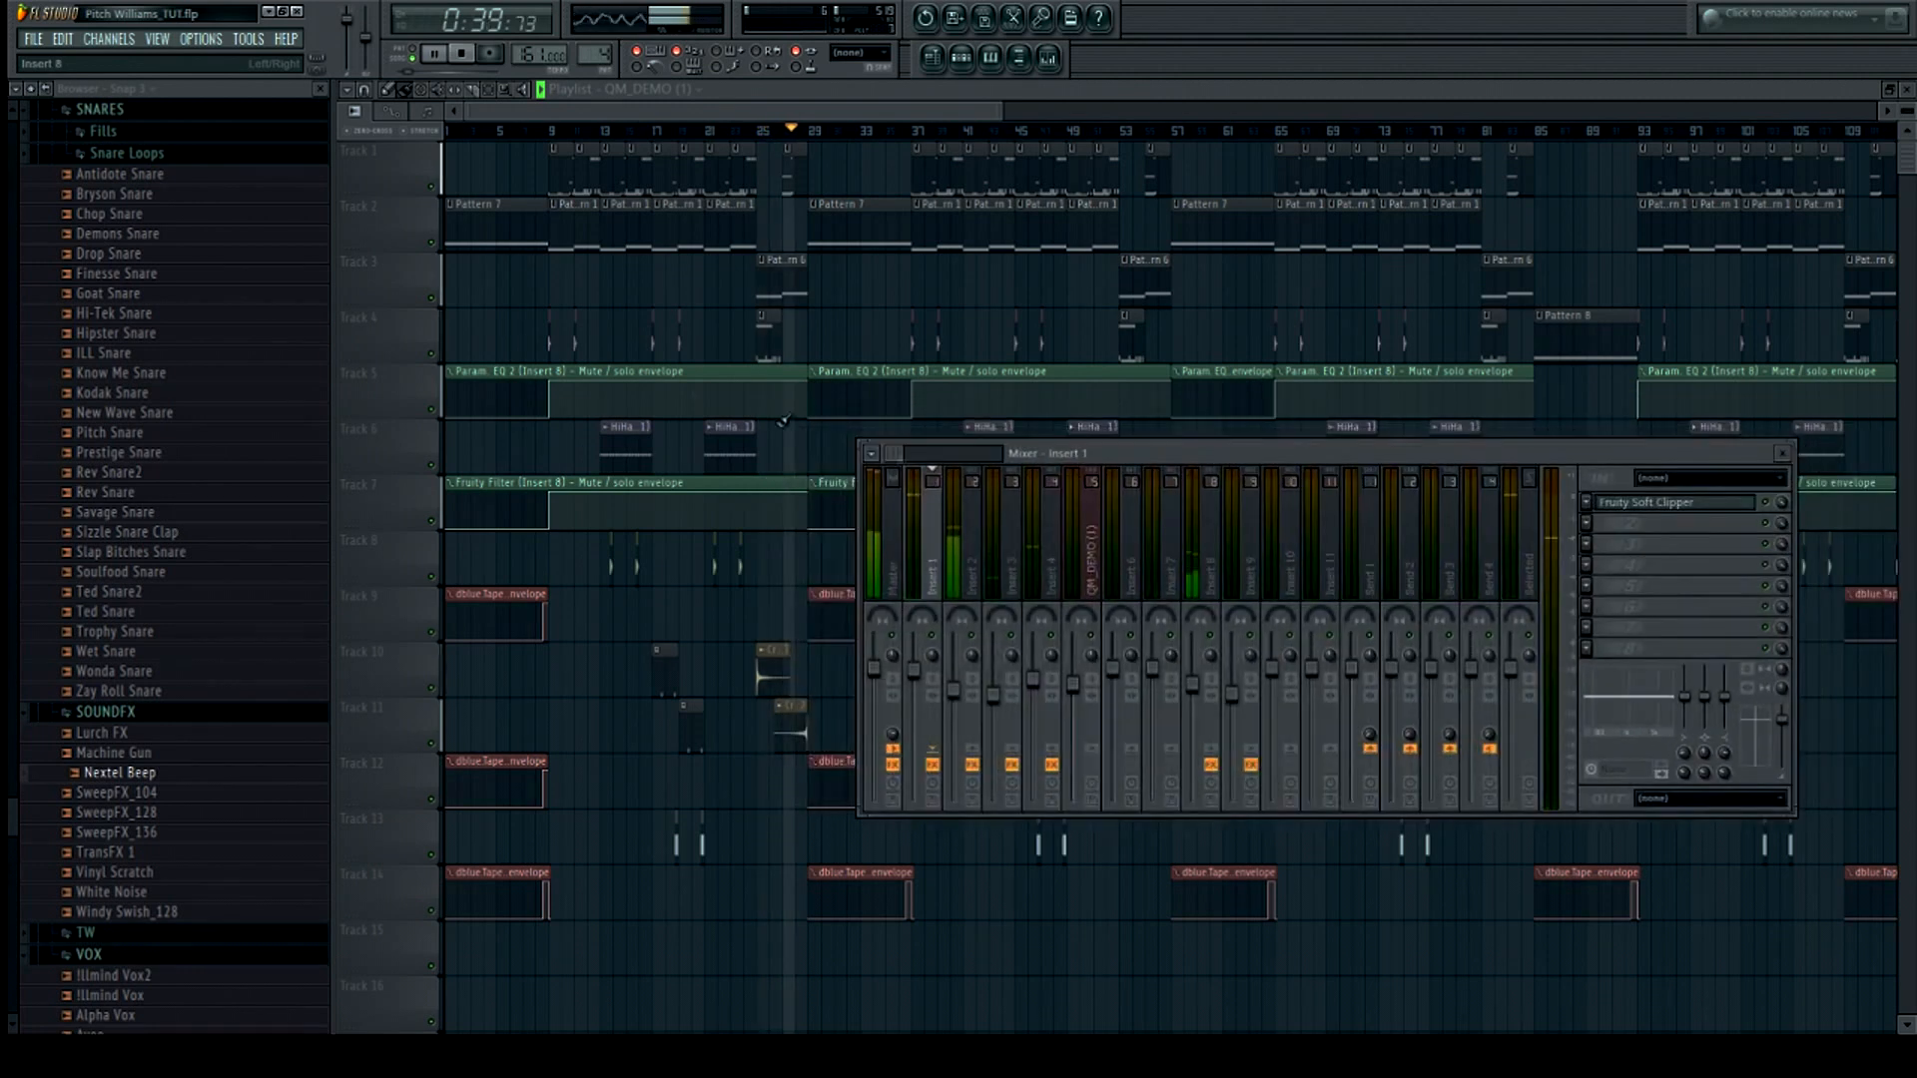
left_click(465, 56)
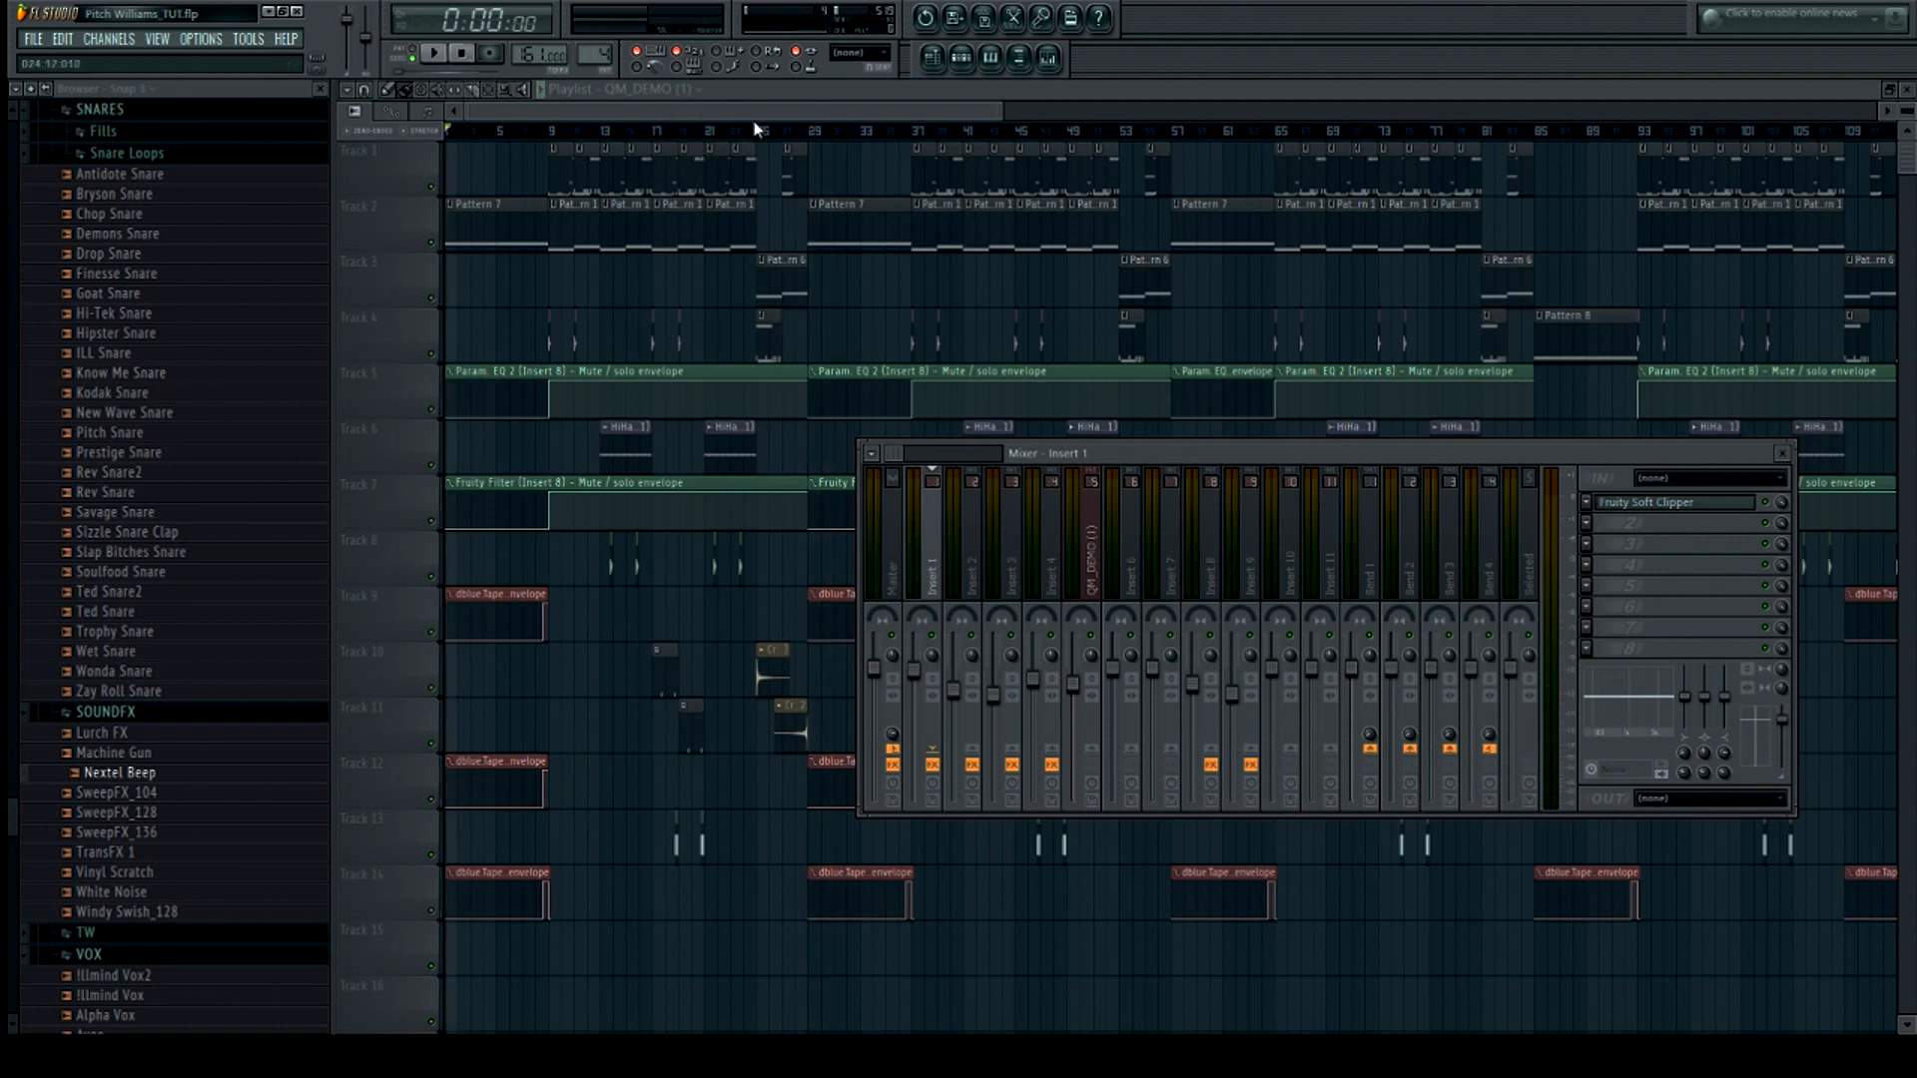
Open the channel rack with all channels listed and open the Son Lux sample's Slicex instrument
left_click(823, 93)
left_click(962, 58)
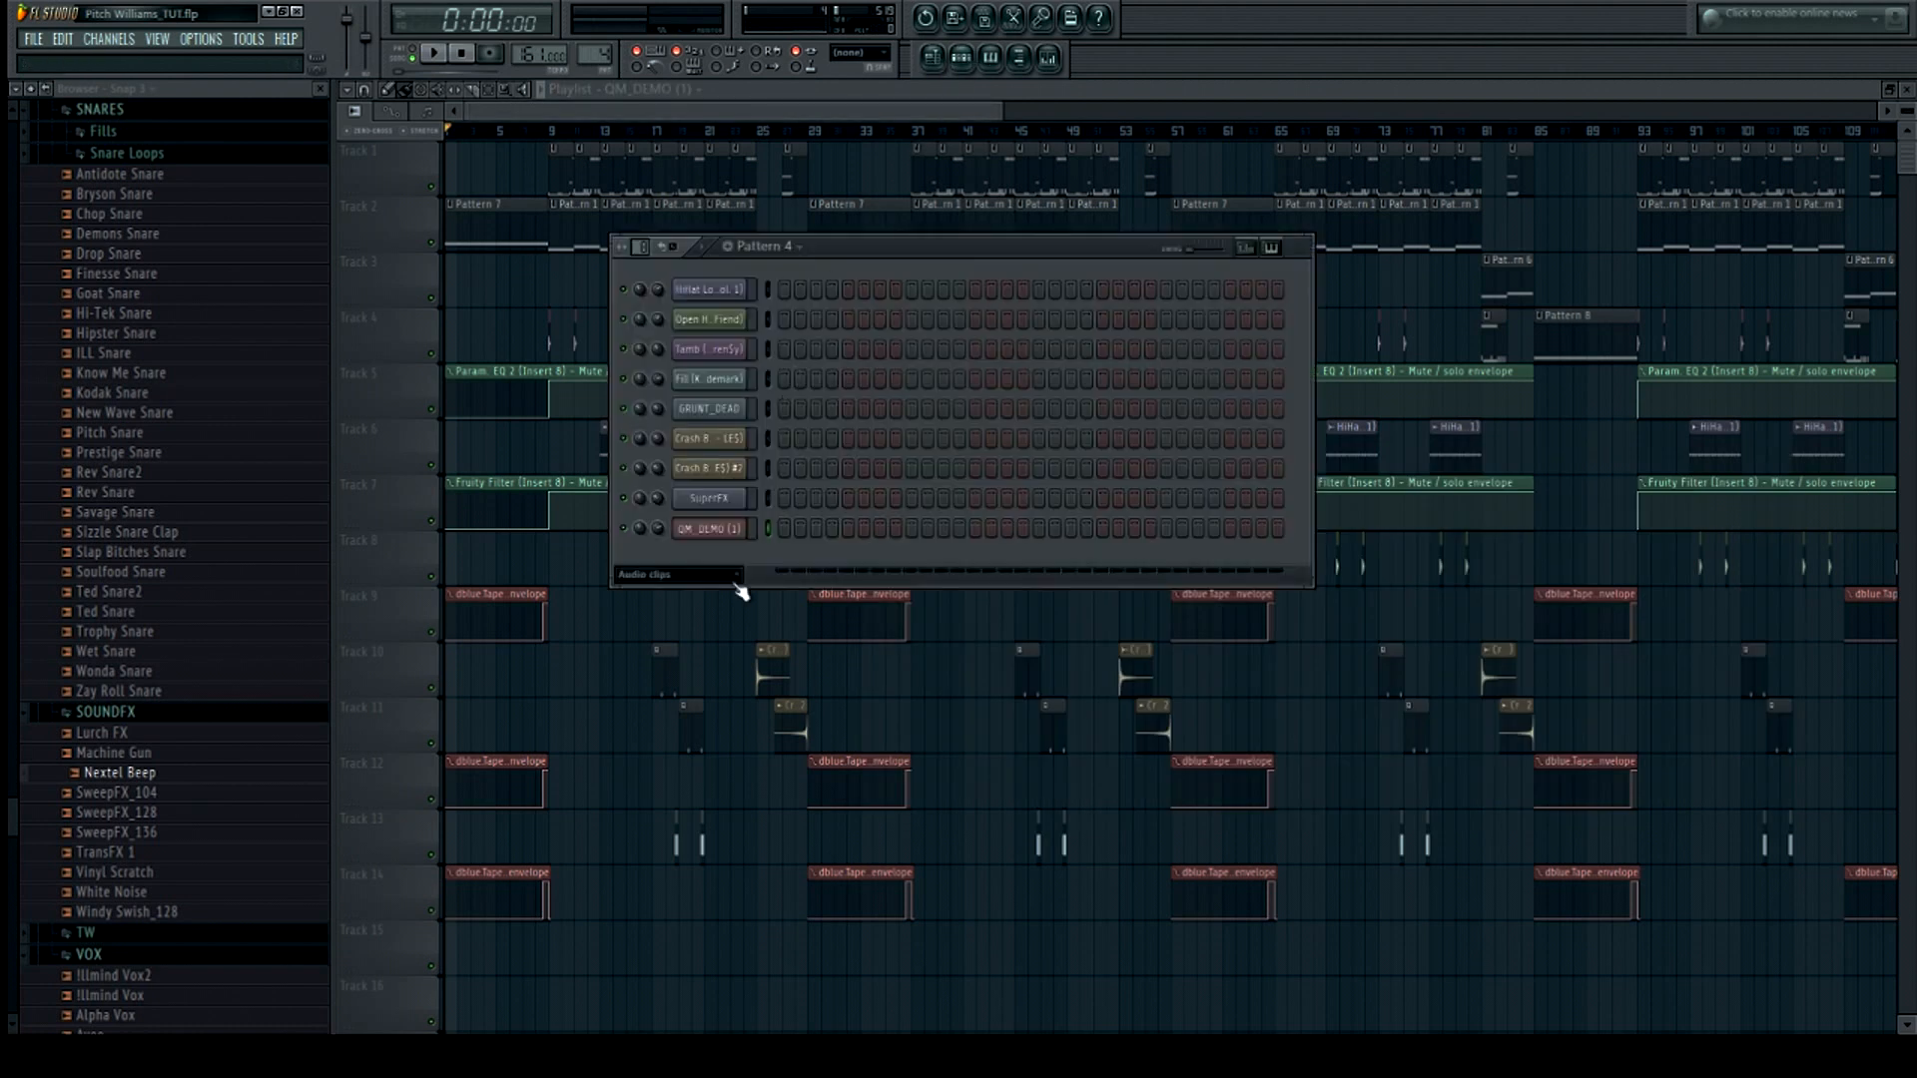
key("Page_Up")
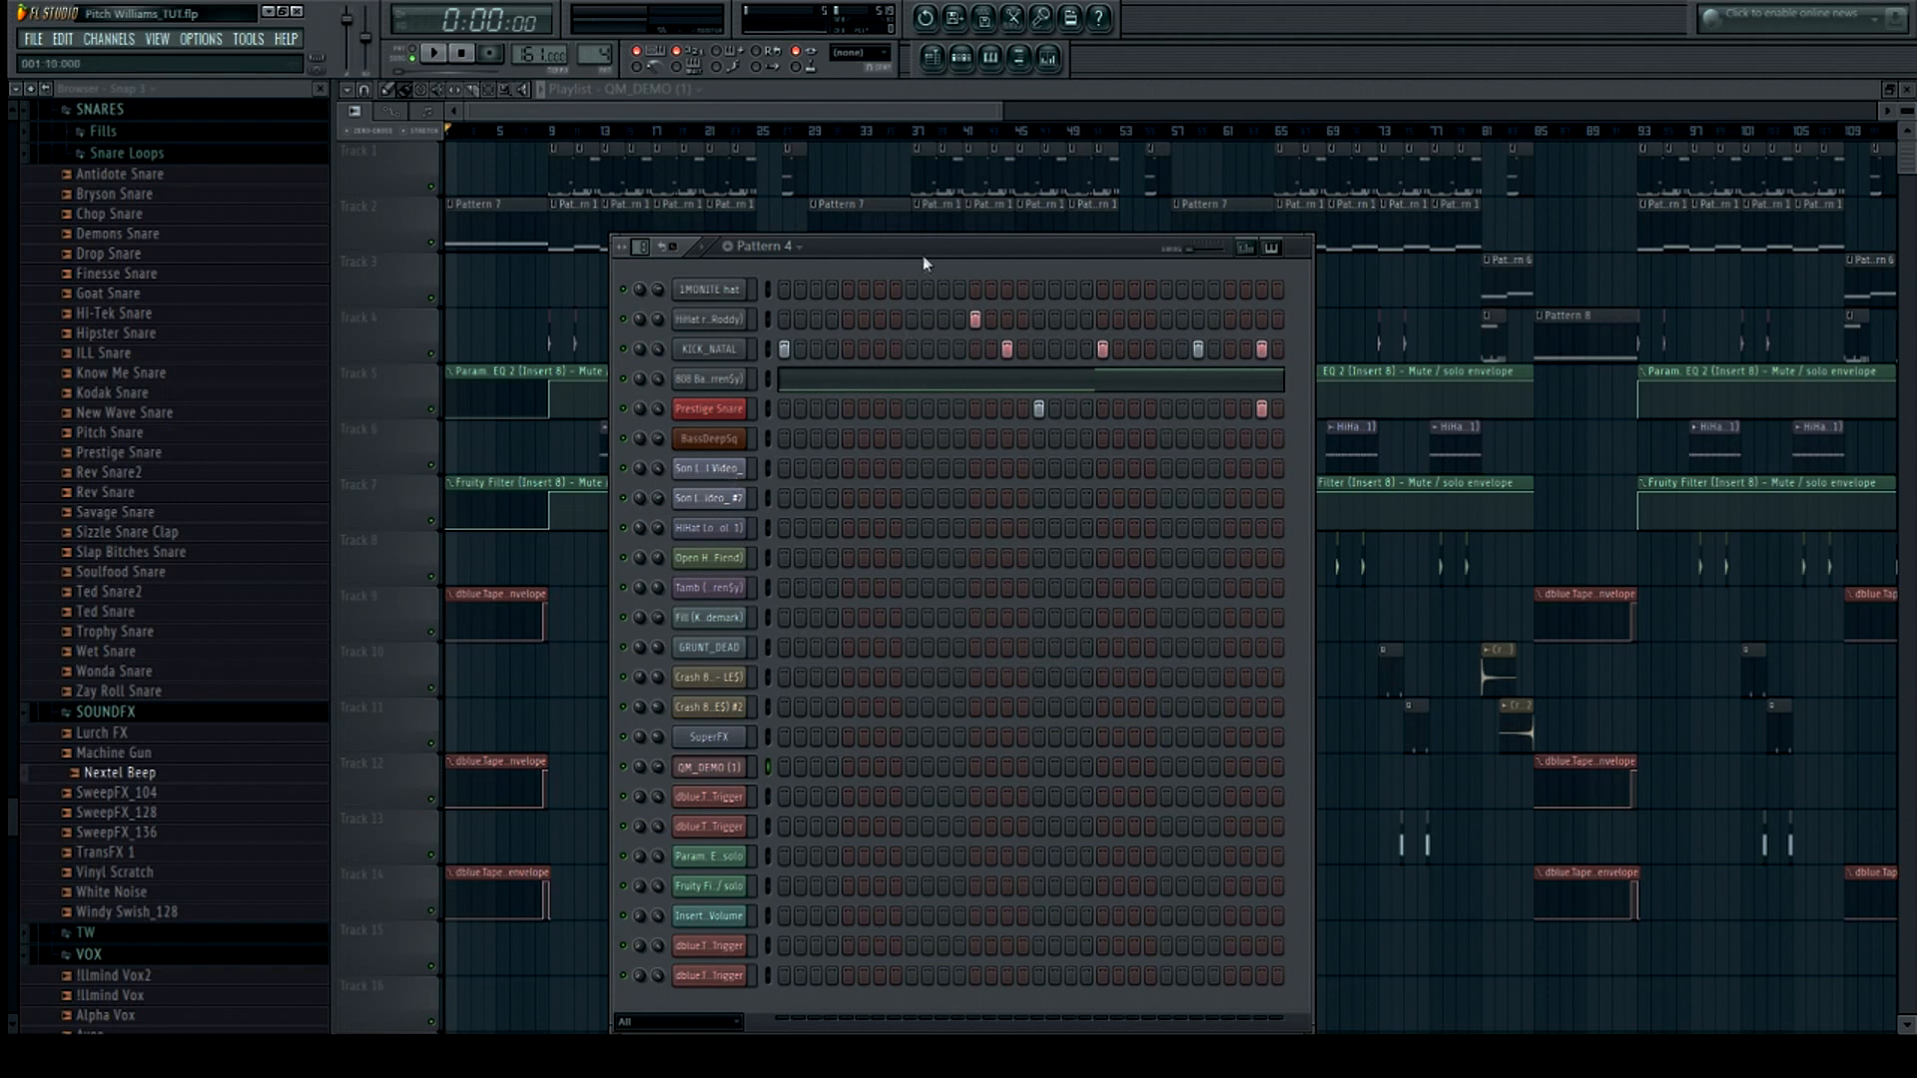
left_click(710, 467)
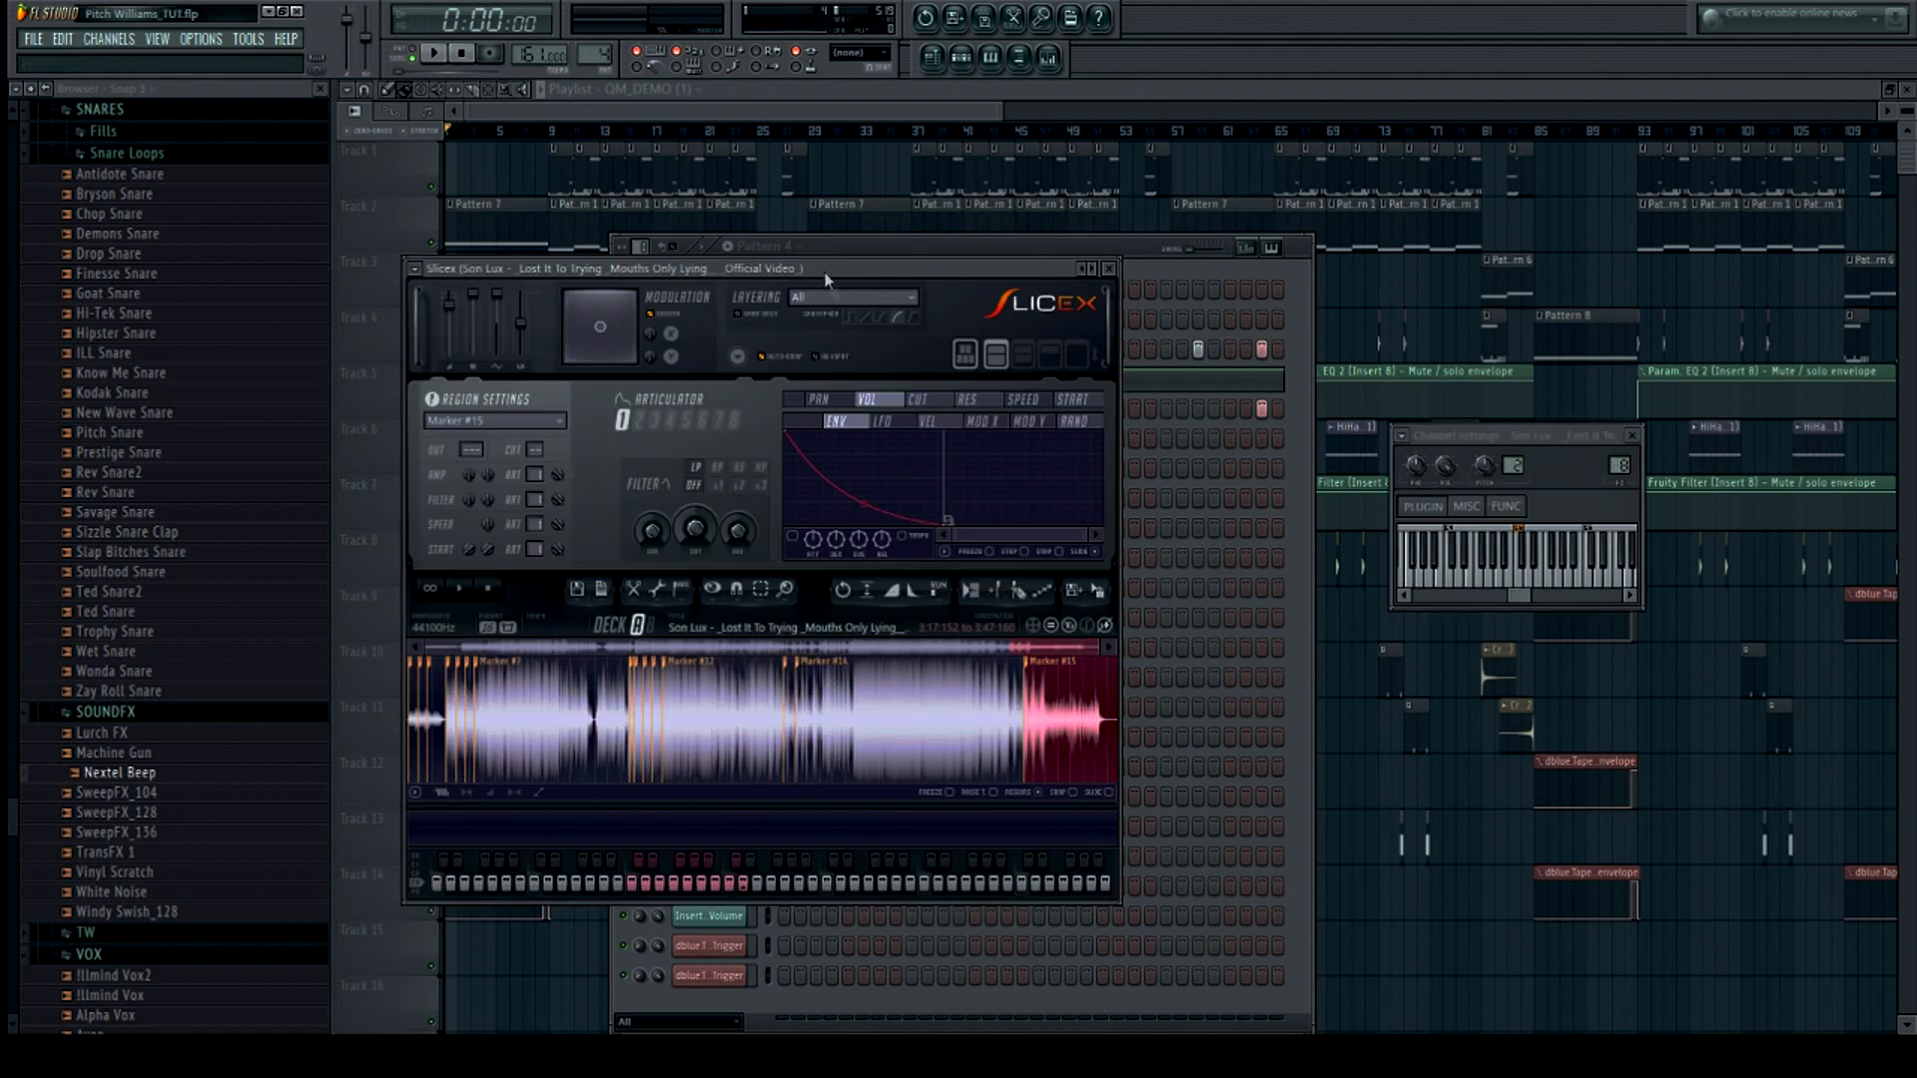
left_click_drag(844, 278, 1358, 217)
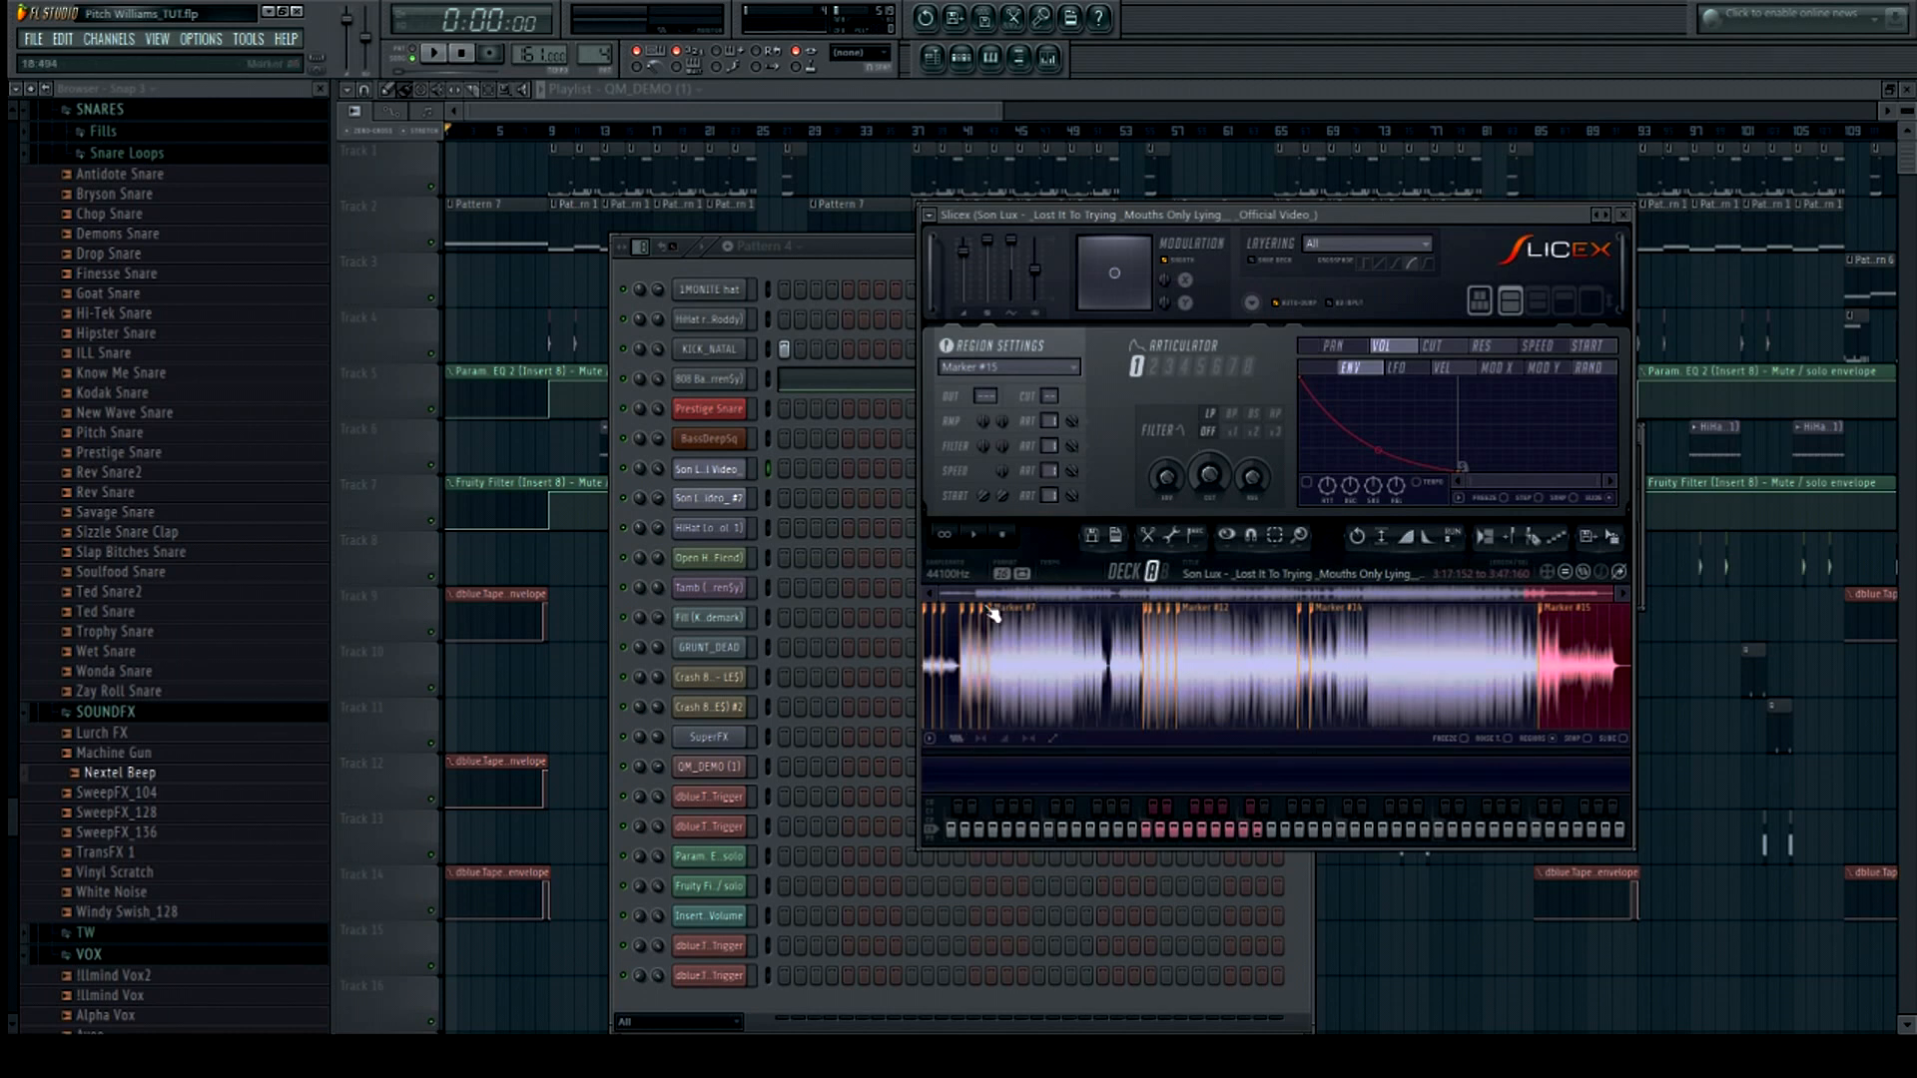
Audition individual slices in the Slicex waveform by zooming in and selecting marker regions
scroll(954, 672, "up", 2)
scroll(979, 662, "down", 2)
left_click(1010, 662)
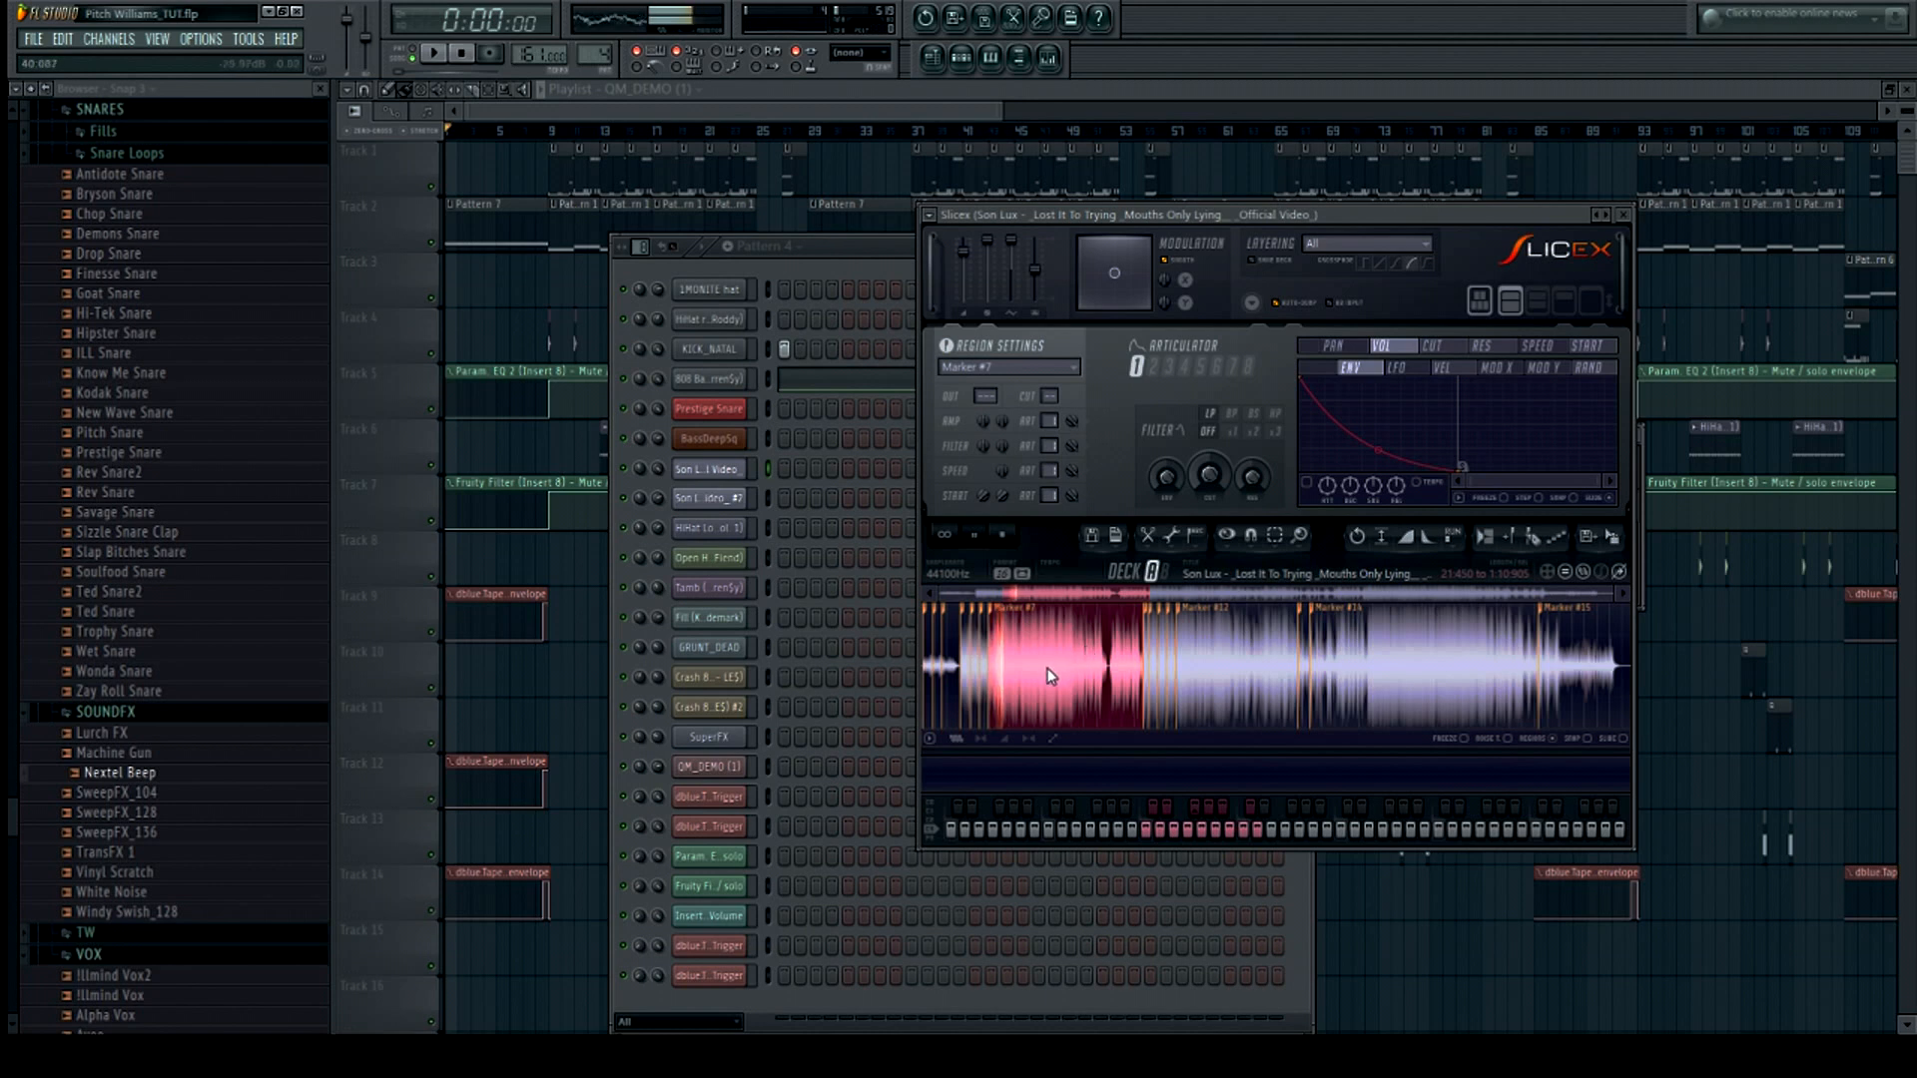
left_click(1223, 657)
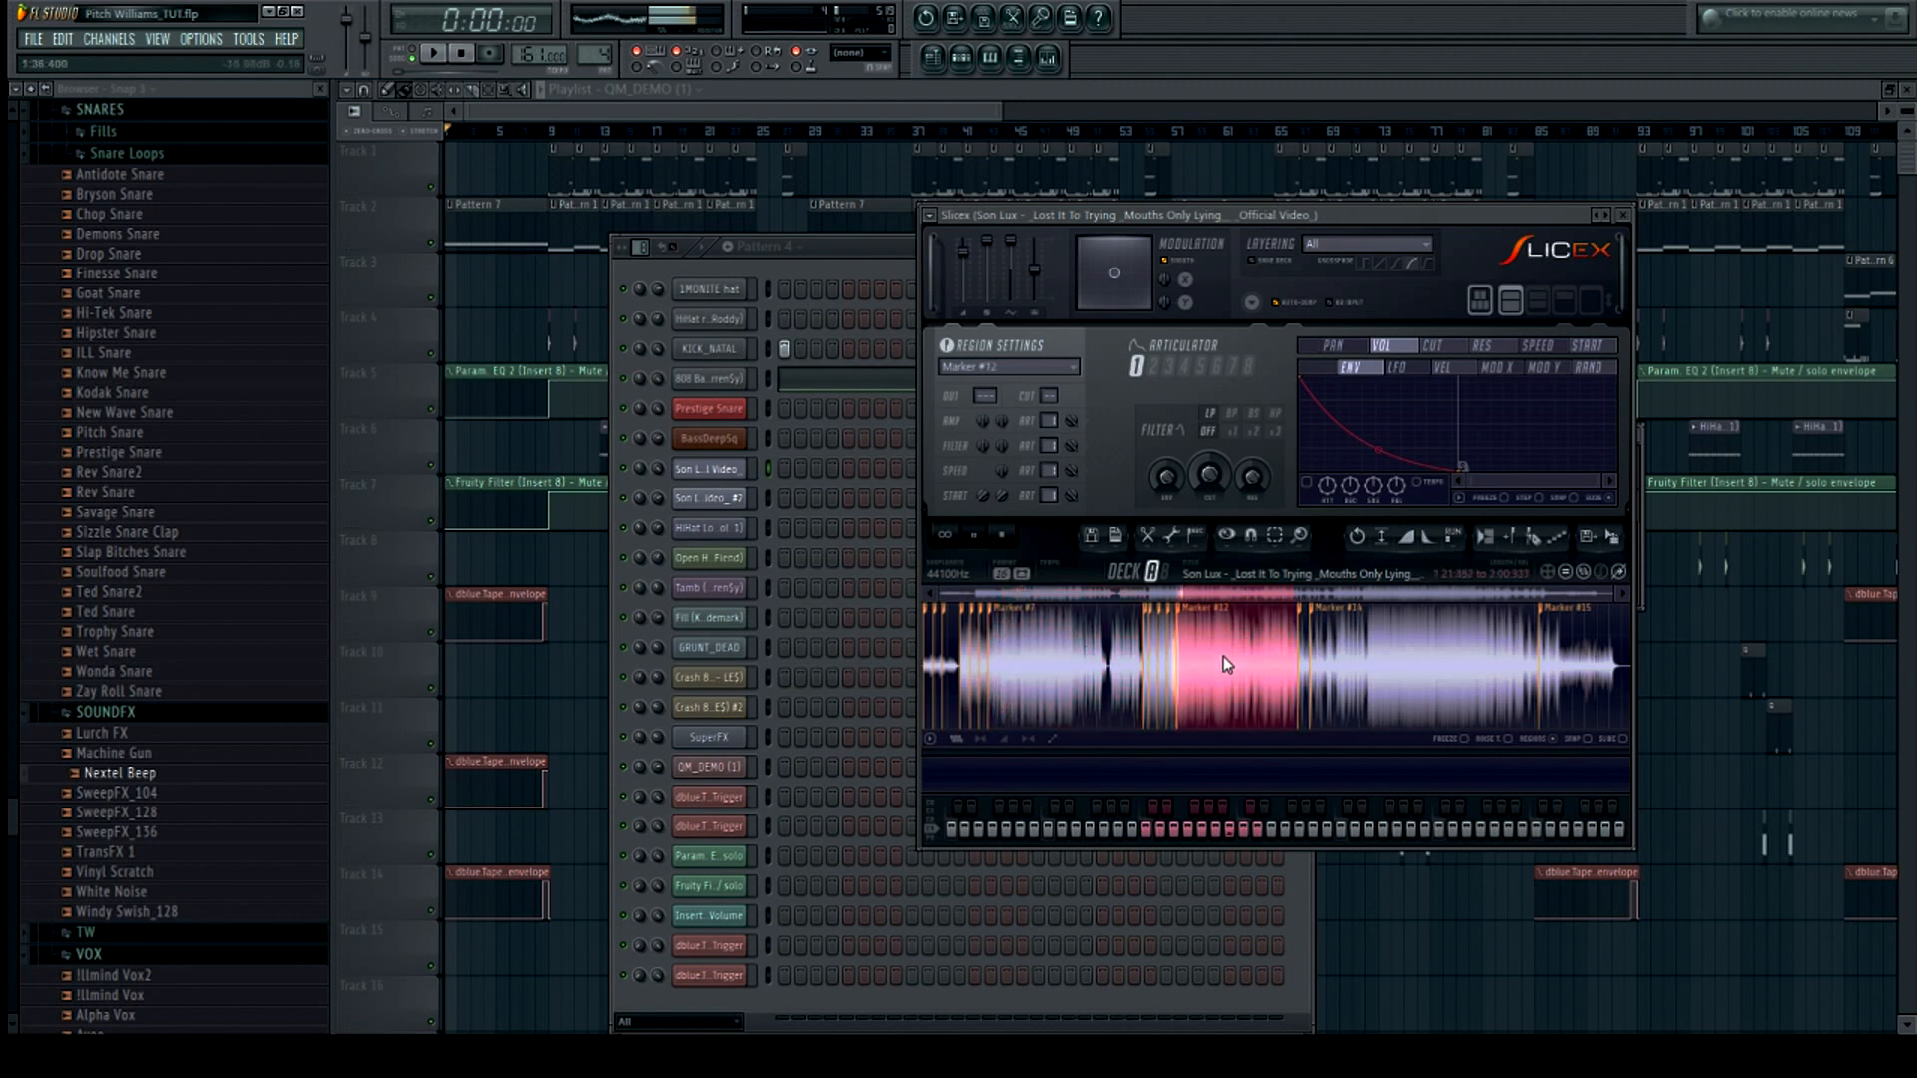
scroll(1224, 657, "up", 5)
scroll(1224, 656, "down", 4)
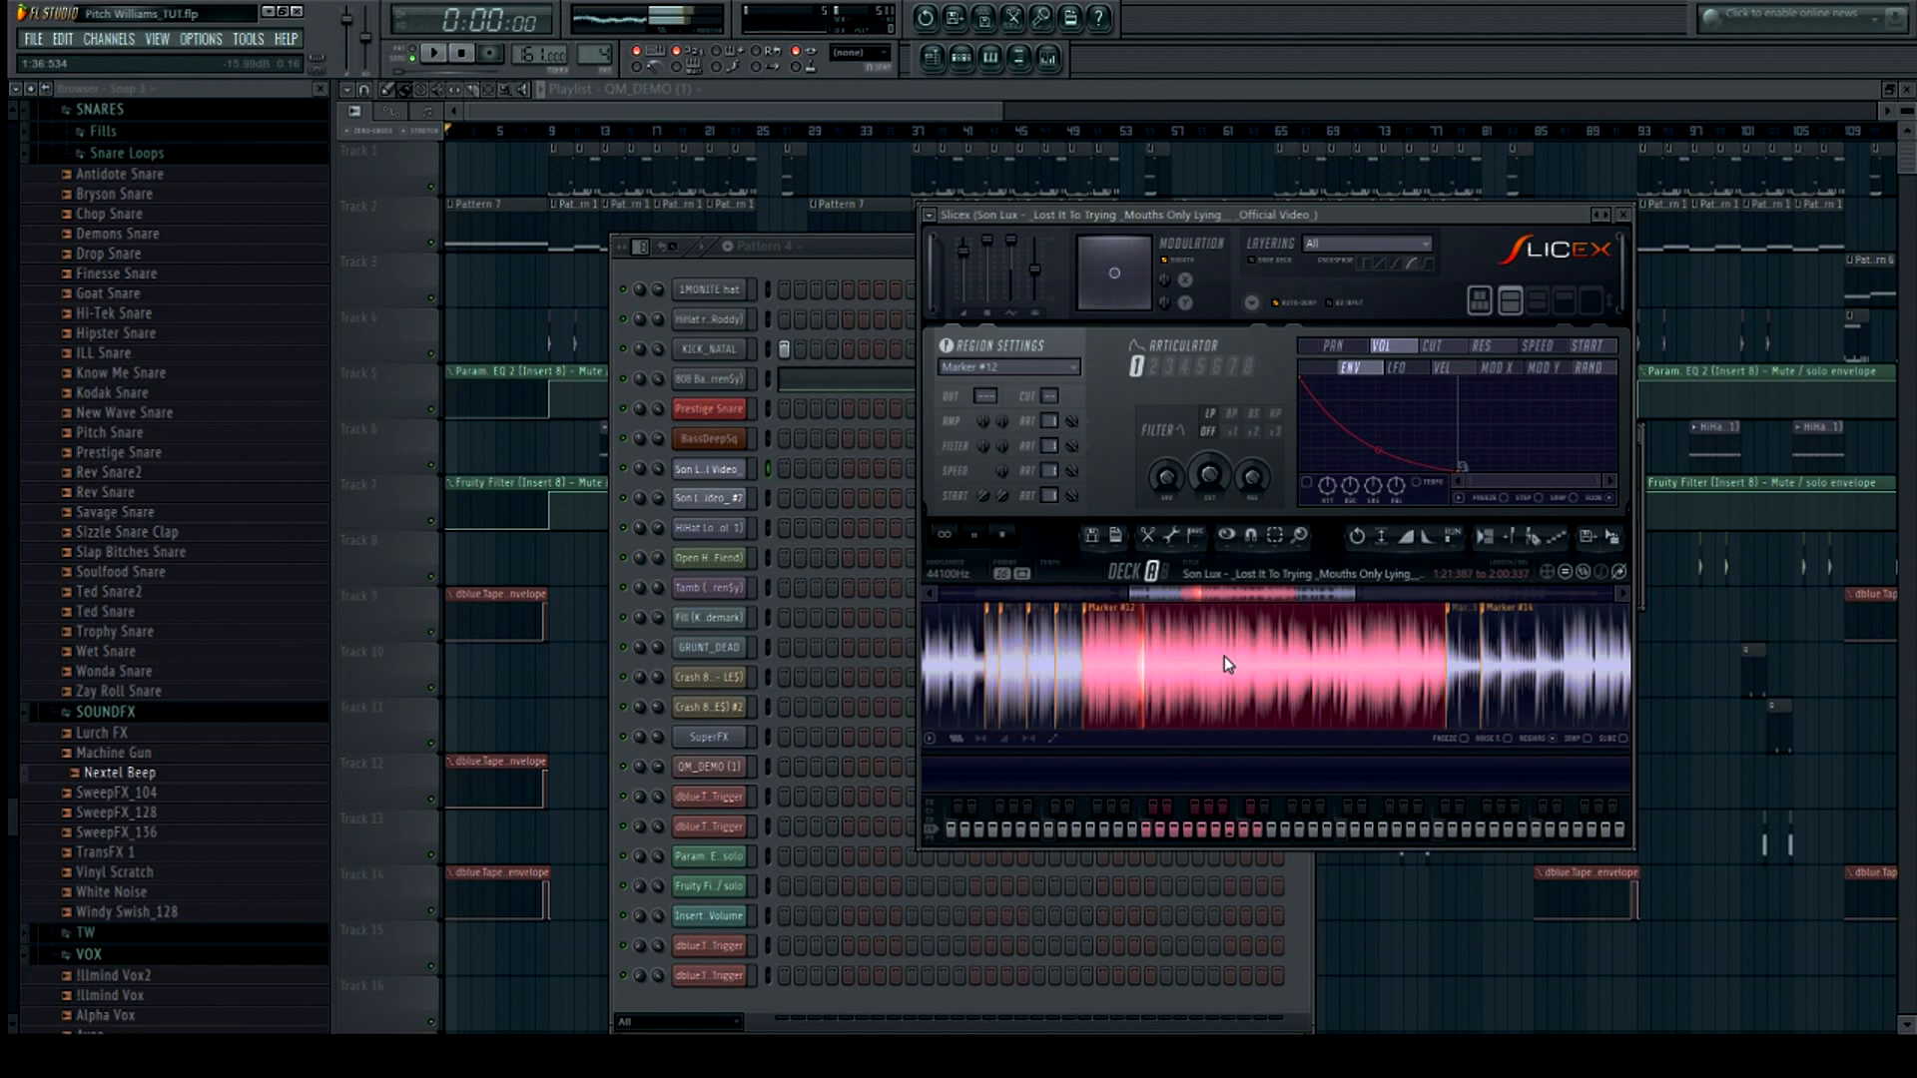
scroll(1205, 661, "down", 1)
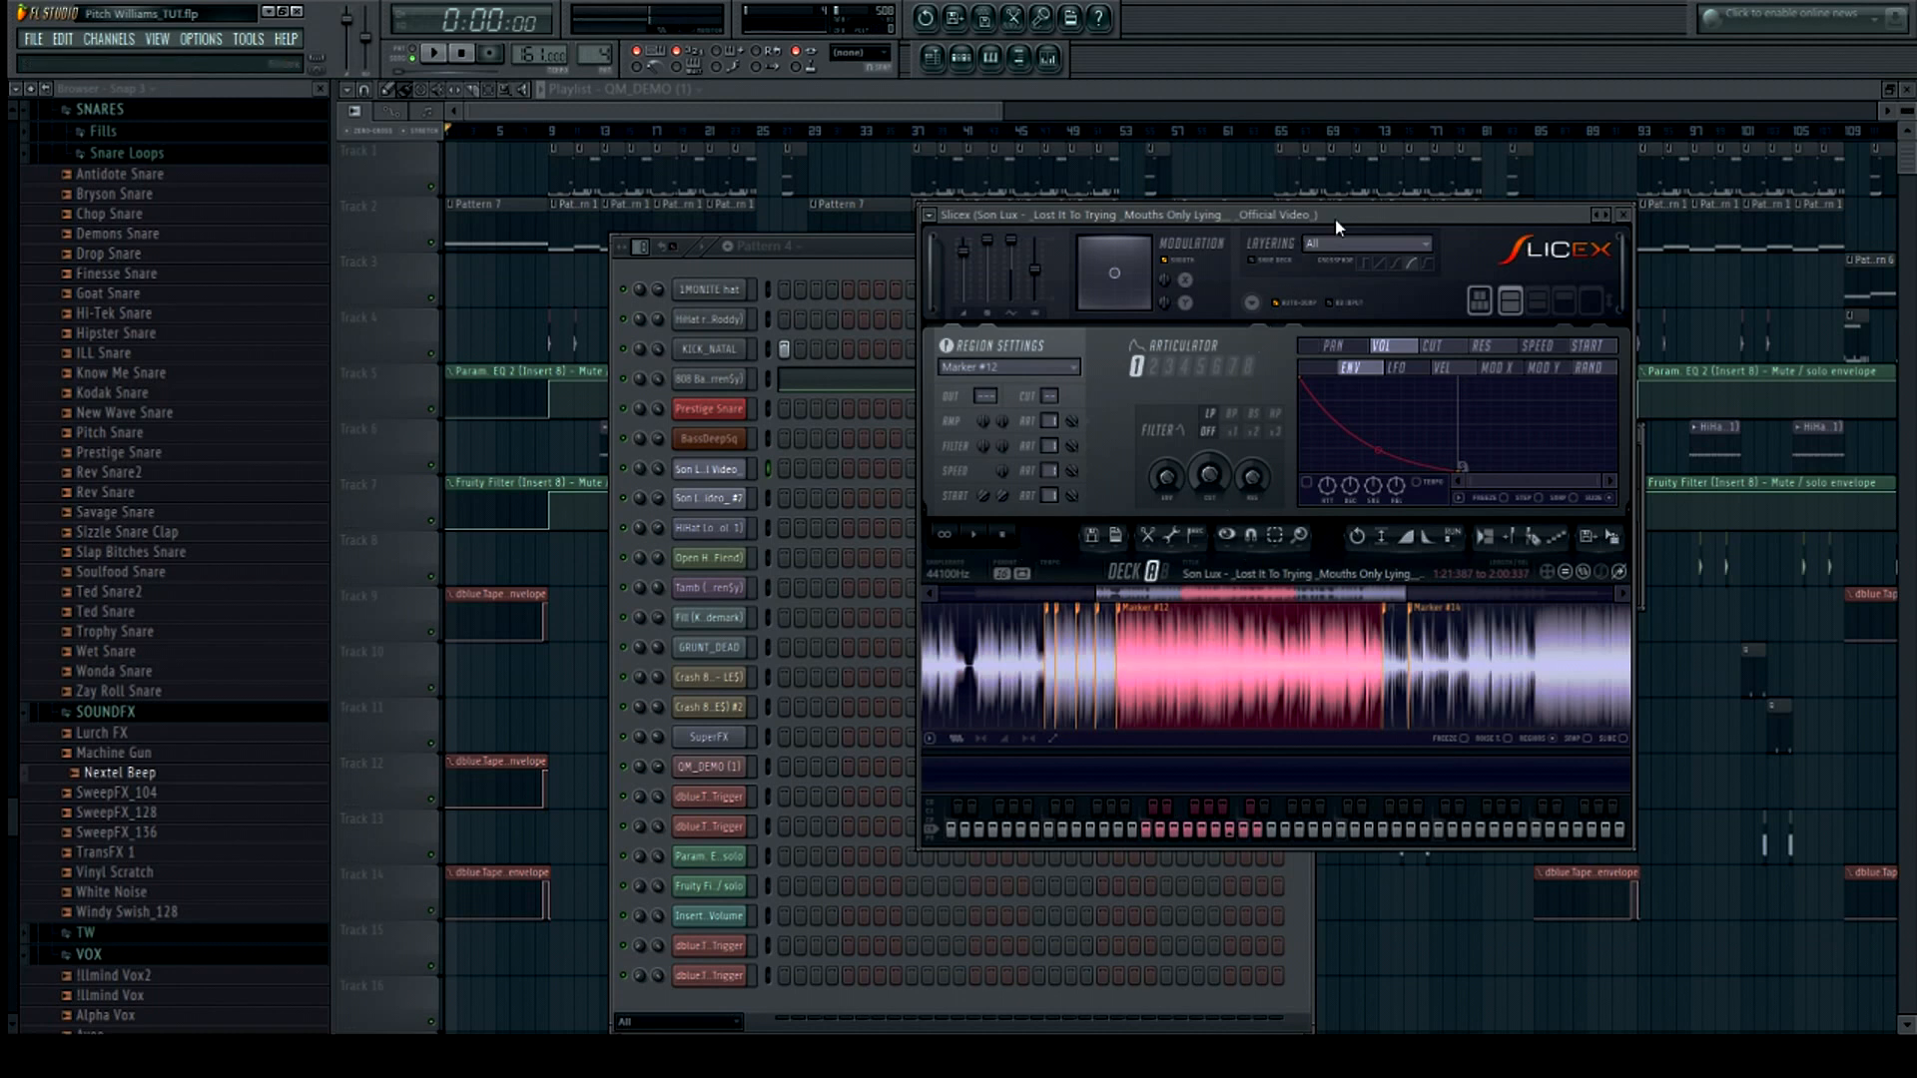
Reposition the Slicex window and step through the later marker slices toward the end of the sample
left_click_drag(1332, 213, 1165, 234)
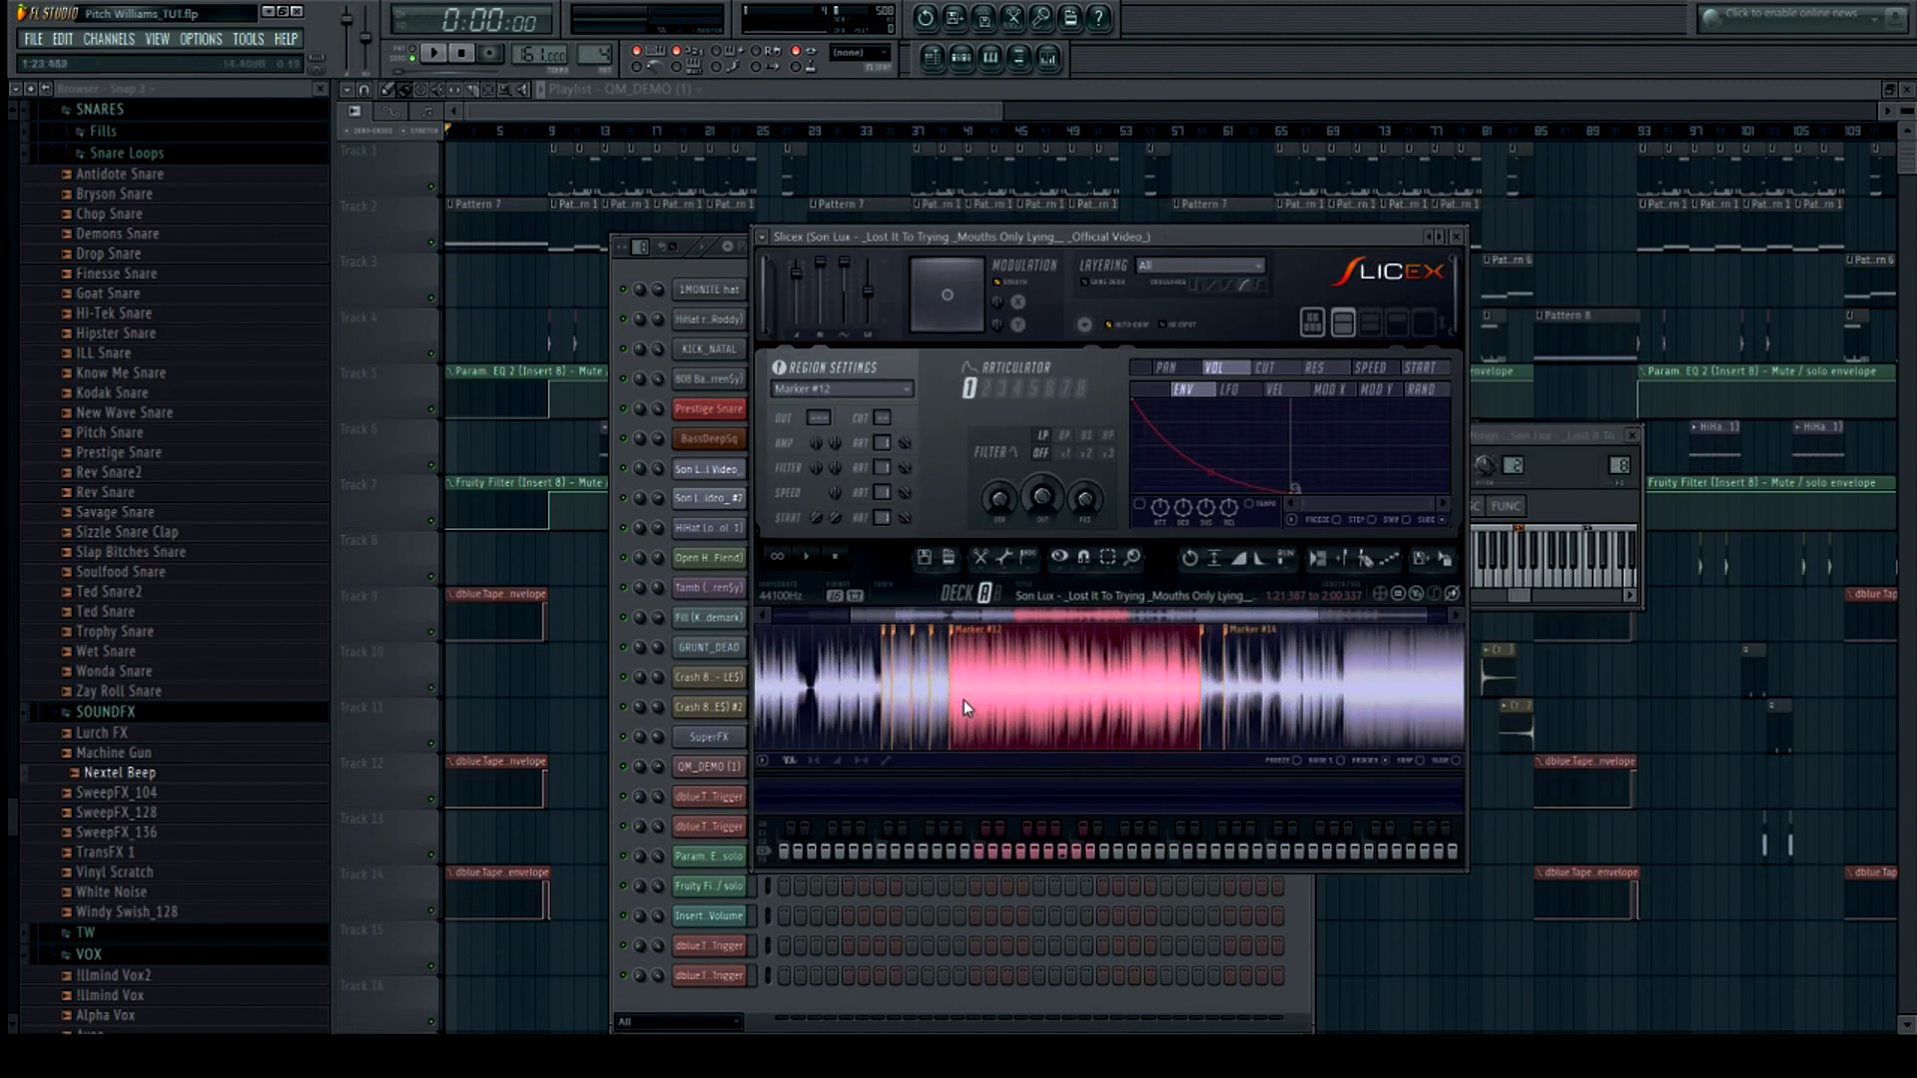
scroll(1053, 666, "down", 3)
scroll(1116, 665, "up", 6)
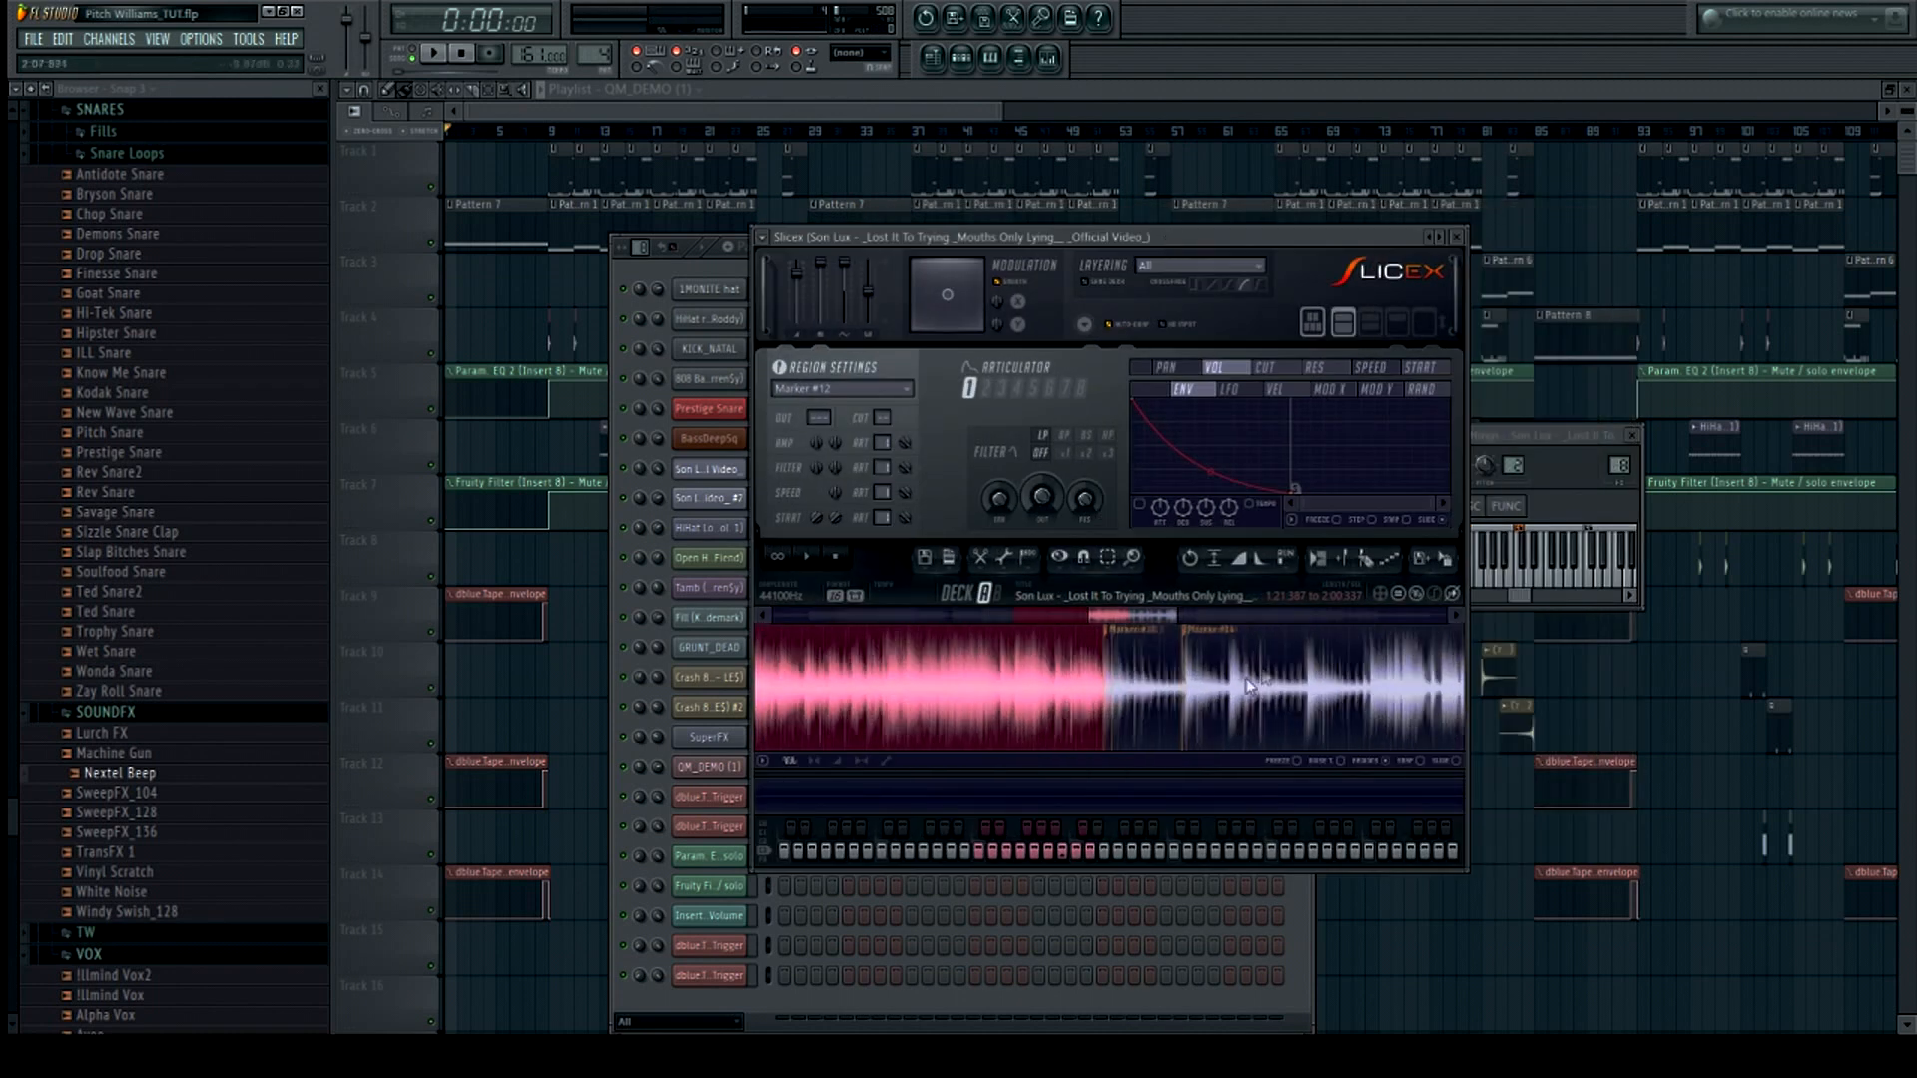
left_click(955, 685)
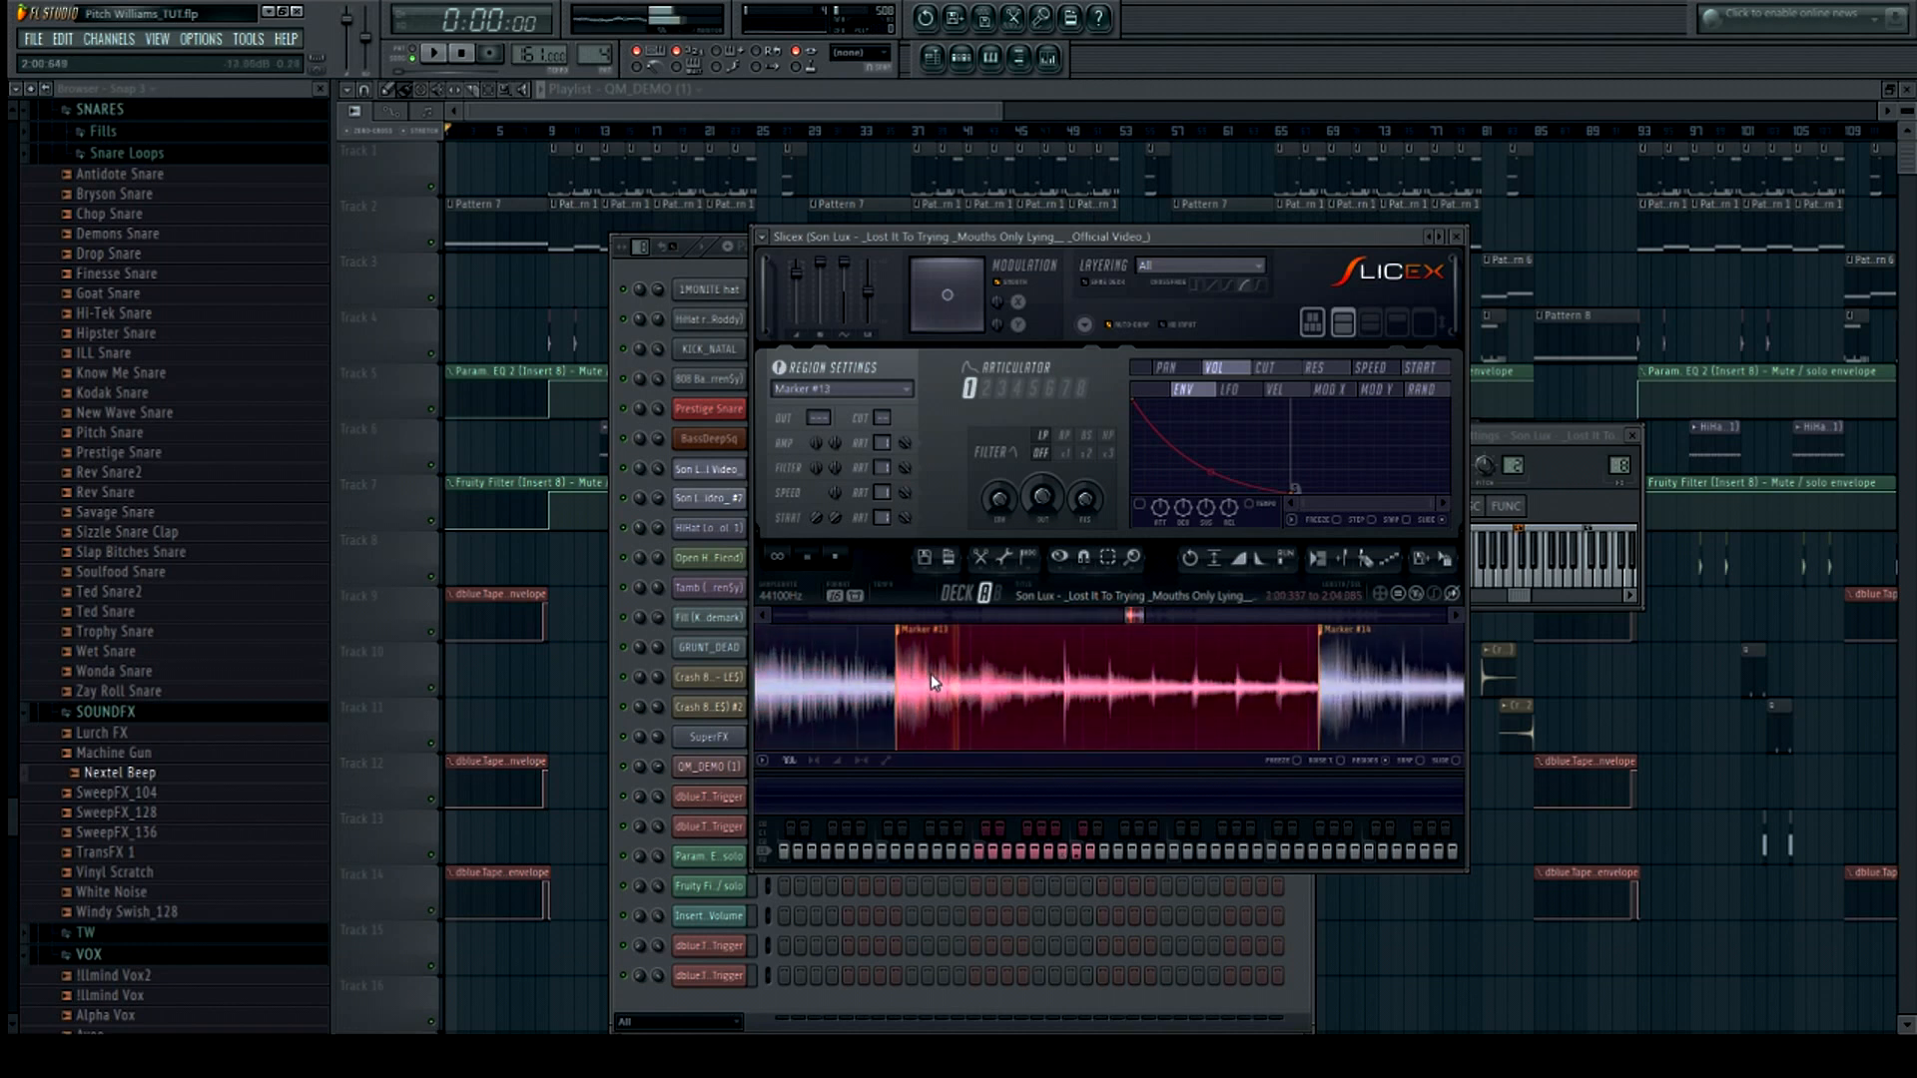
scroll(1092, 693, "down", 2)
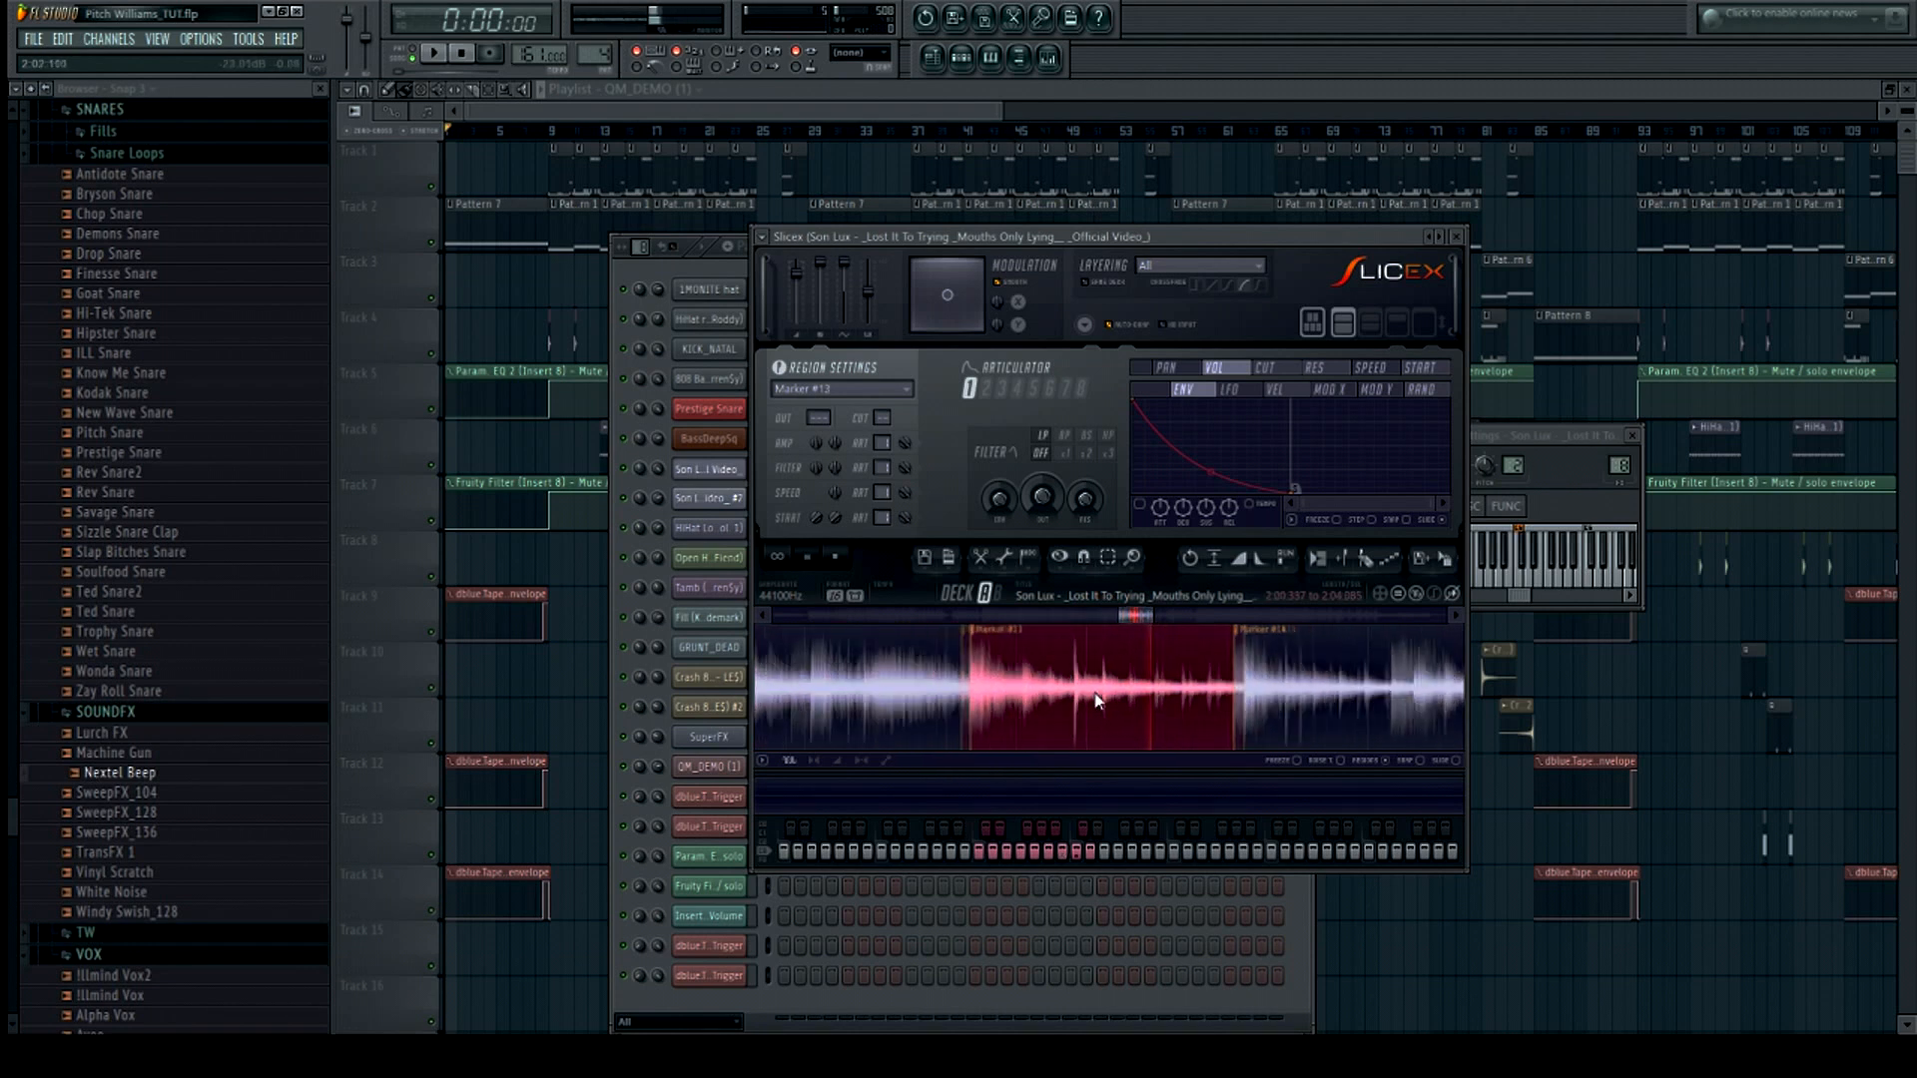
left_click(1270, 656)
scroll(1022, 675, "down", 2)
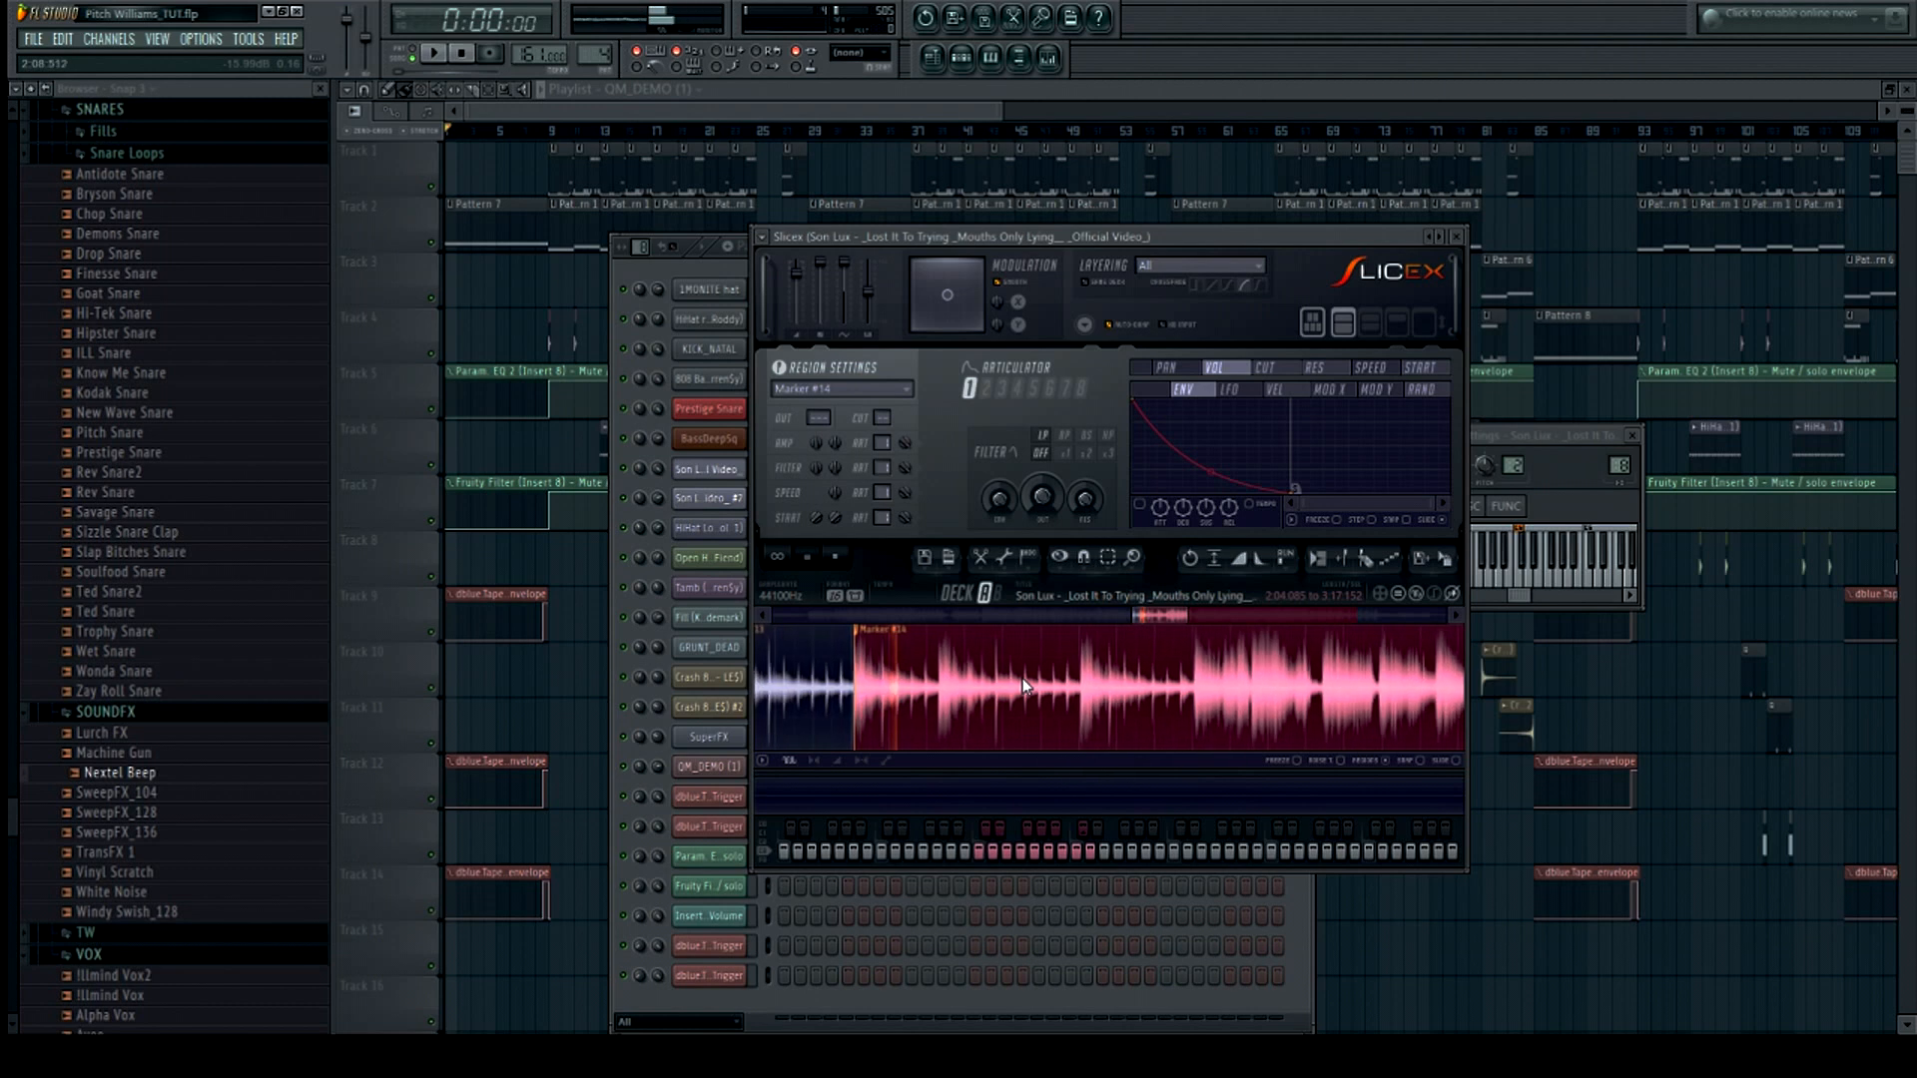
scroll(1020, 699, "down", 2)
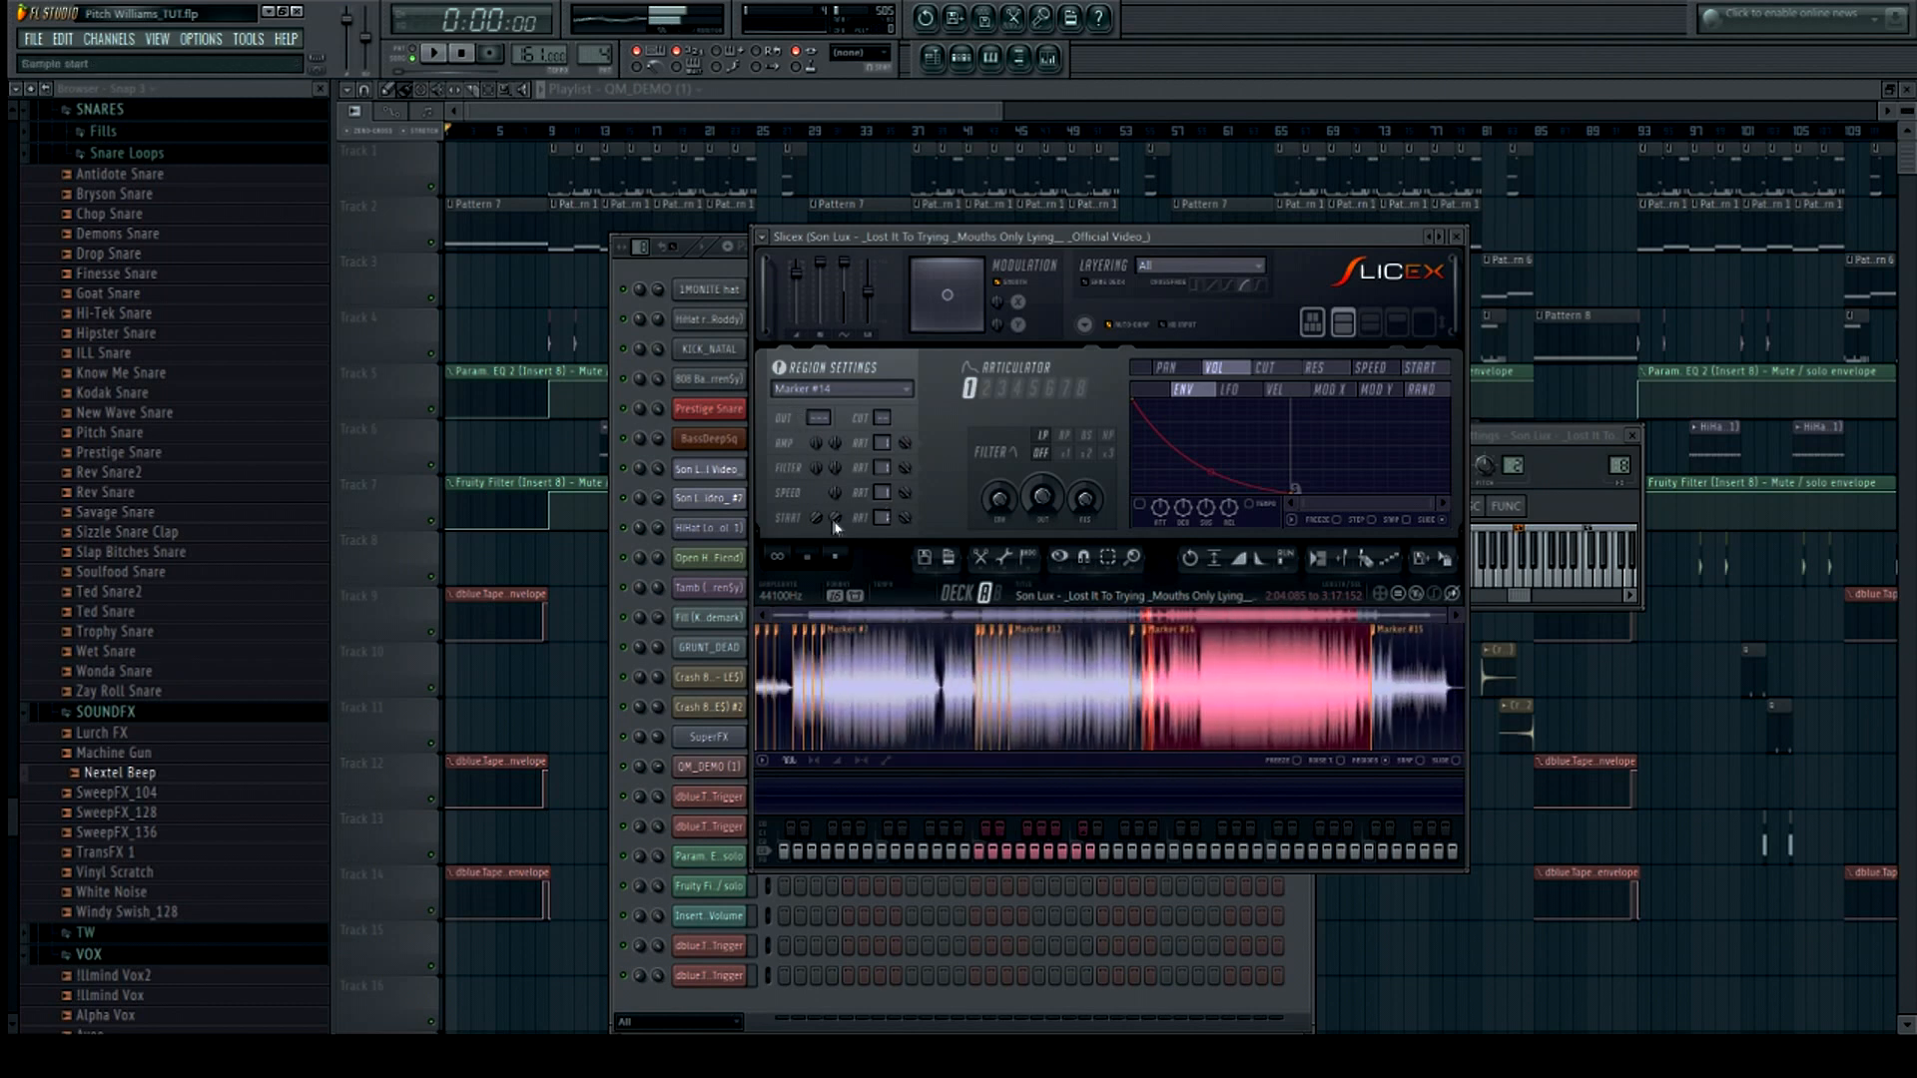
left_click(1407, 685)
scroll(1407, 684, "up", 4)
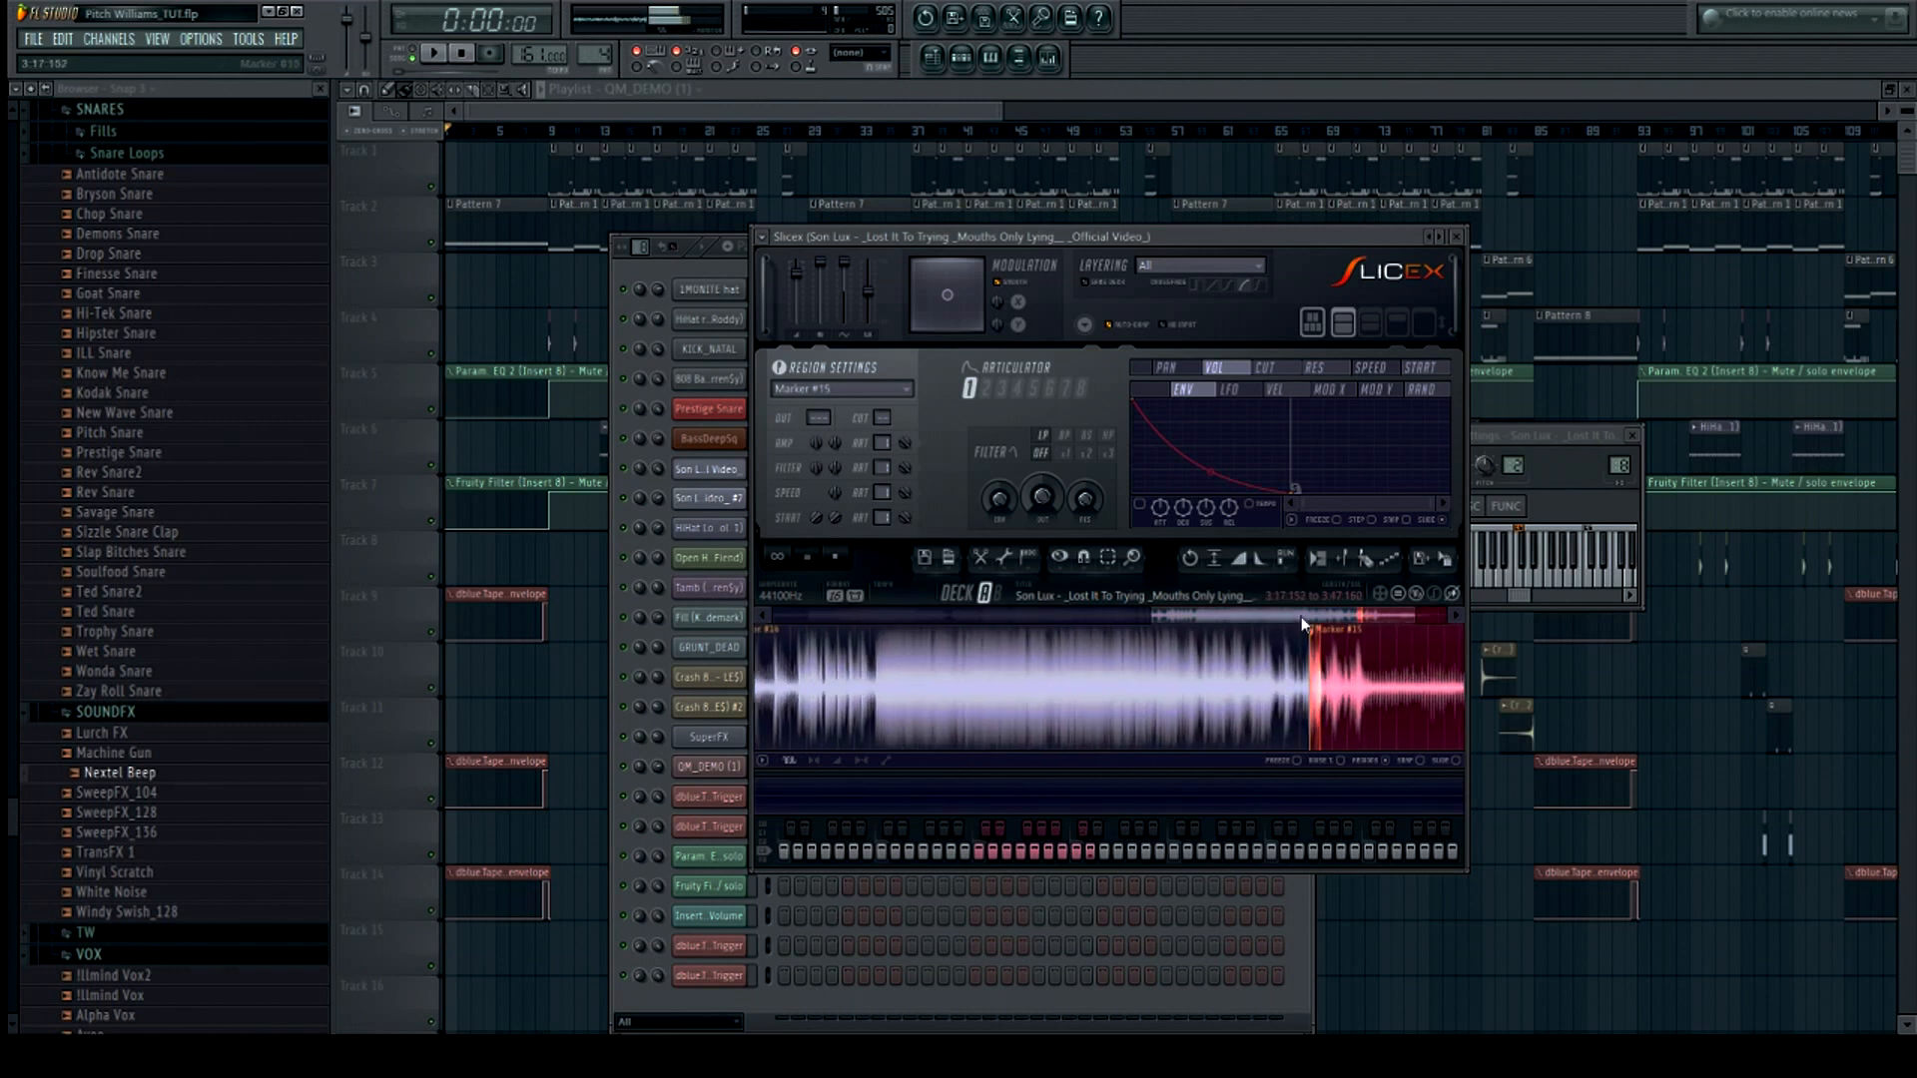
left_click_drag(1300, 616, 1366, 617)
scroll(1327, 681, "up", 4)
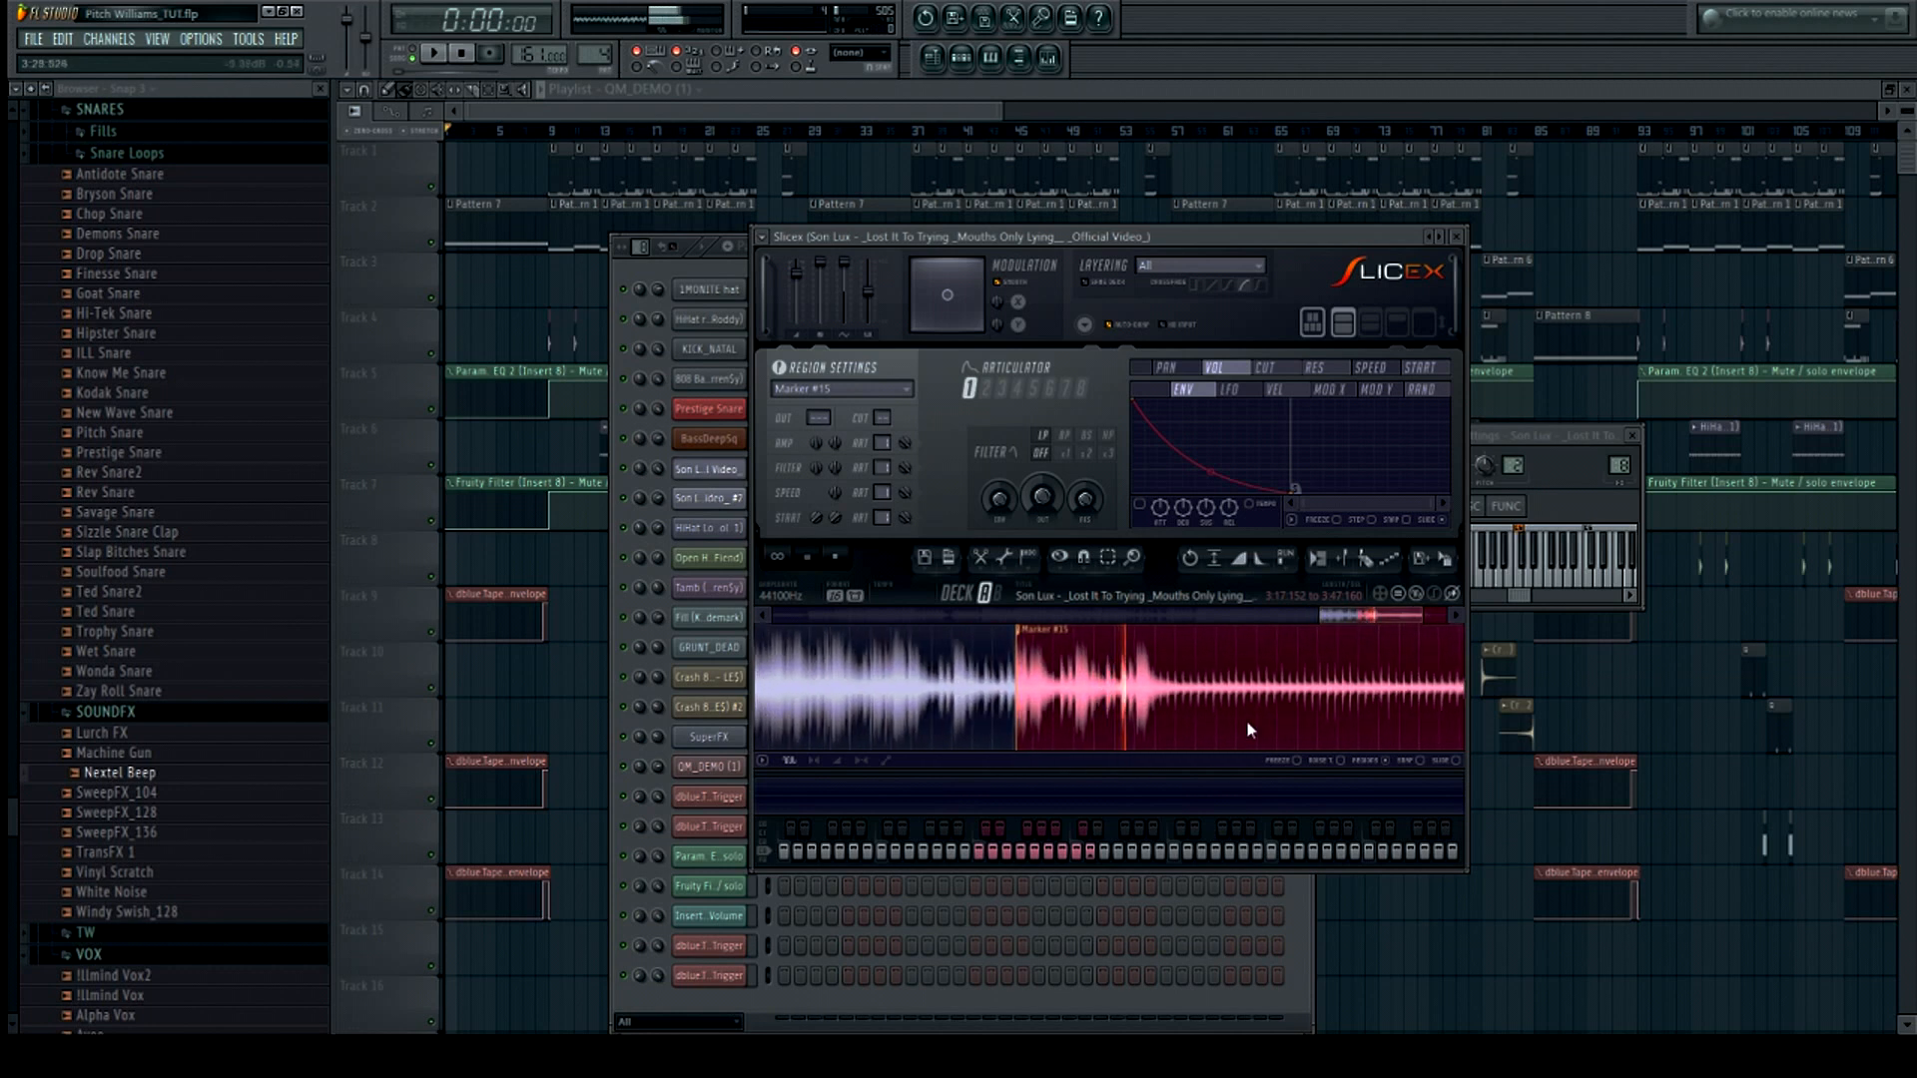
scroll(1249, 725, "down", 2)
scroll(1272, 681, "down", 2)
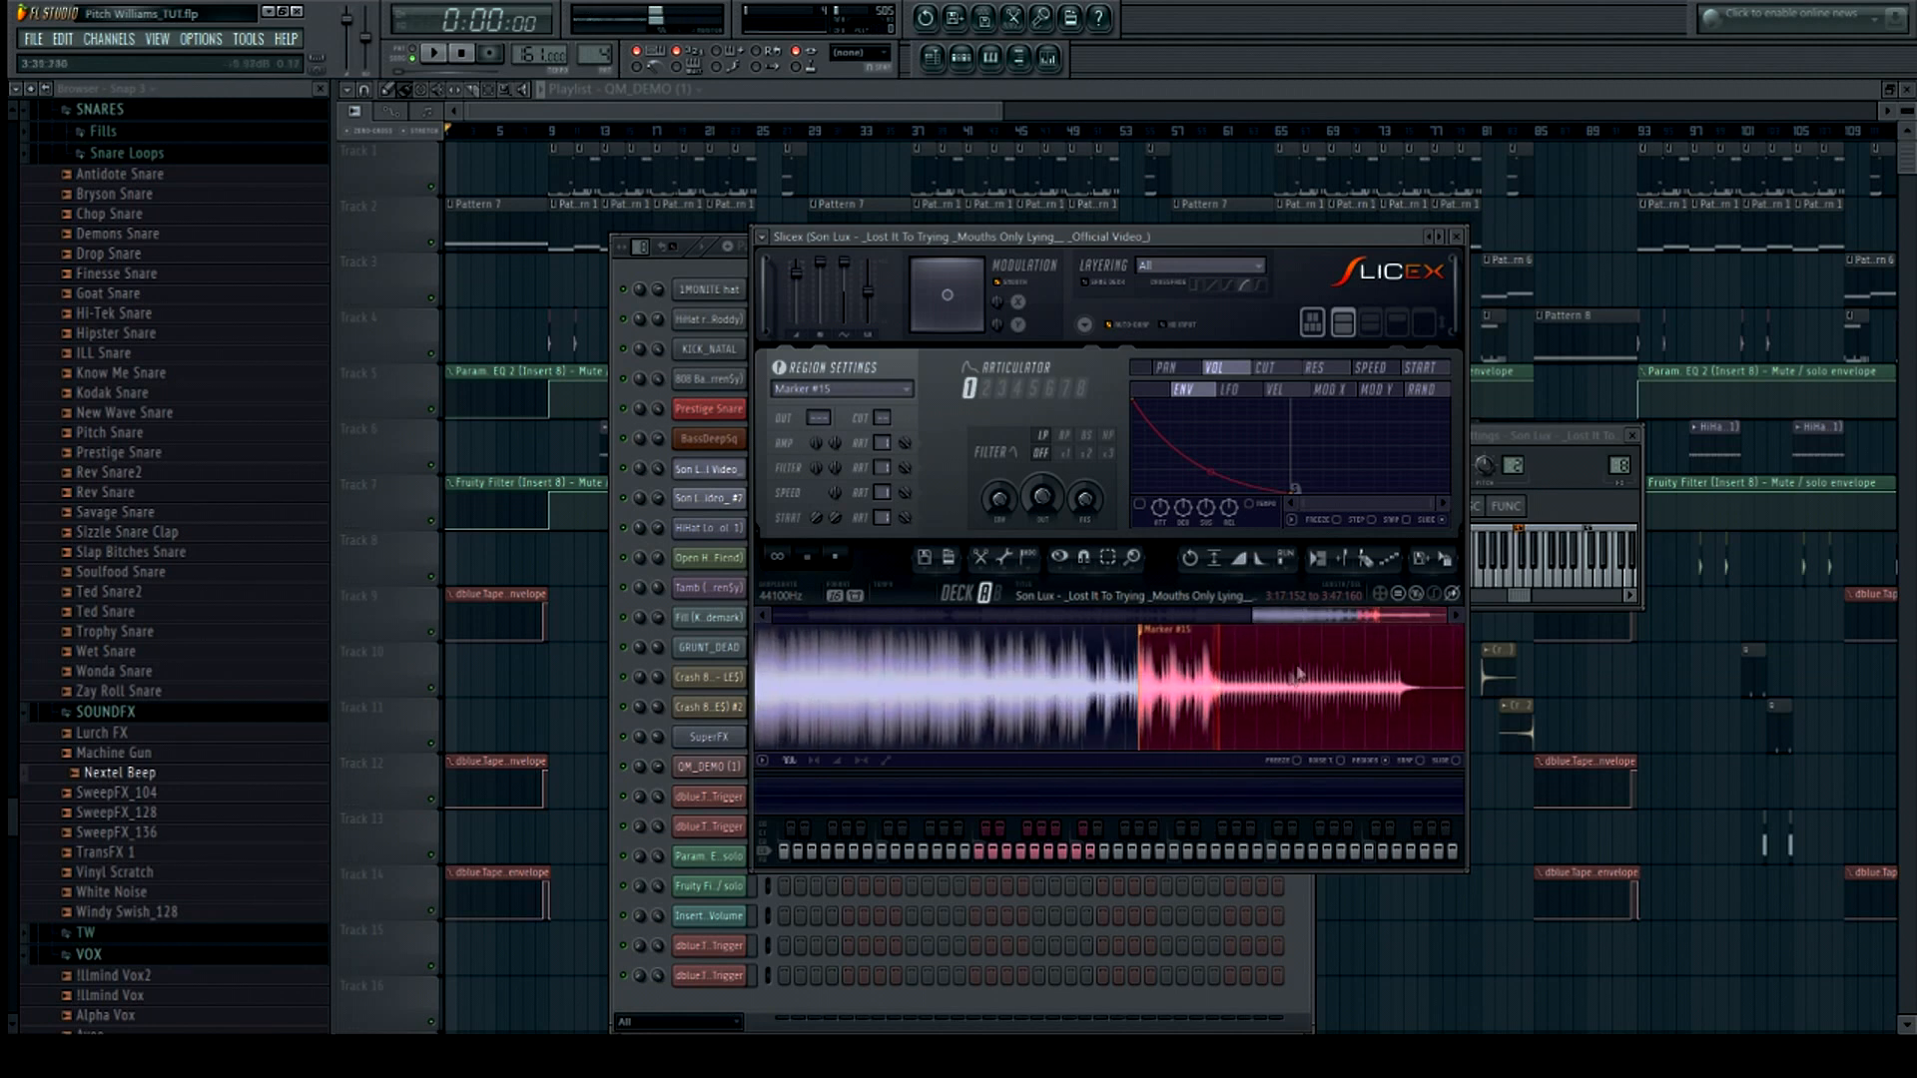
Scroll back to the waveform's start and audition the first few marker slices
left_click(841, 559)
left_click_drag(1327, 615, 843, 689)
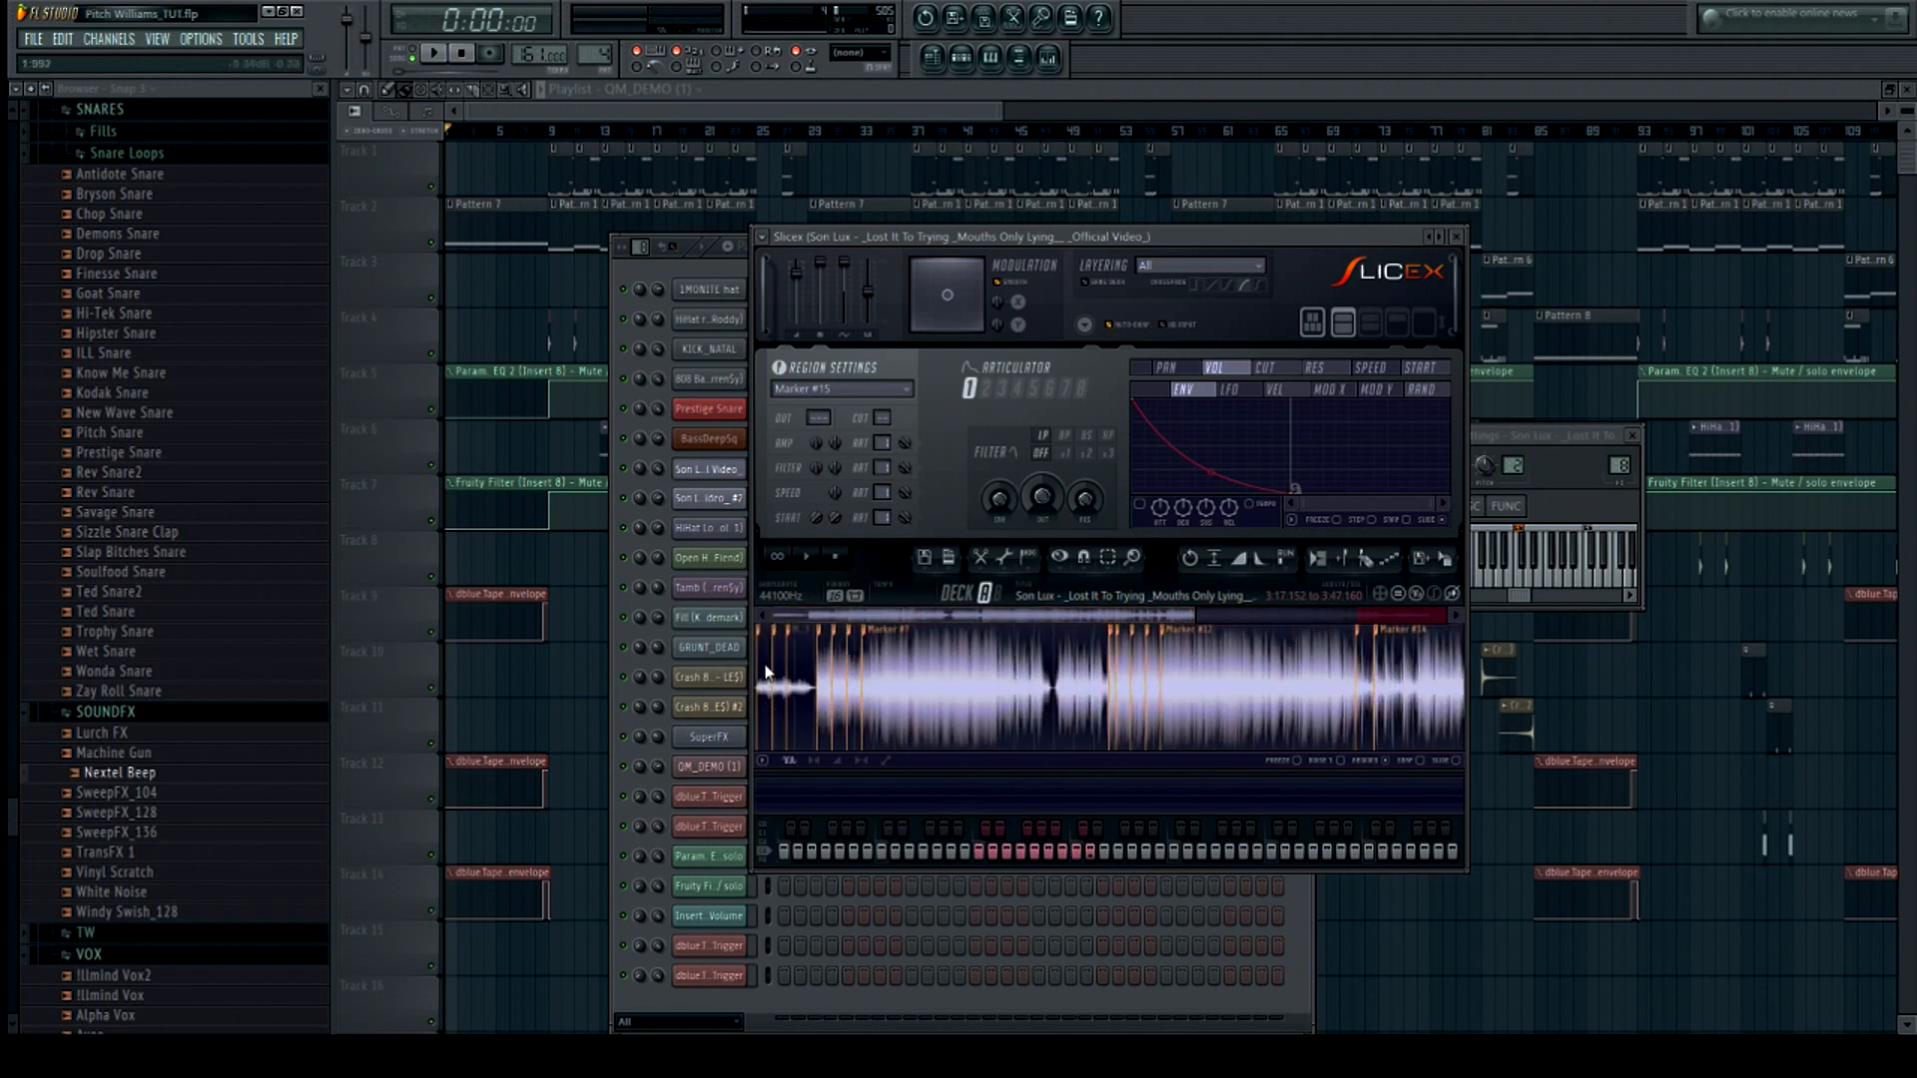
left_click(768, 673)
left_click(801, 687)
scroll(799, 686, "up", 5)
left_click(799, 686)
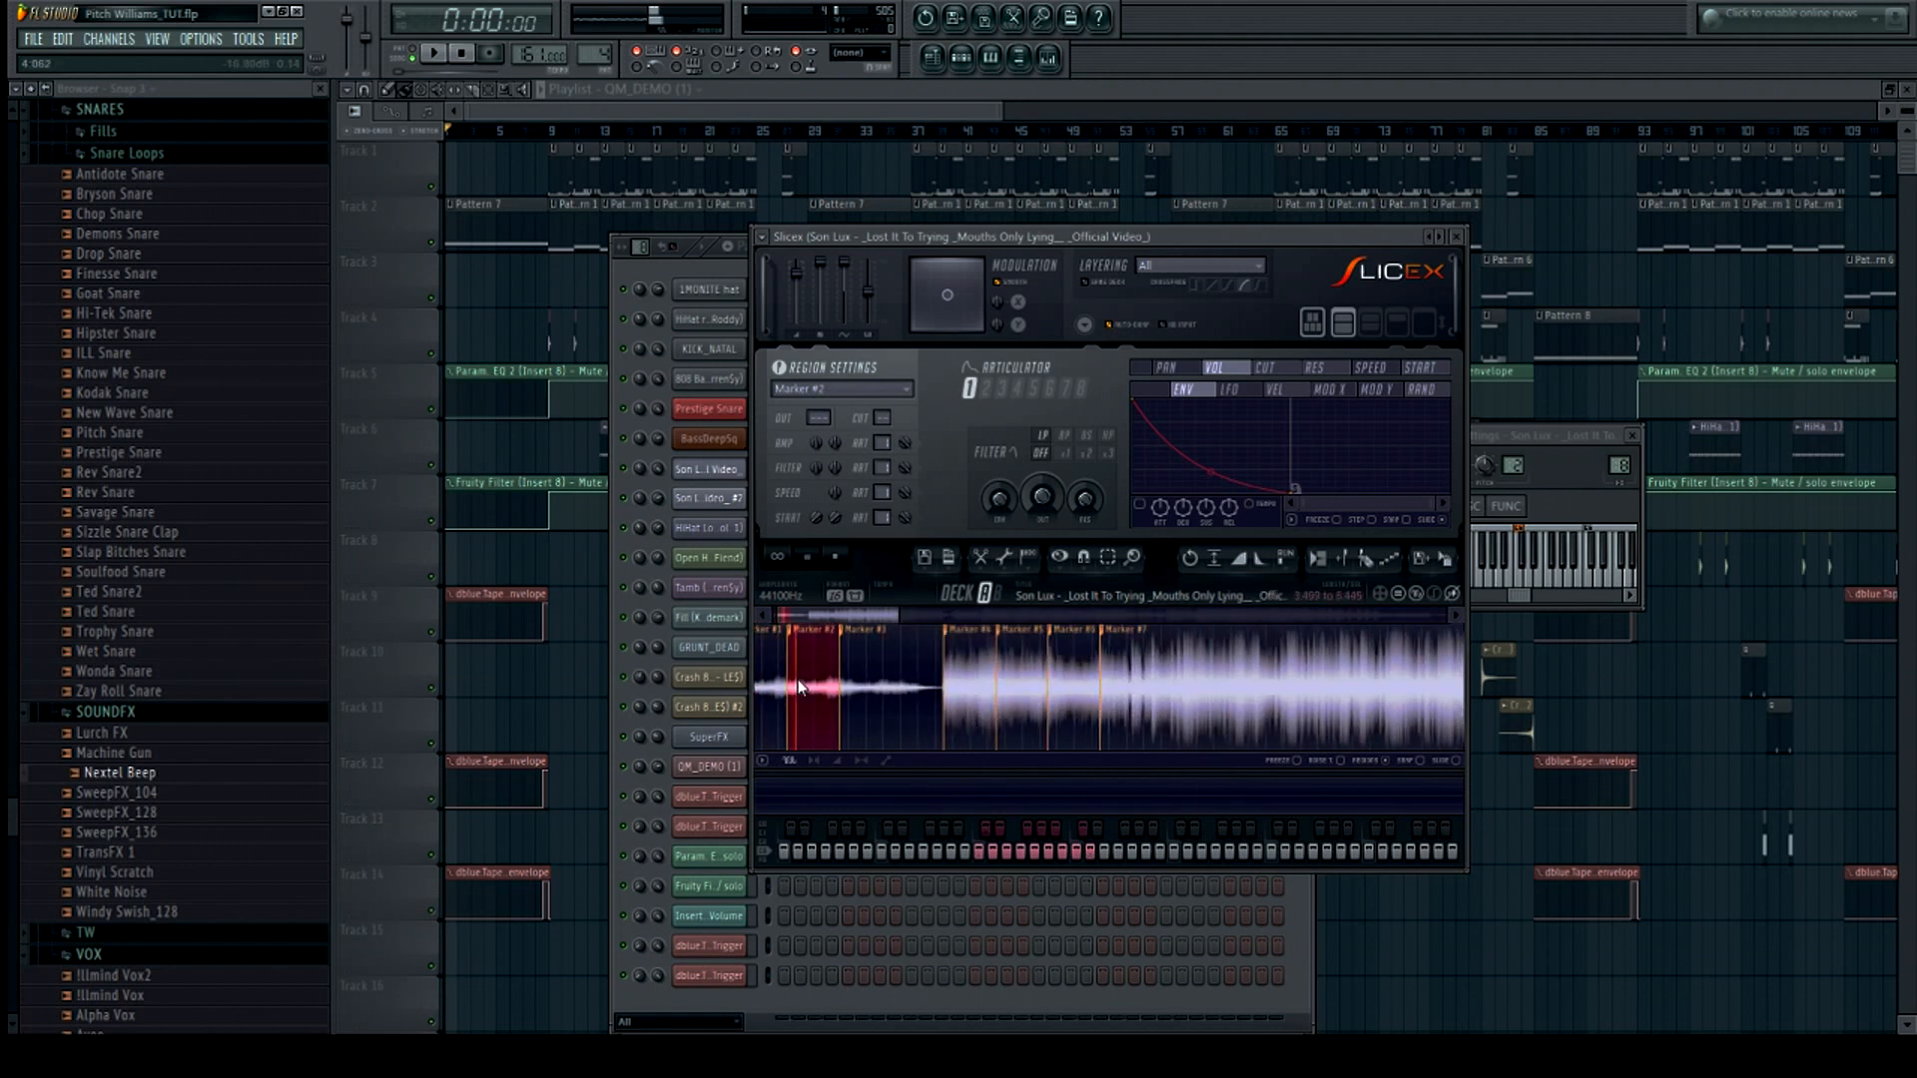
left_click(887, 701)
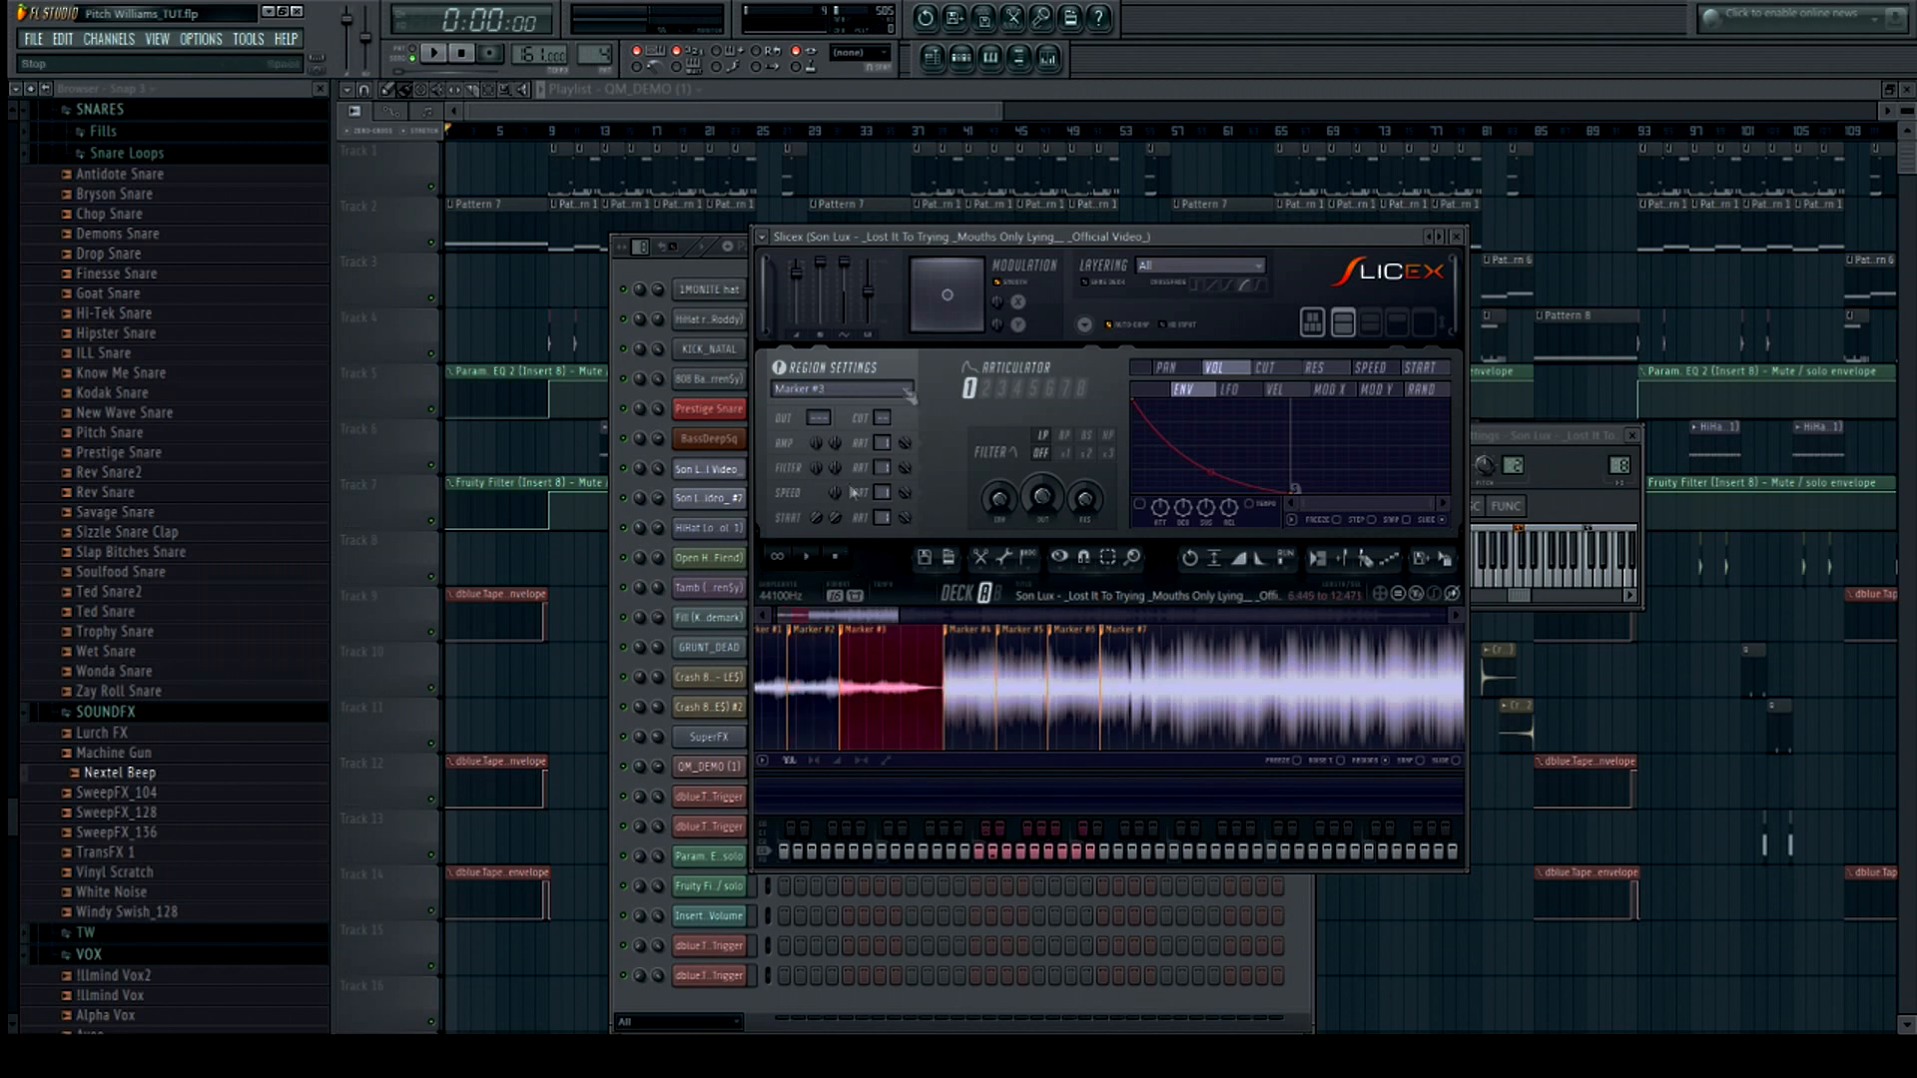
Close the plugin windows and open the Son Lux channel's piano roll in Pattern 7
left_click_drag(1164, 244, 1339, 266)
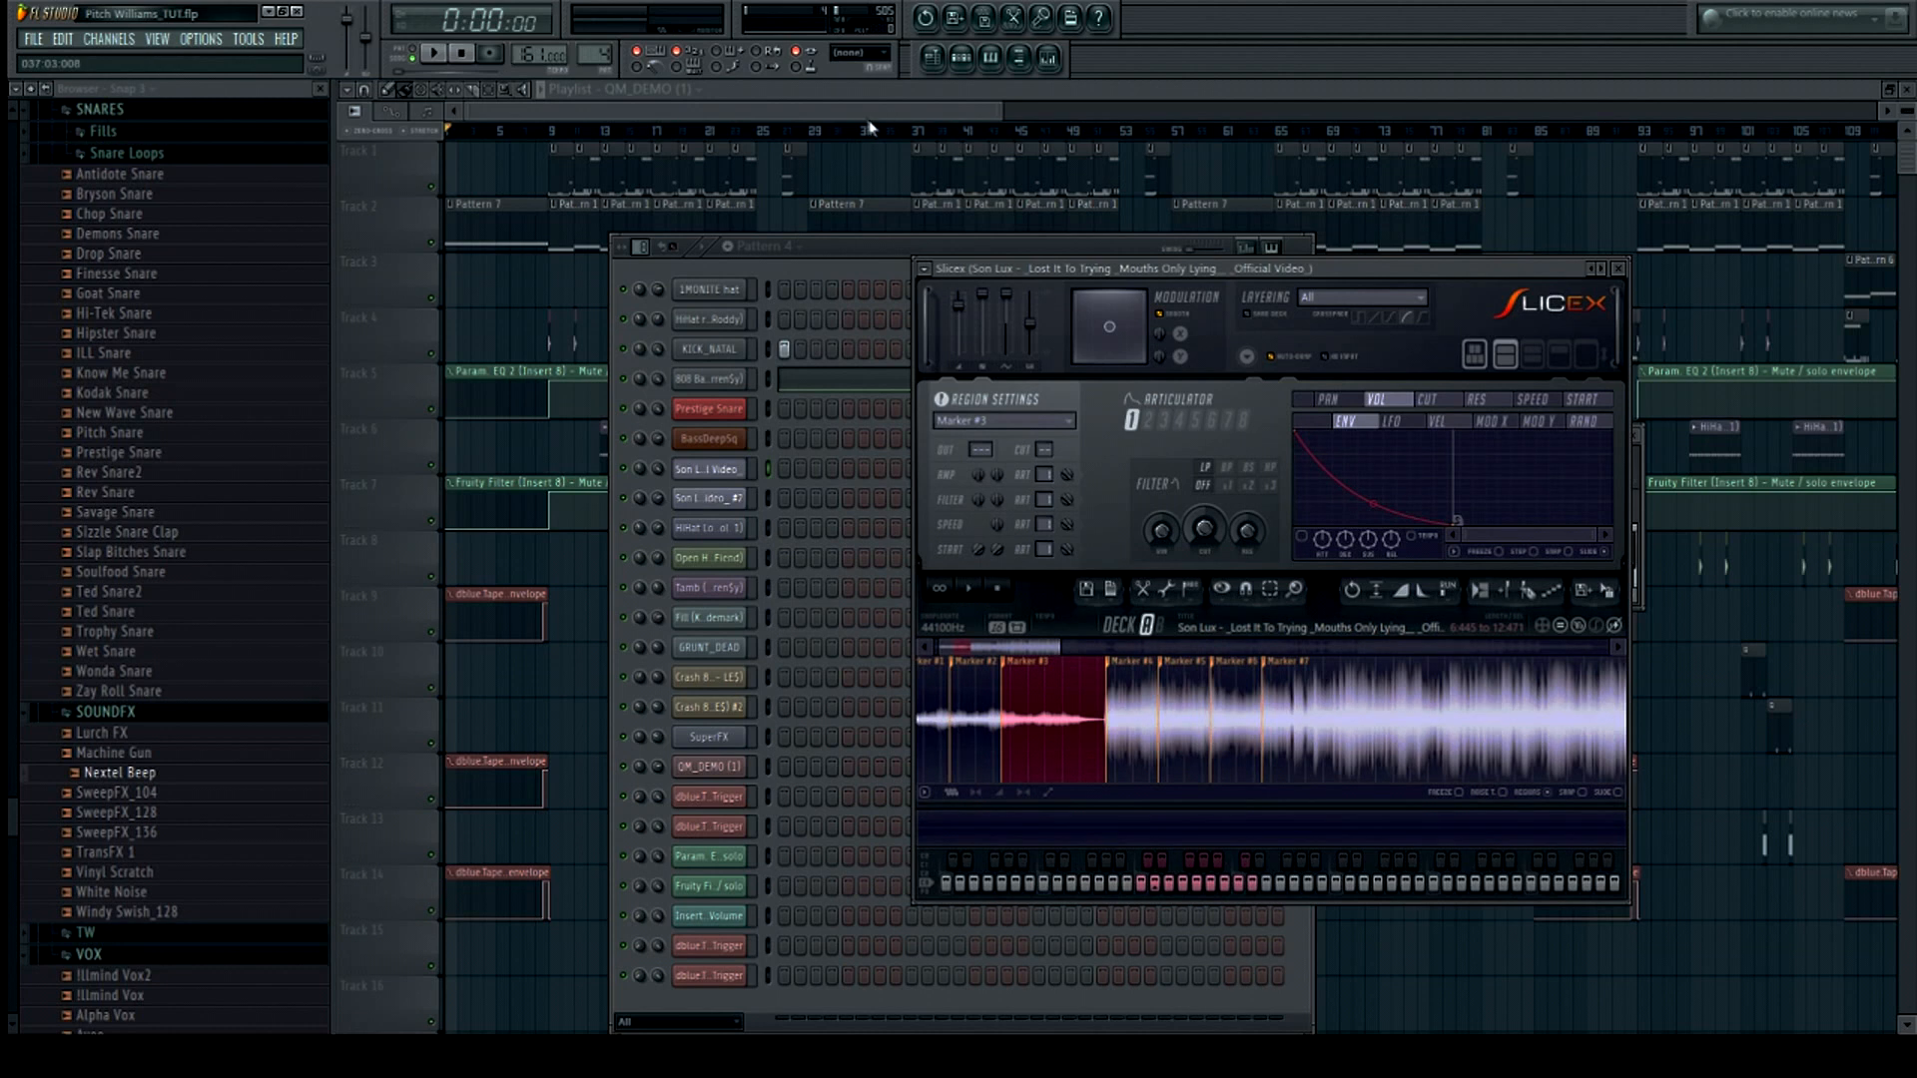
key("F12")
left_click_drag(1002, 112, 639, 112)
left_click(960, 57)
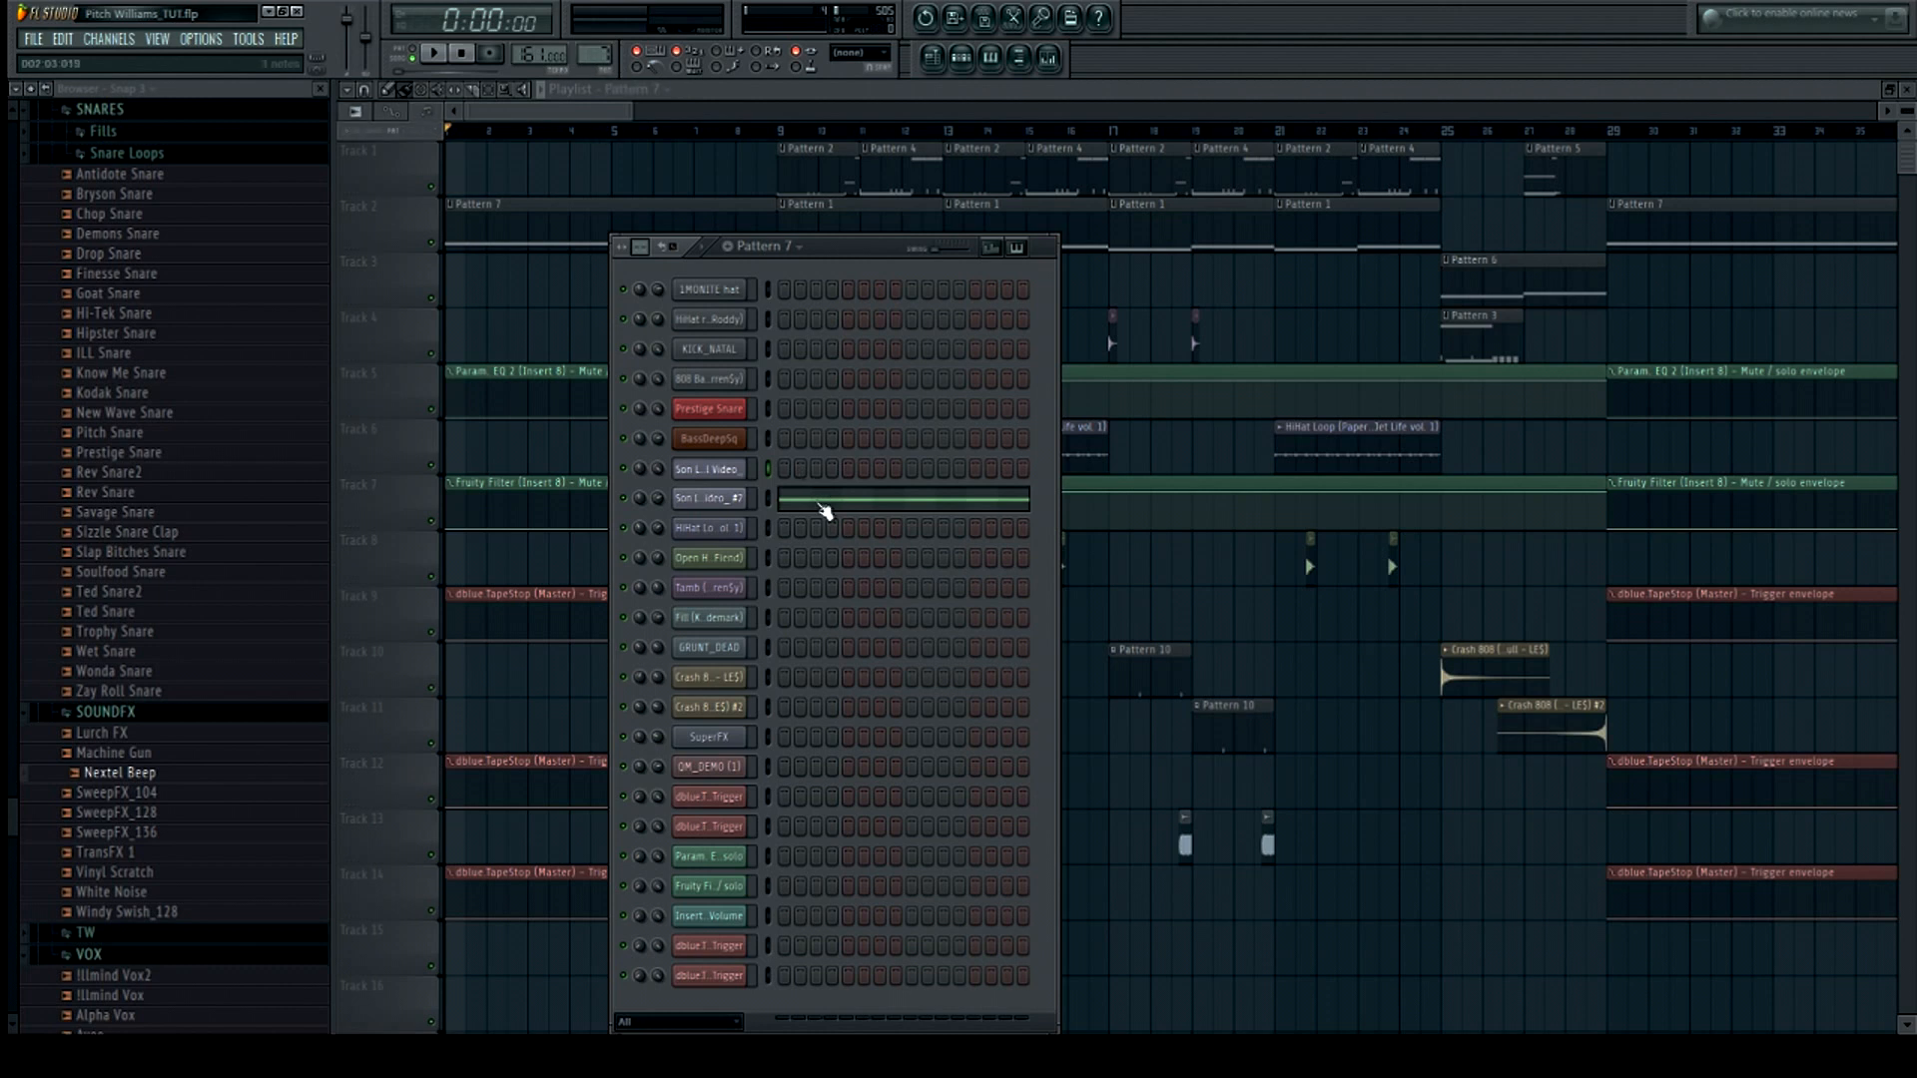
left_click(826, 509)
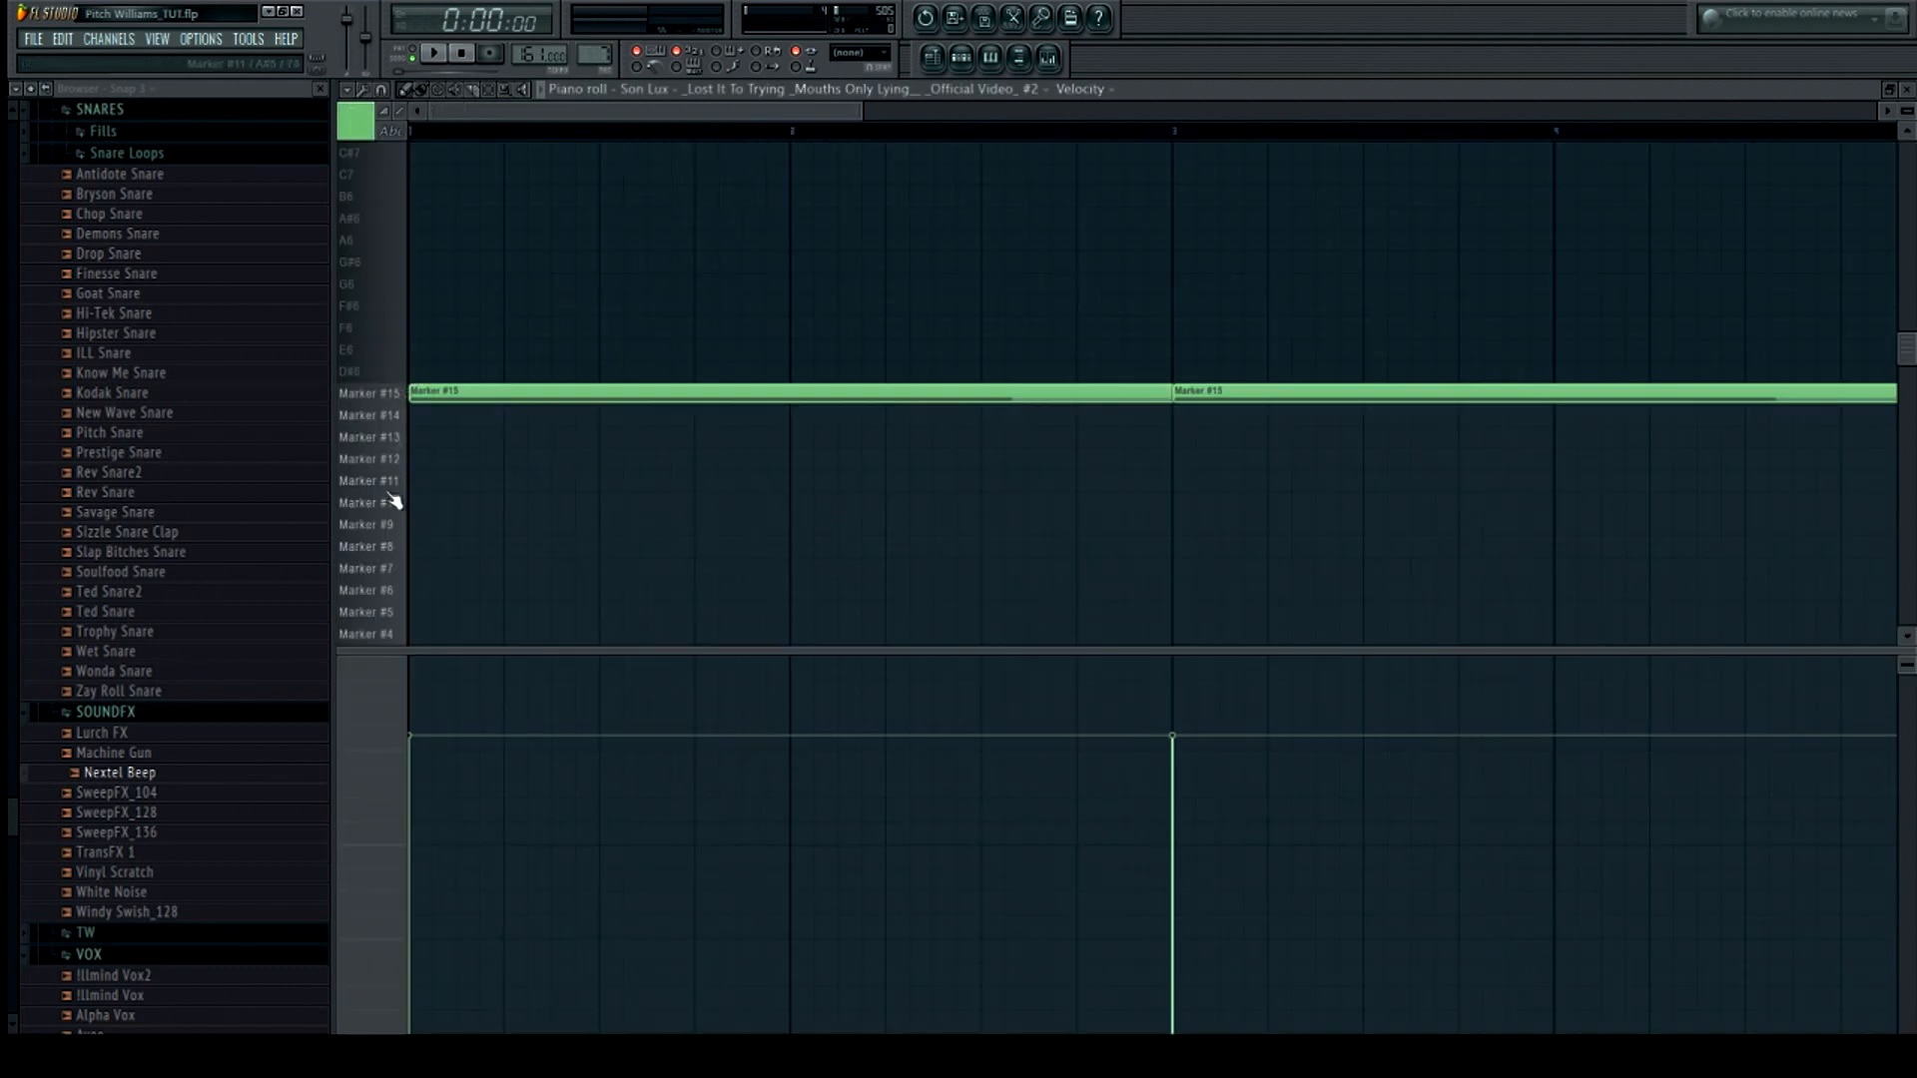
Preview the slice marker keys in the piano roll and return to the zoomed playlist
scroll(390, 491, "down", 2)
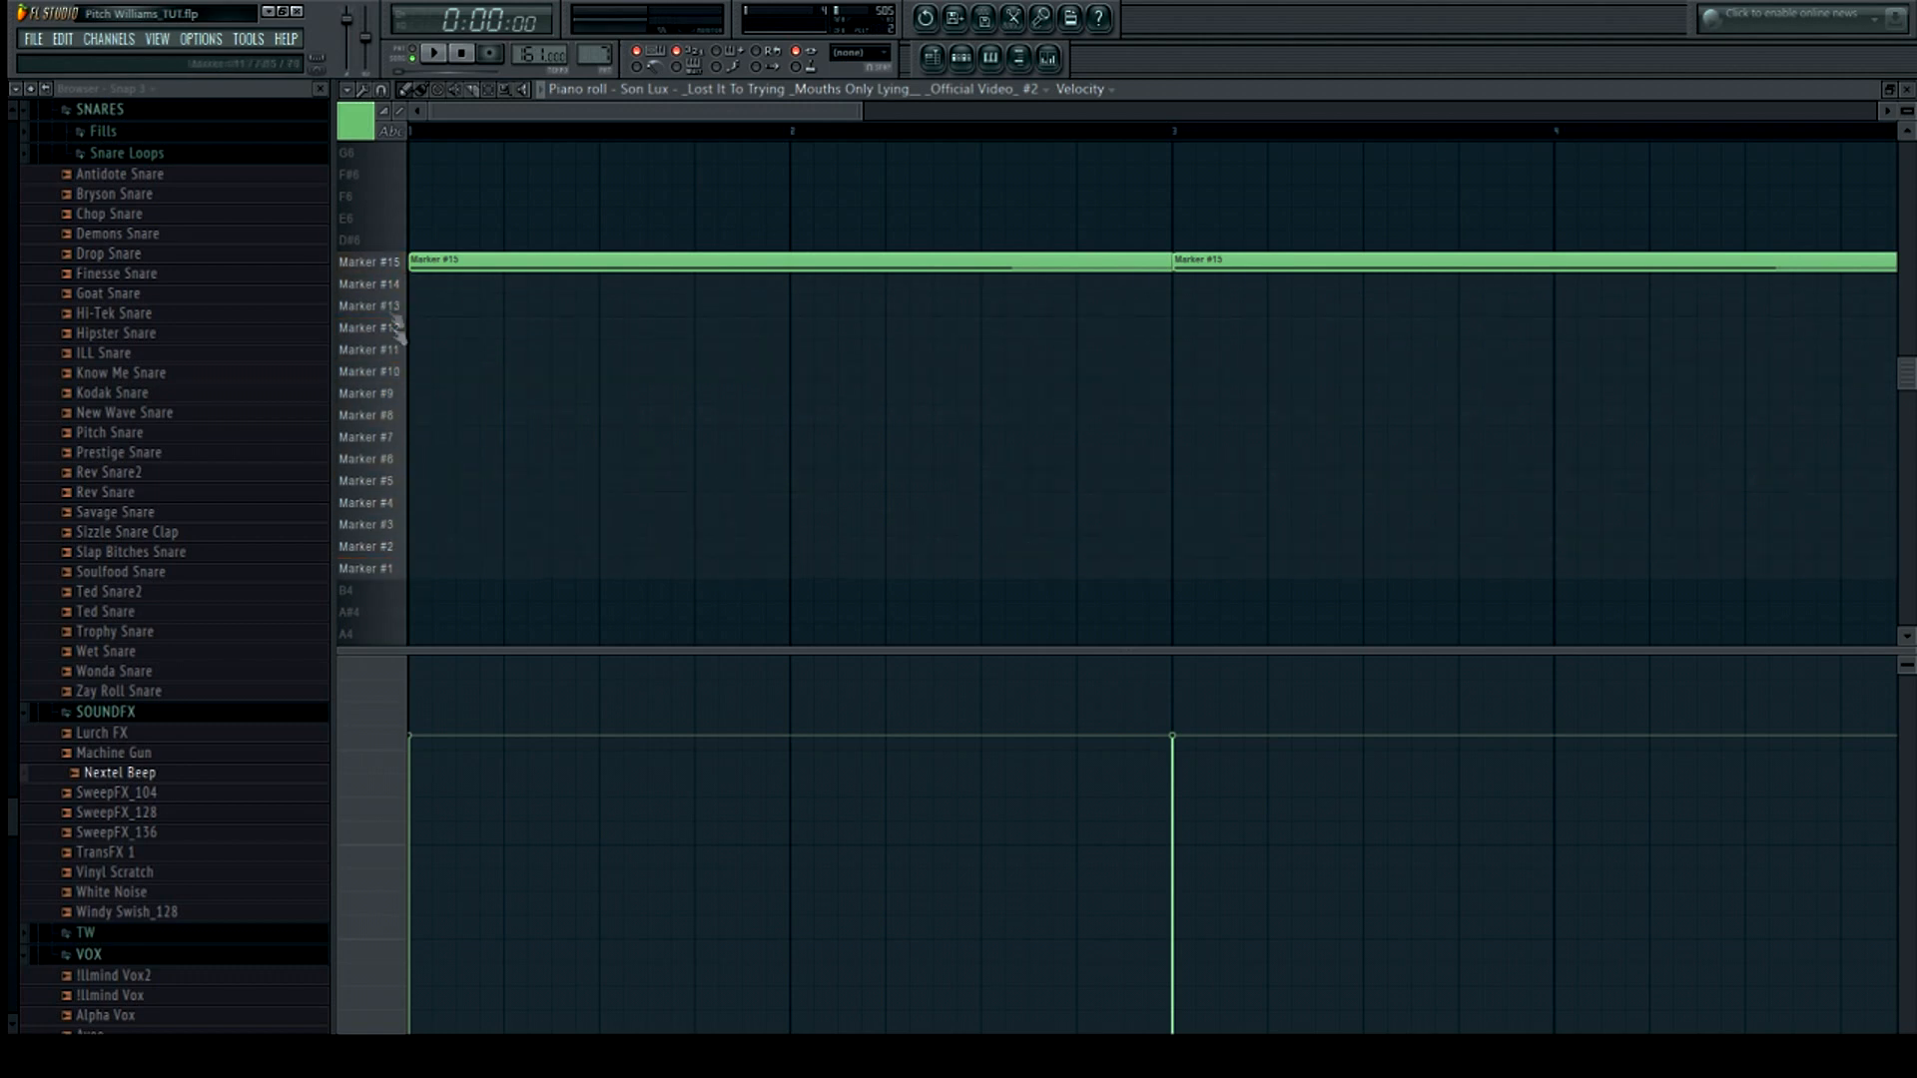
left_click(388, 265)
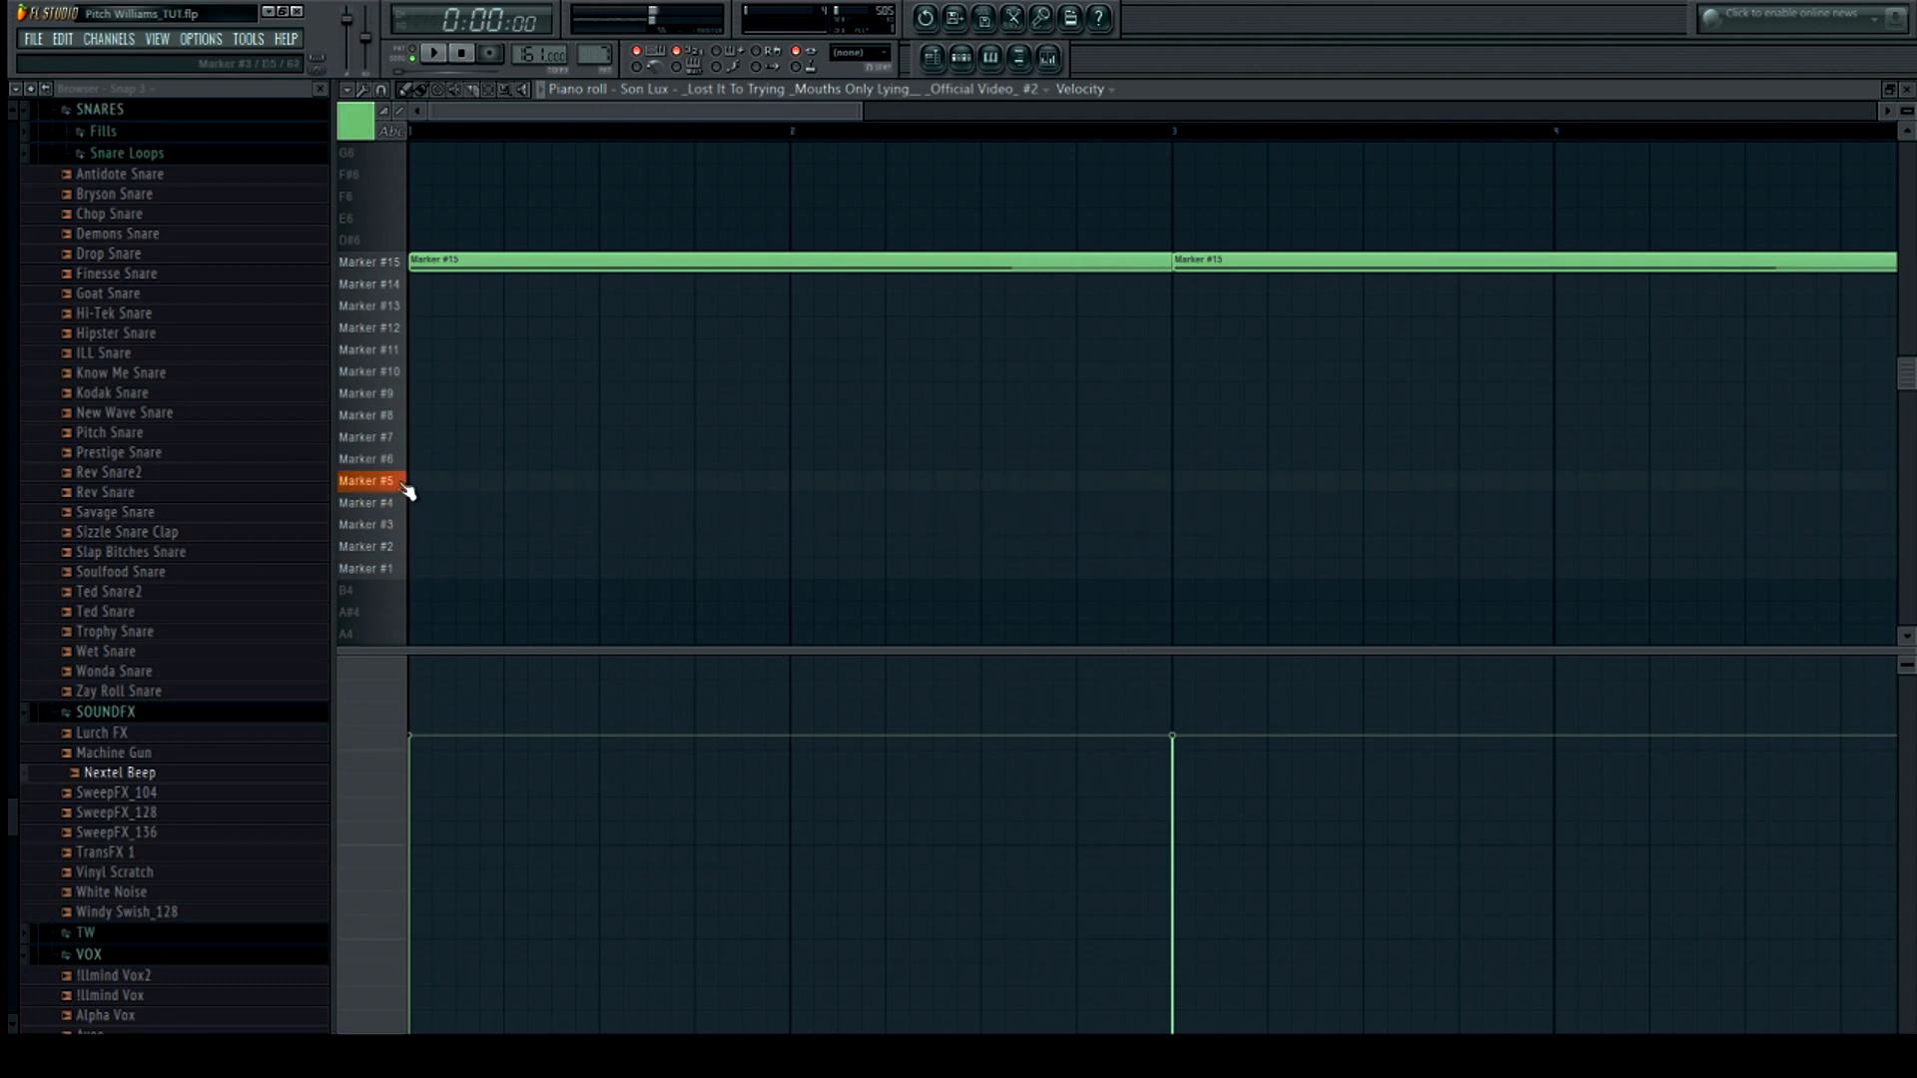
left_click(959, 58)
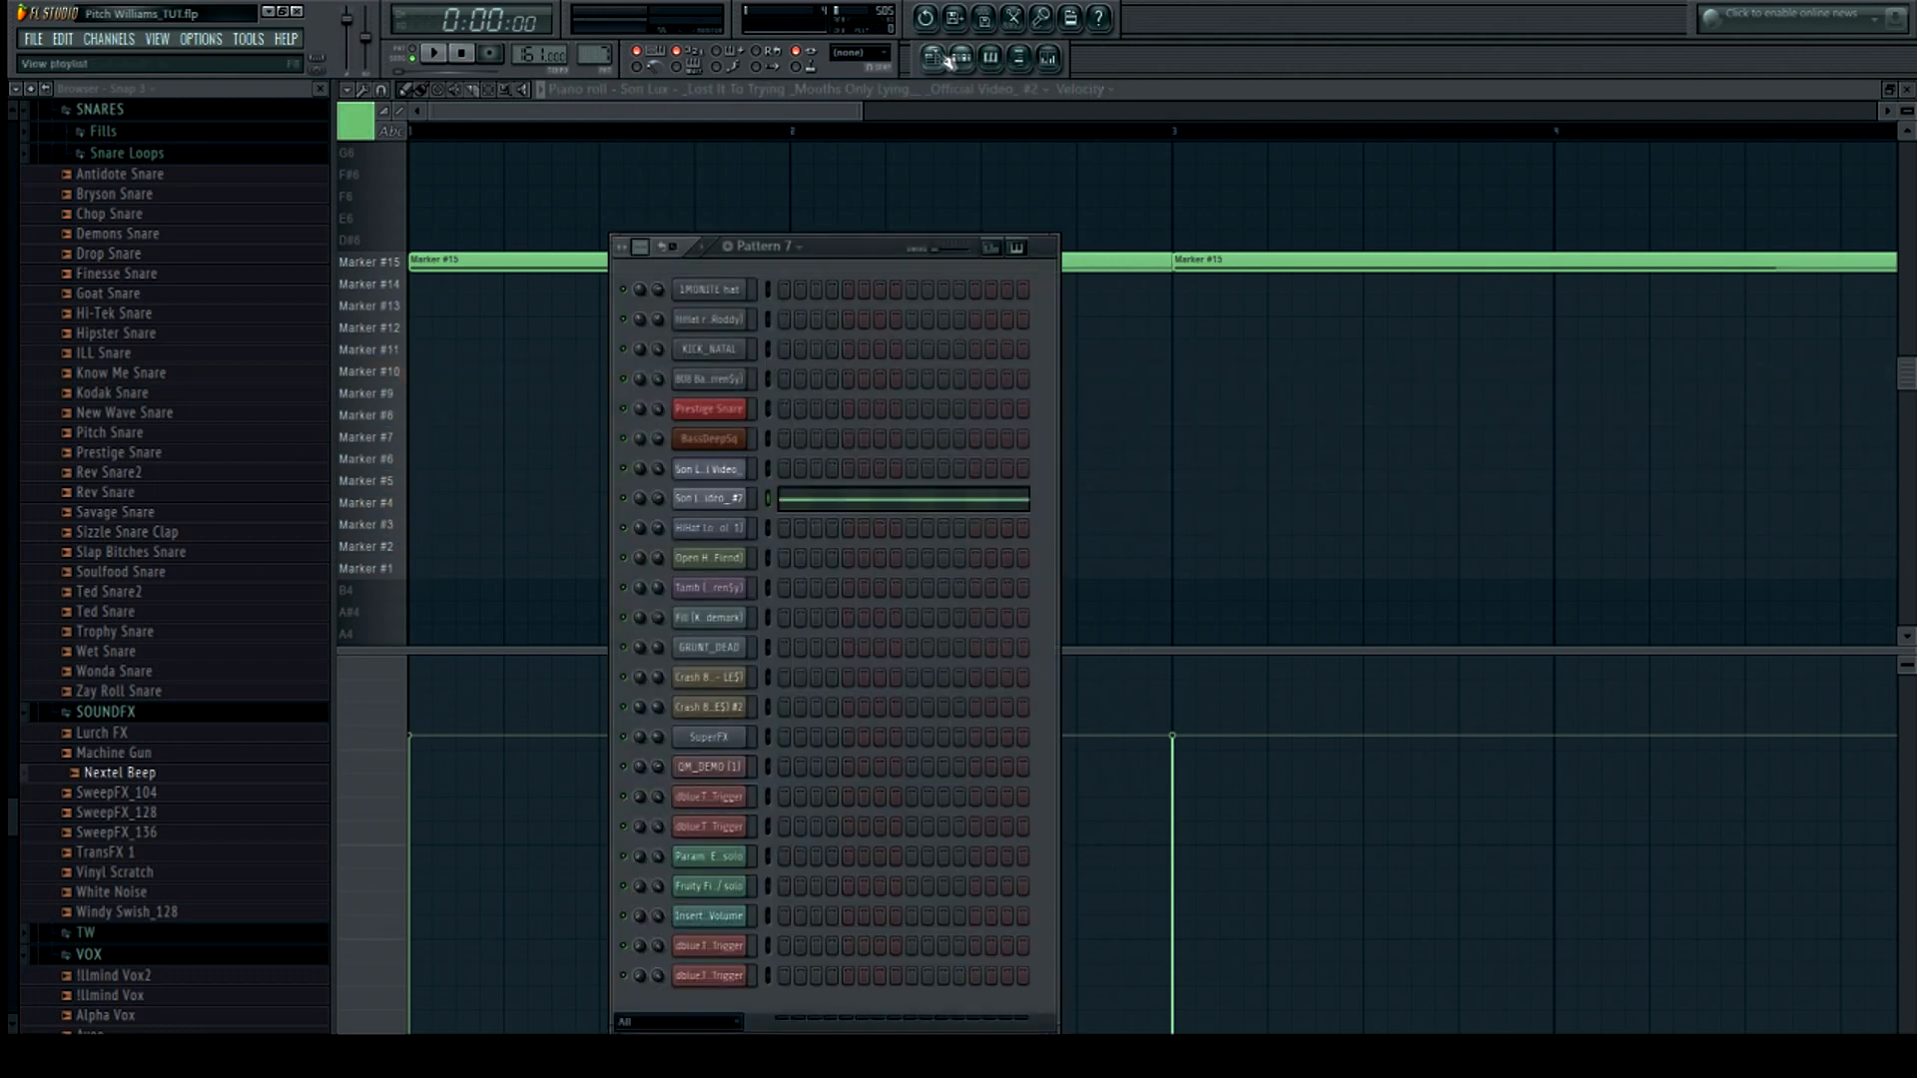
left_click(934, 58)
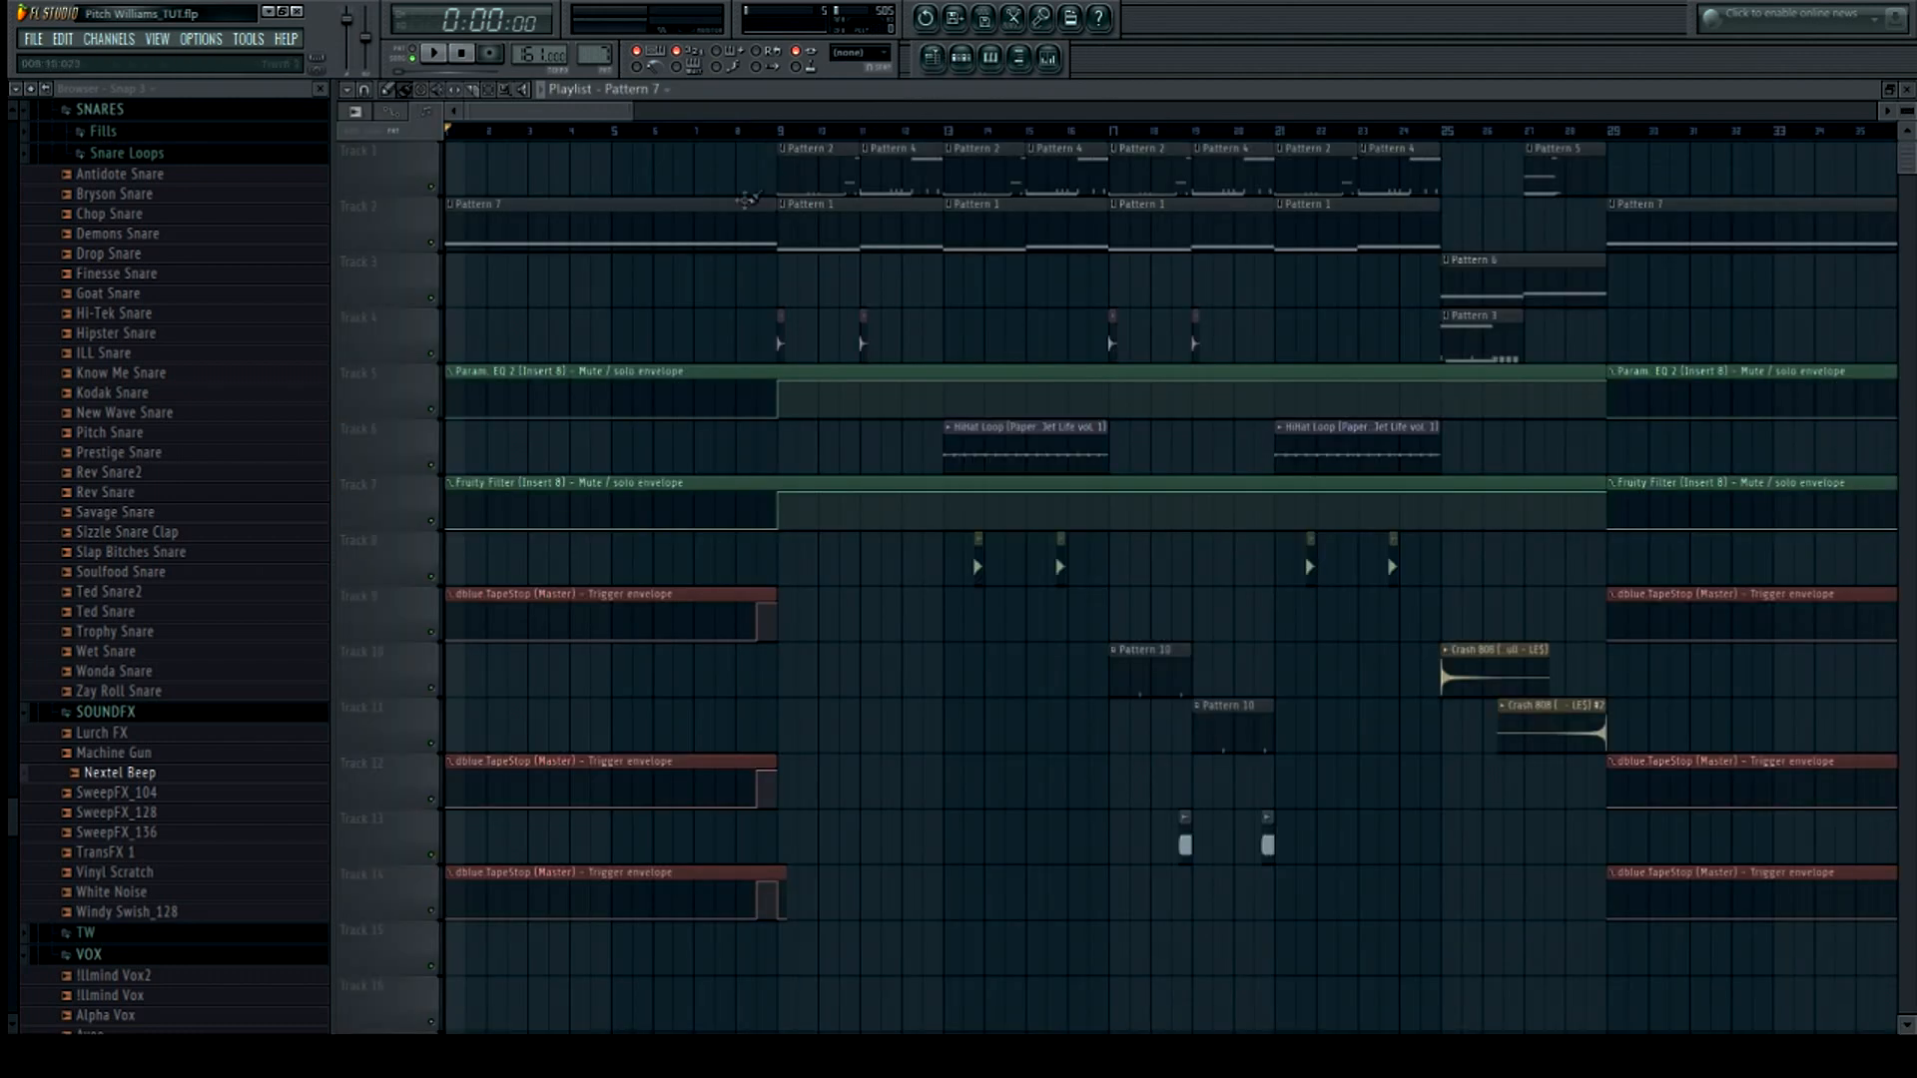
left_click_drag(632, 112, 759, 113)
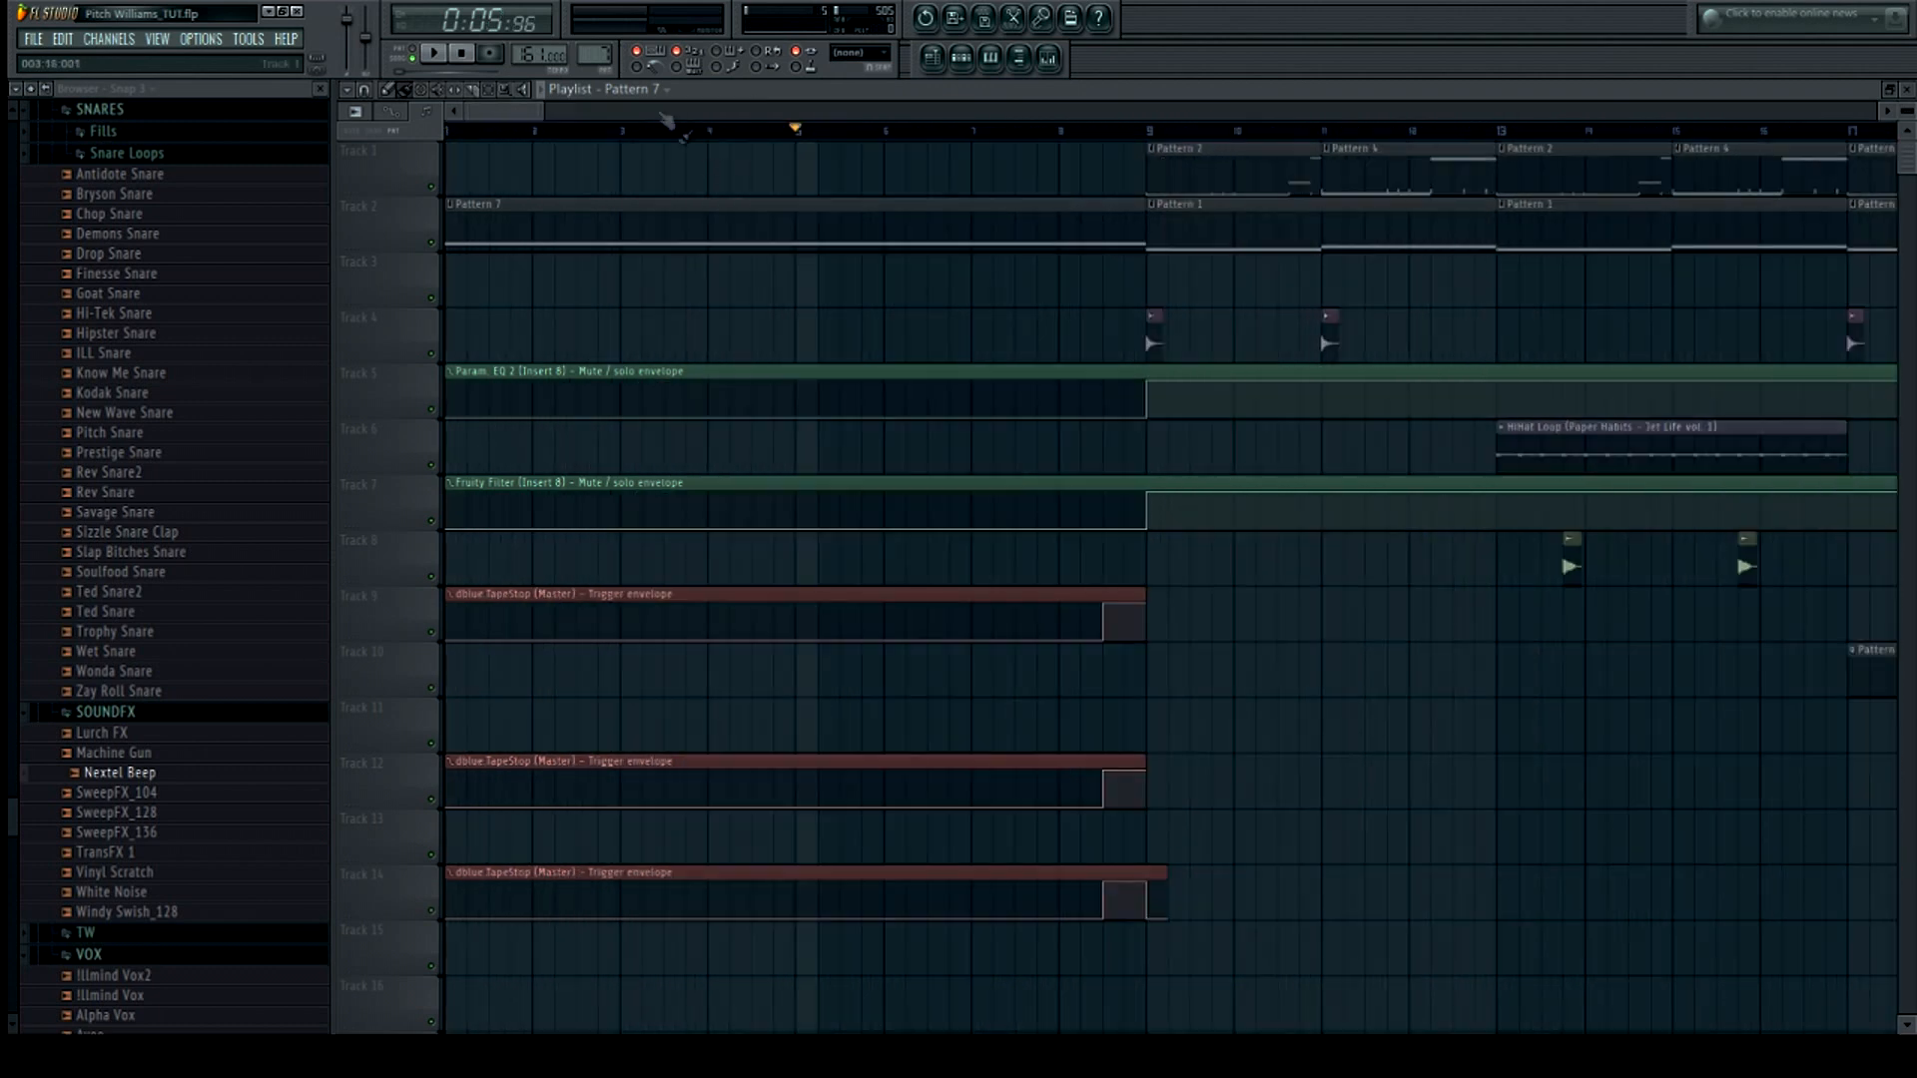
Zoom the playlist out to show the whole arrangement and play it back briefly
left_click_drag(544, 111, 661, 109)
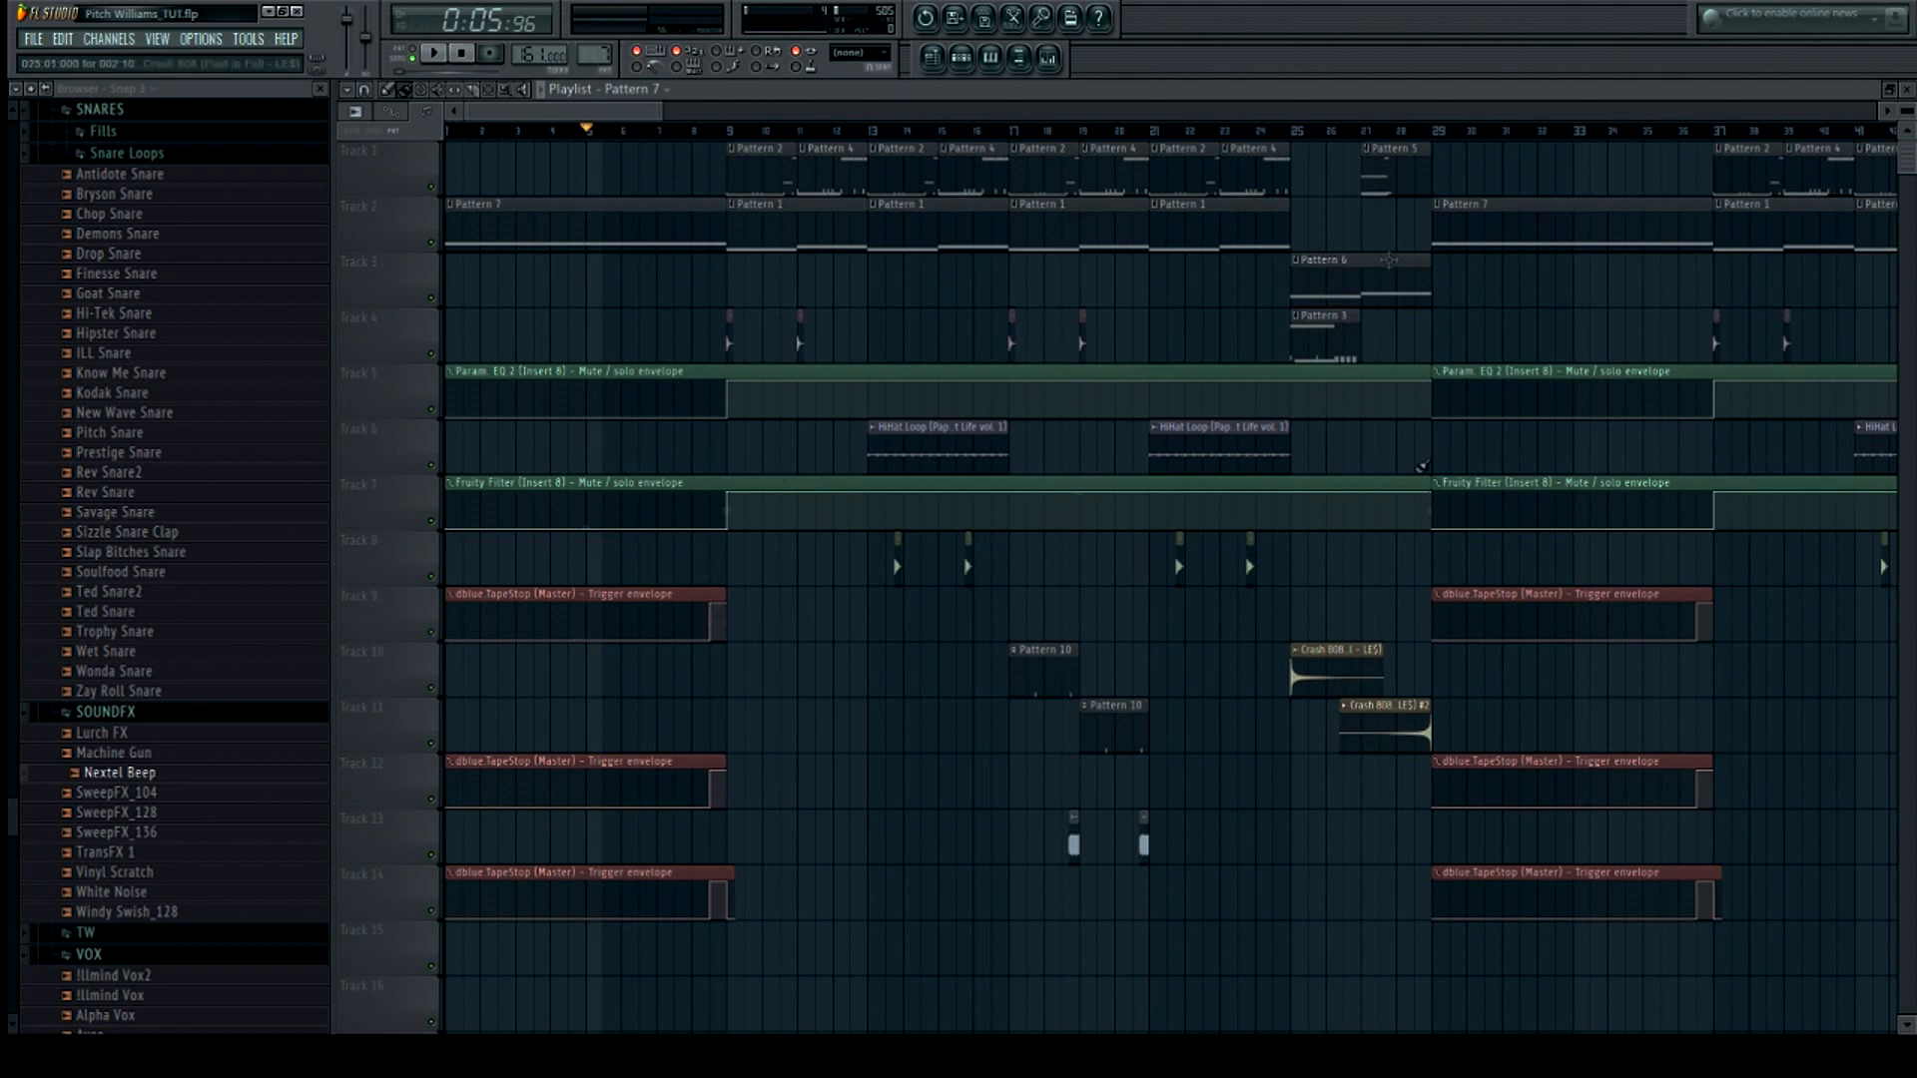
key("space")
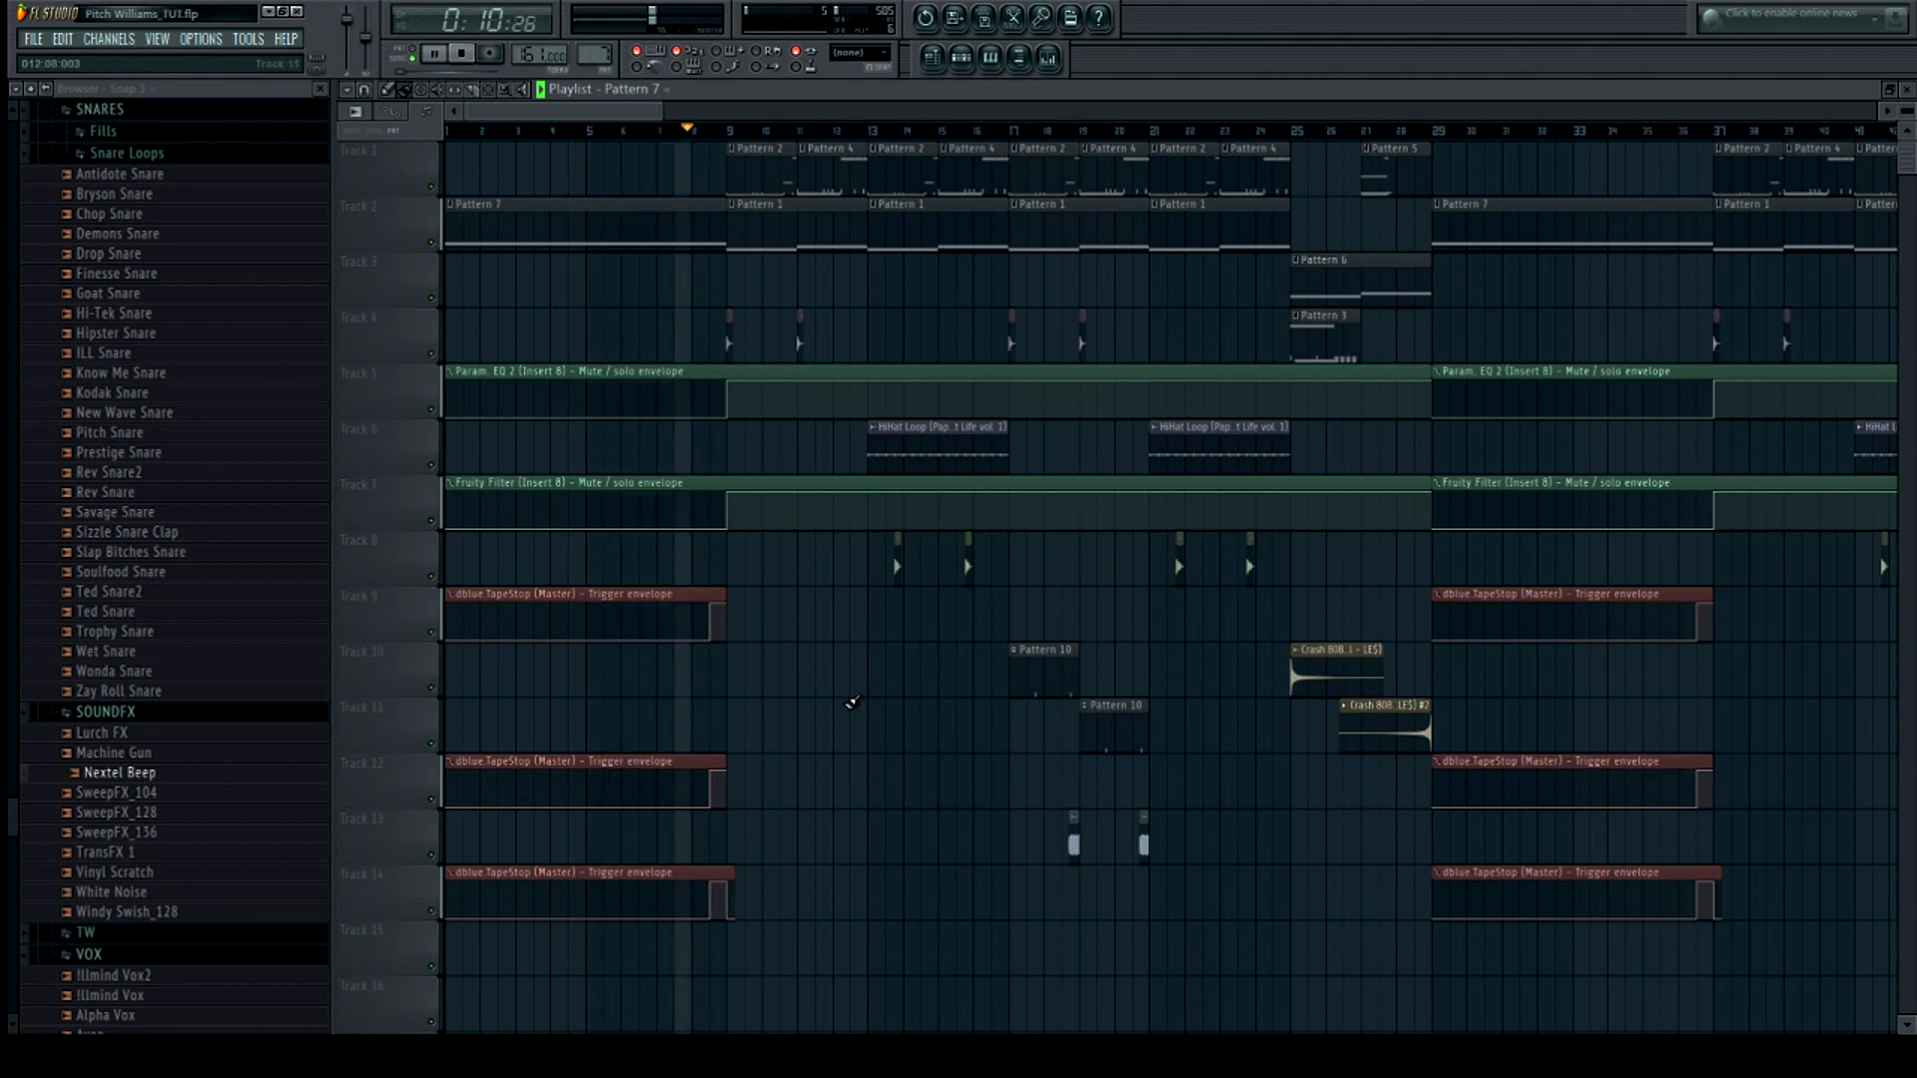
key("space")
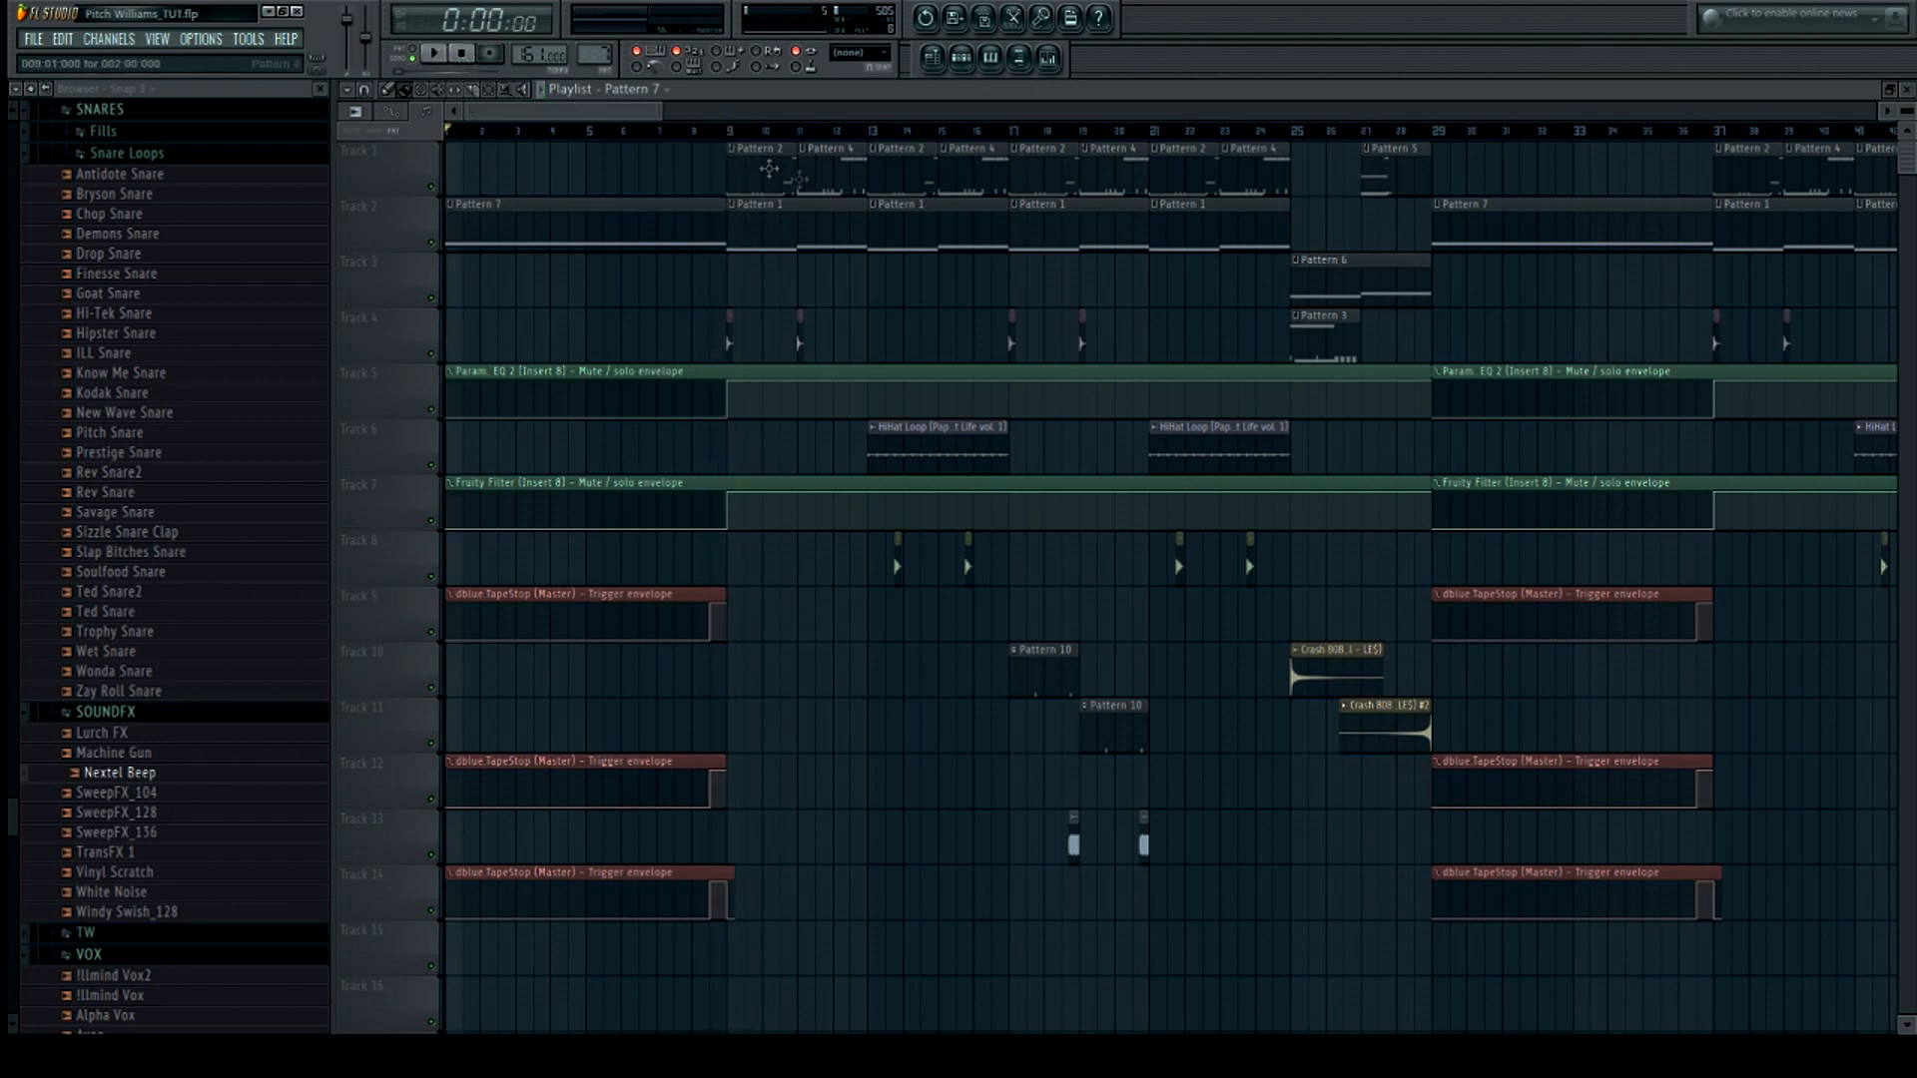
Open the step sequencer, switch it to Pattern 2, and reposition its window
mouse_move(631, 112)
left_mouse_down()
mouse_move(665, 118)
mouse_move(624, 122)
left_mouse_up()
left_click(726, 135)
left_click(962, 56)
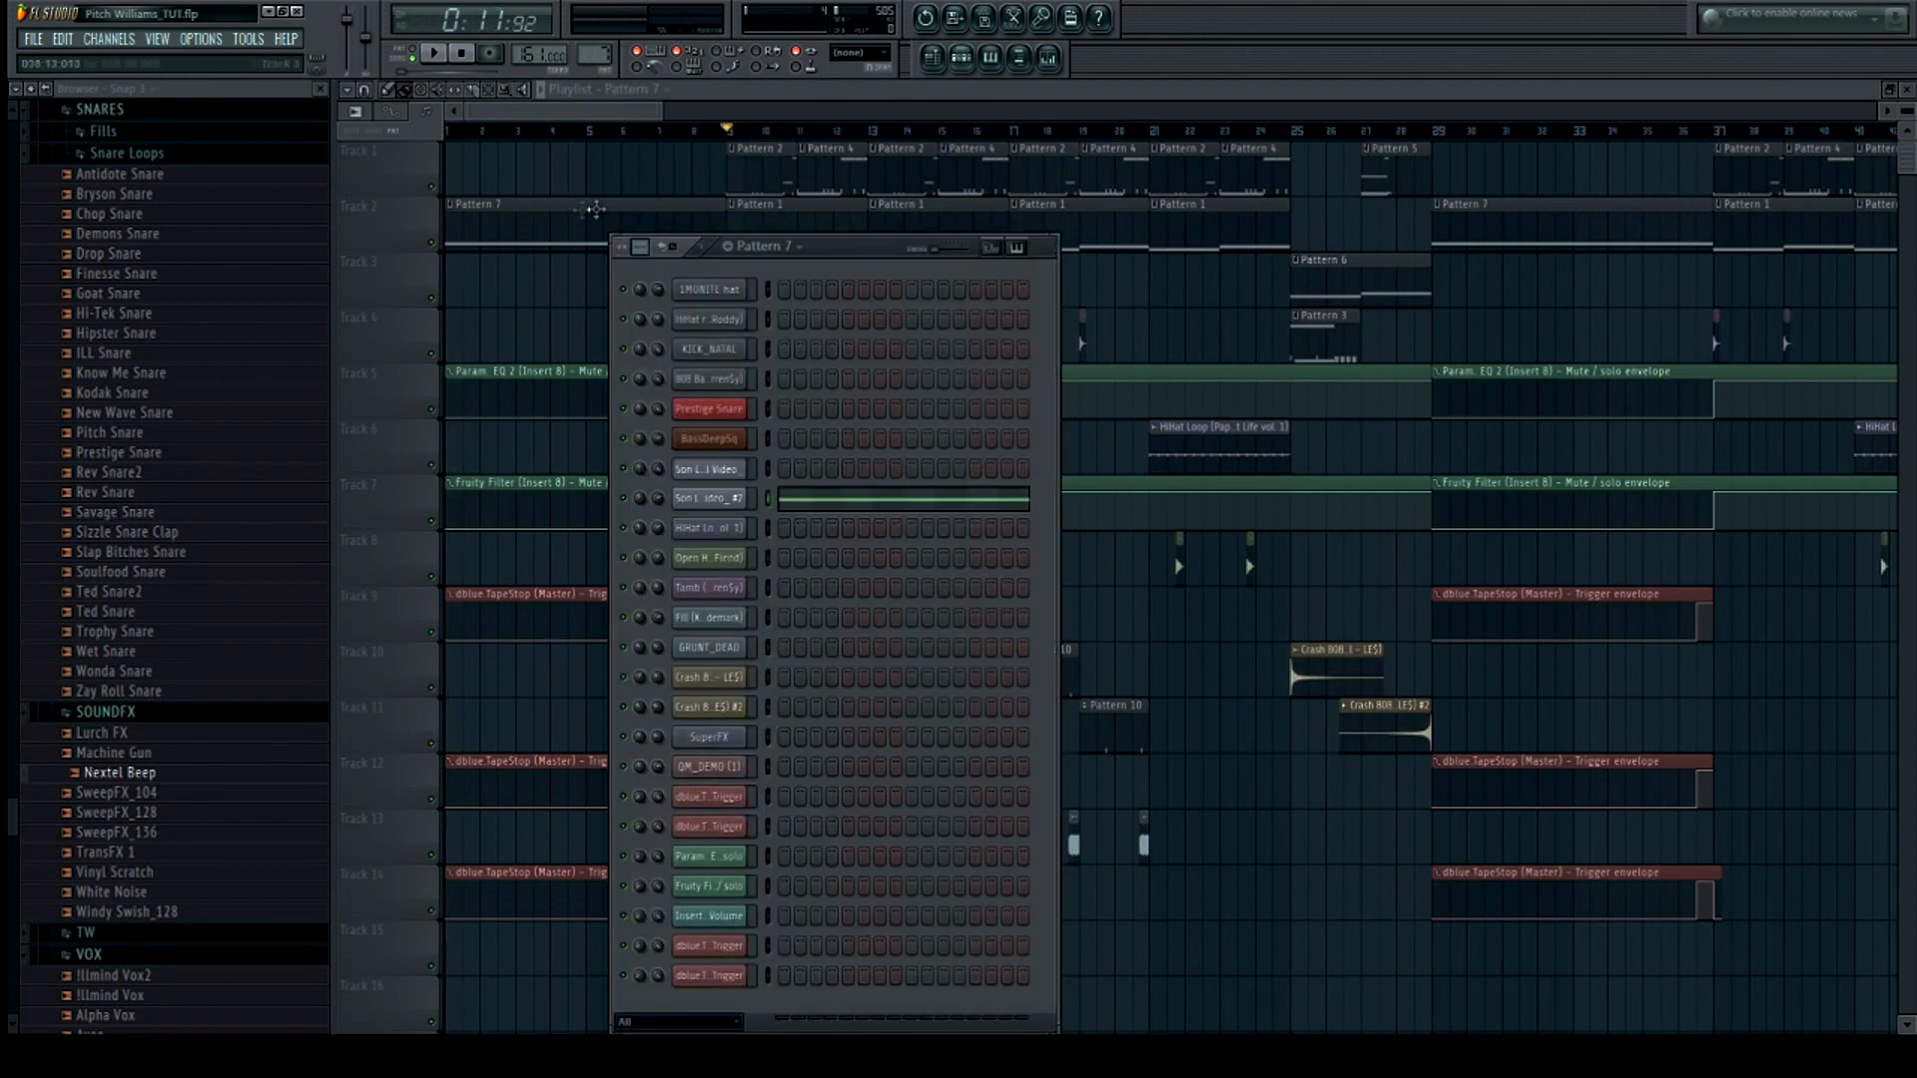
left_click_drag(596, 56, 597, 86)
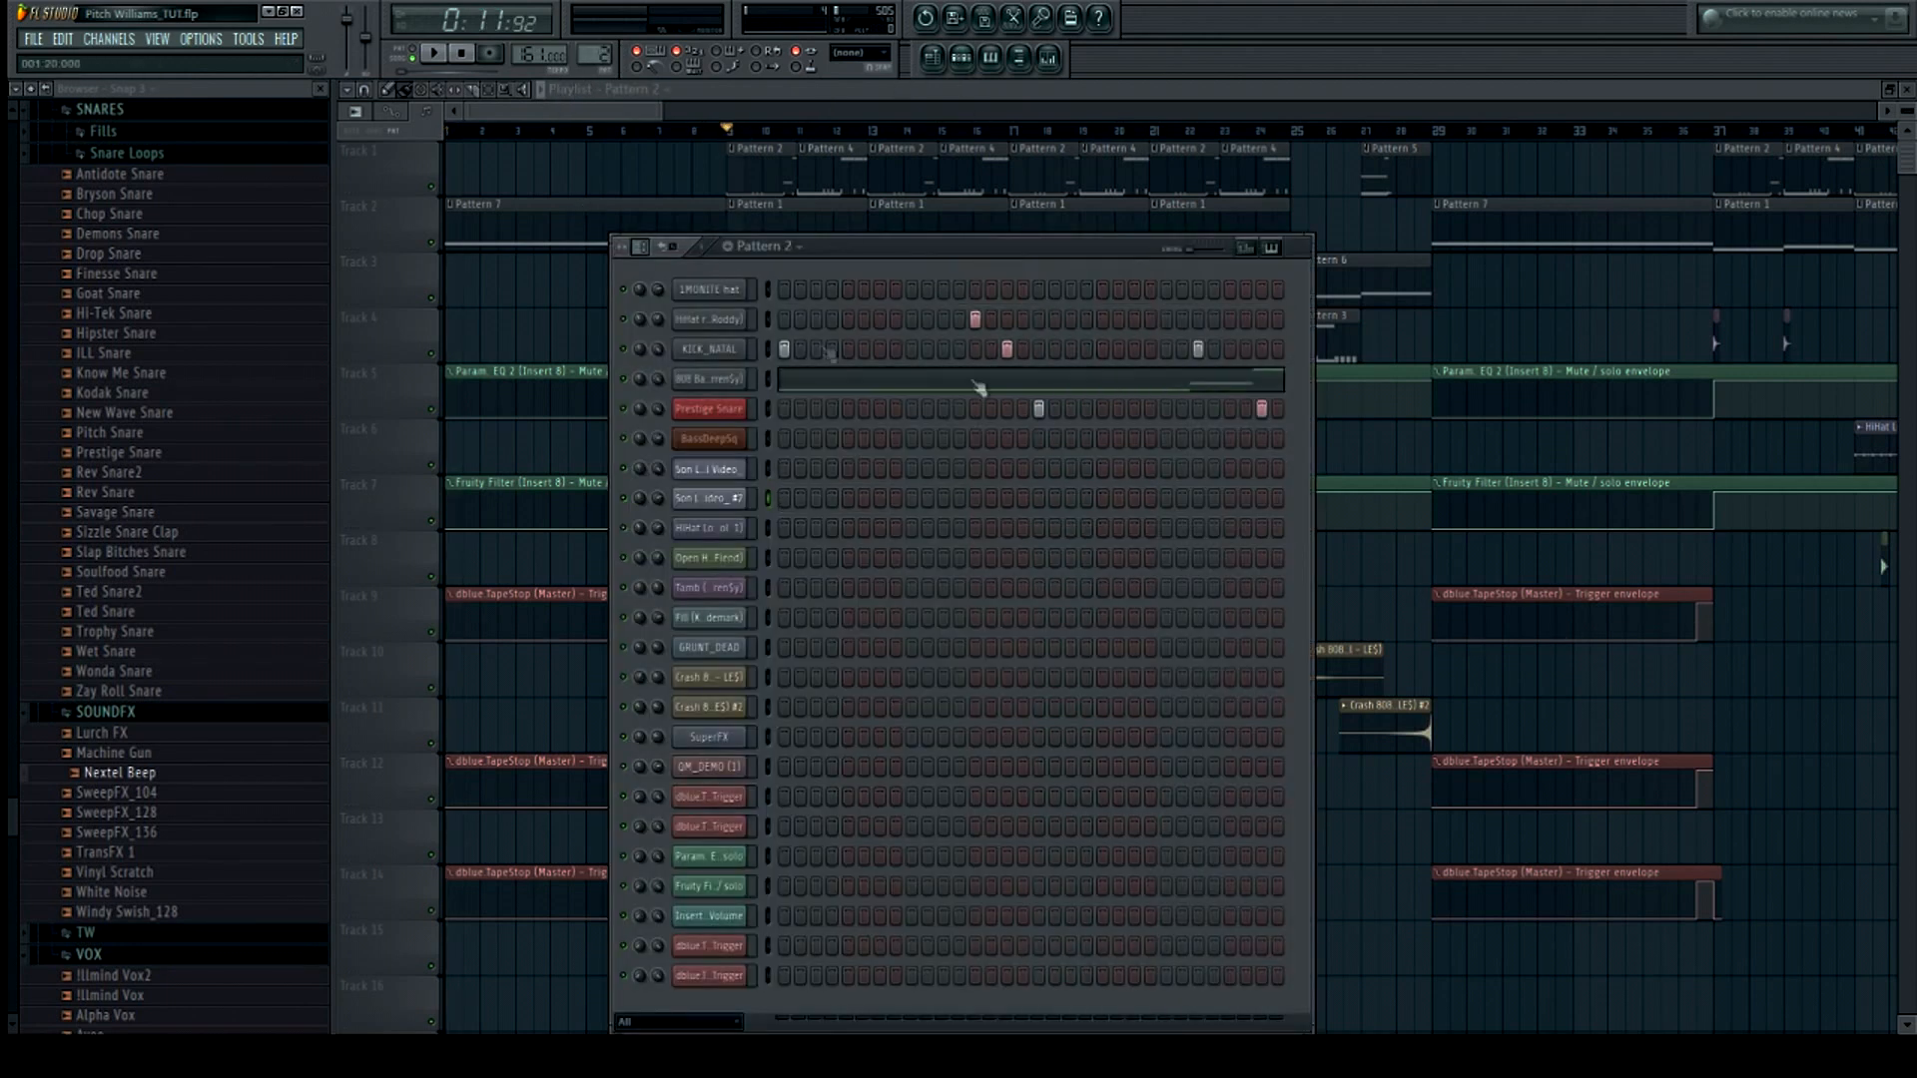
left_click_drag(919, 261, 952, 233)
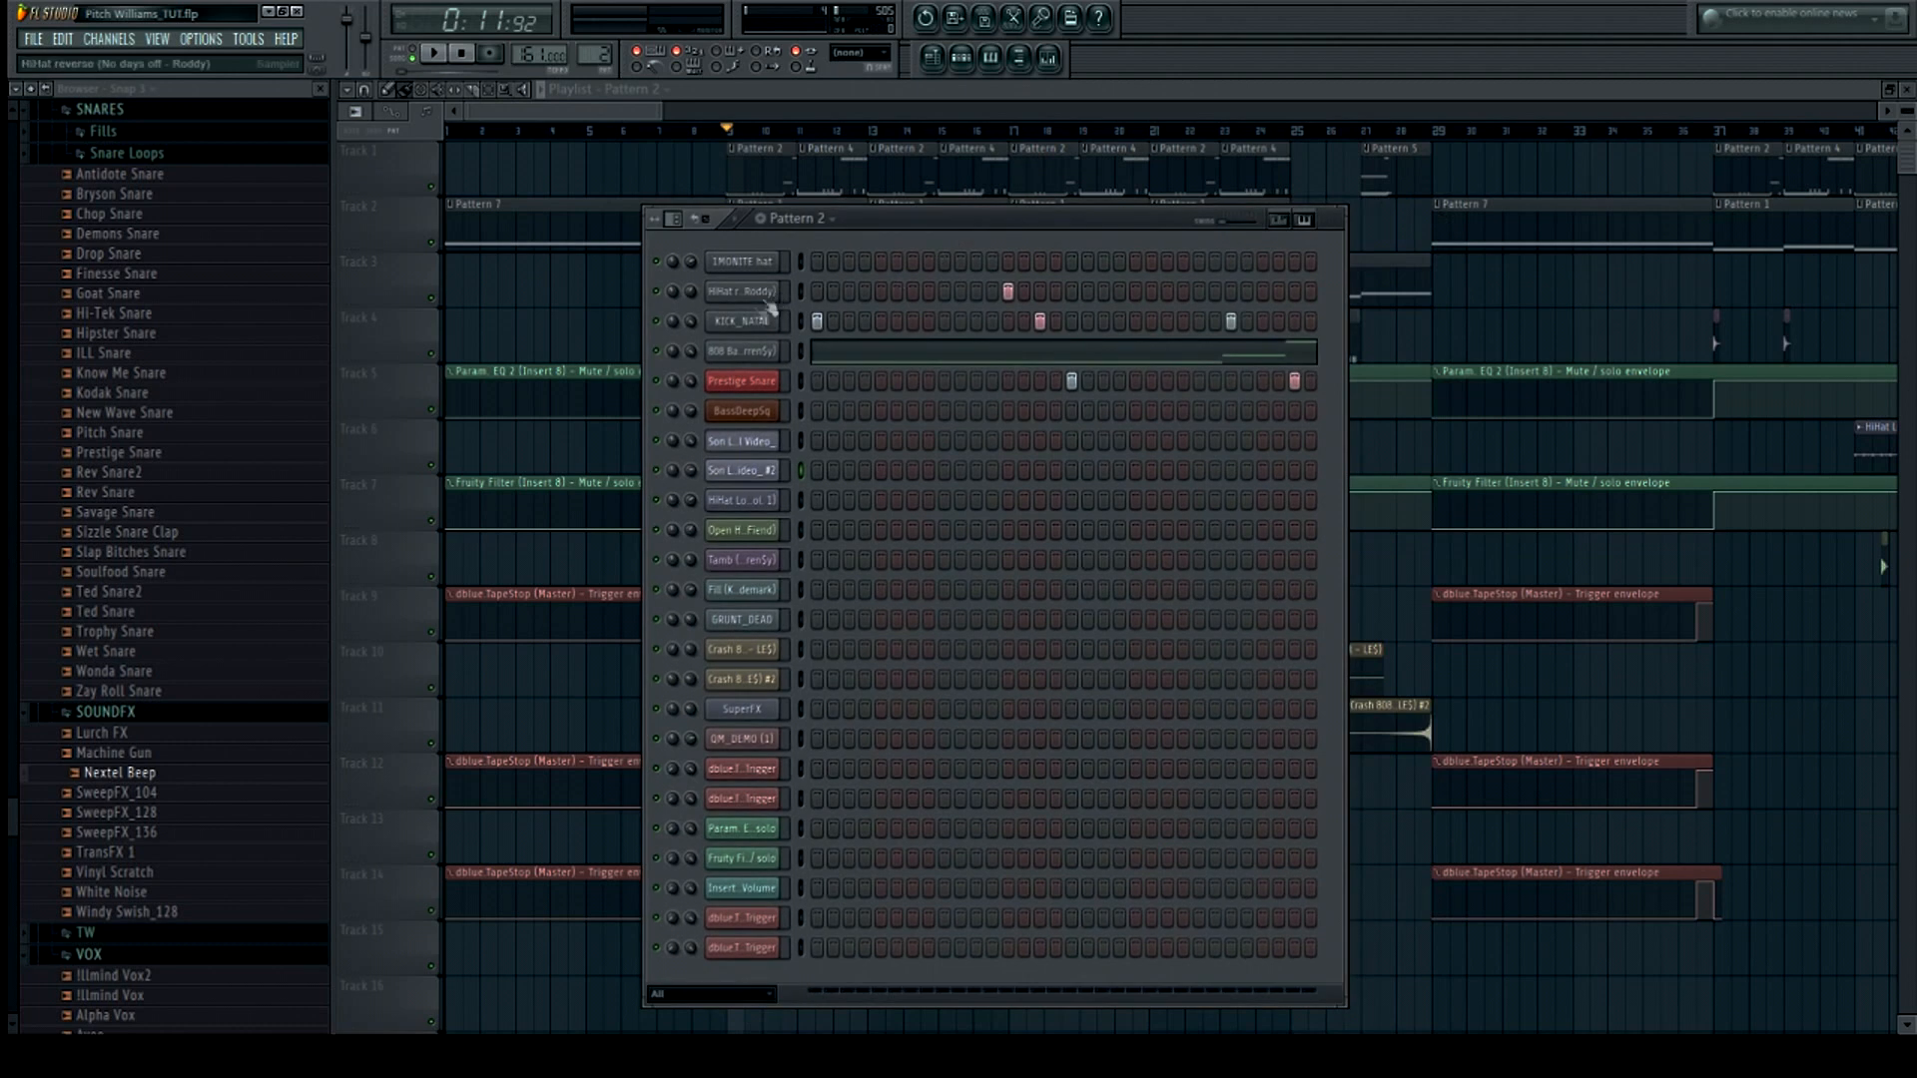
Open the channel settings for the KICK_NATAL and 808 Bass channels and start playback
left_click(744, 322)
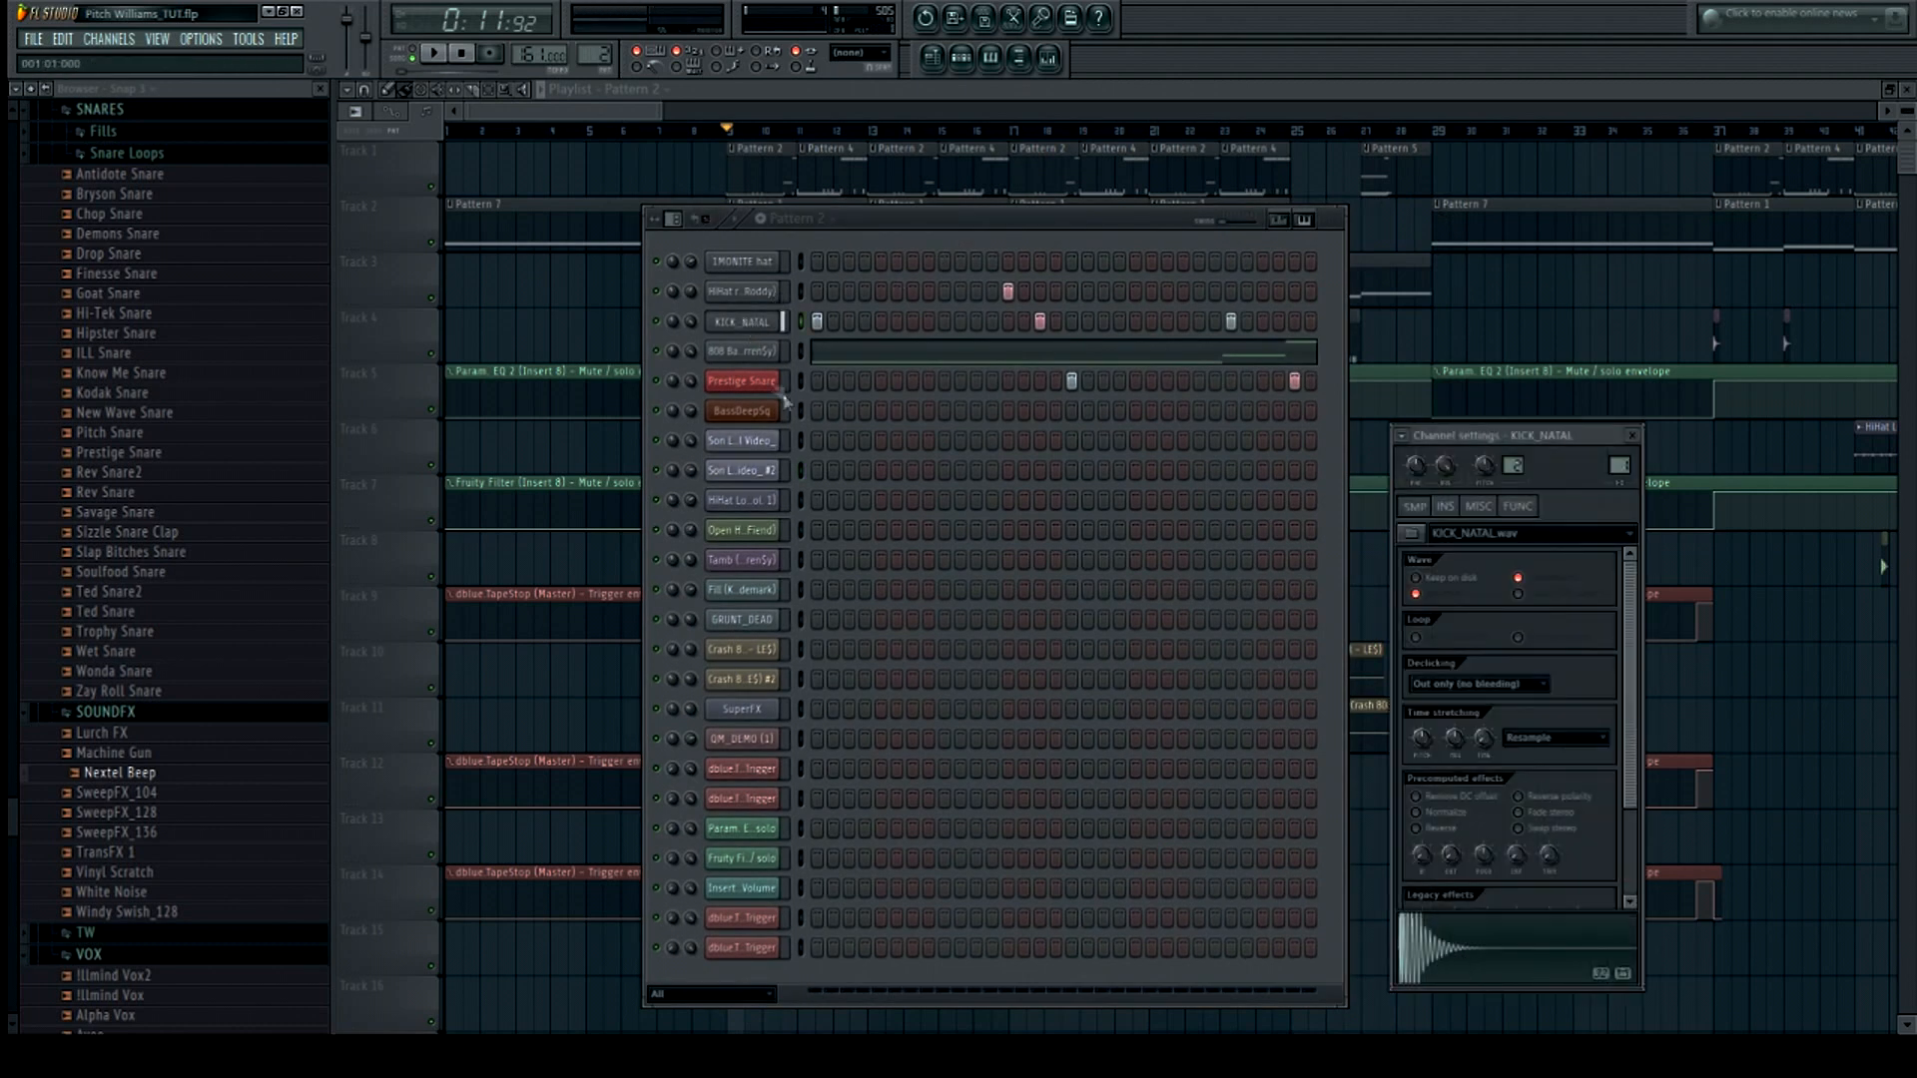
left_click(742, 351)
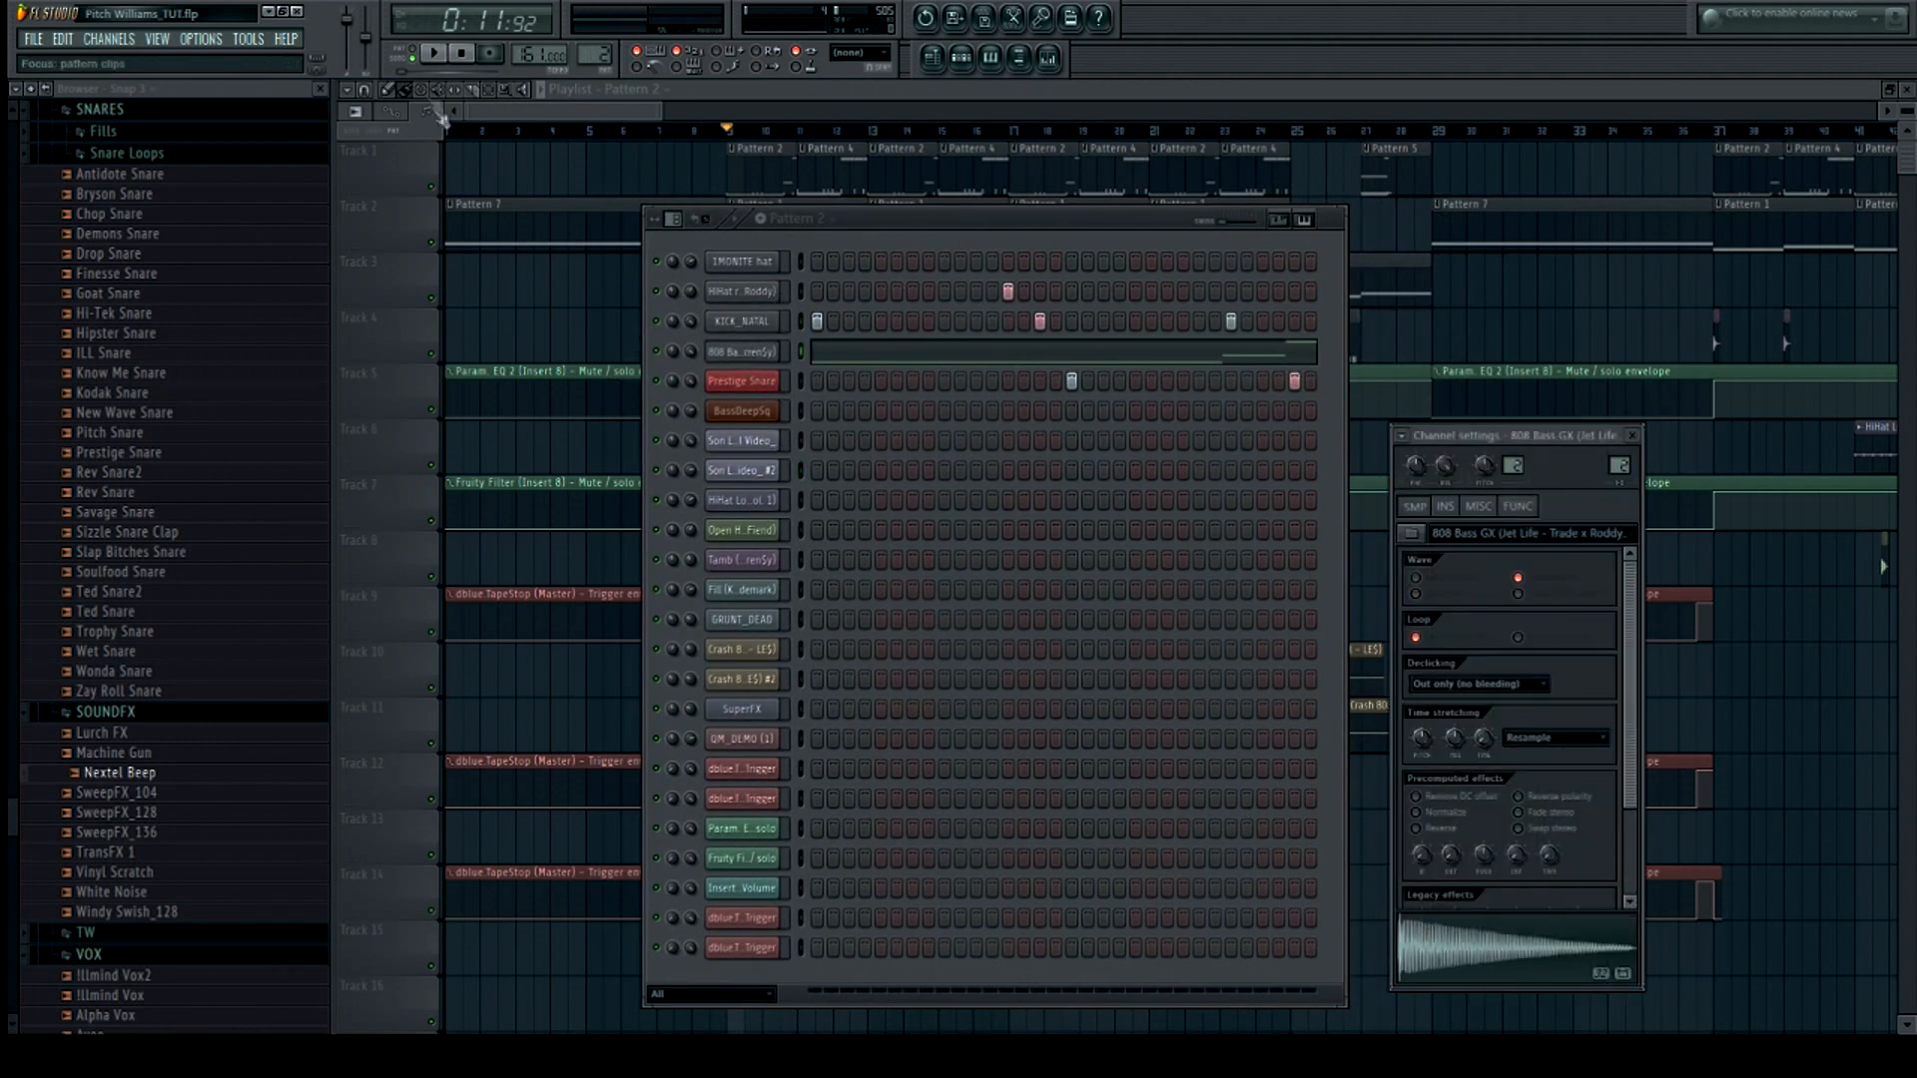
left_click(433, 53)
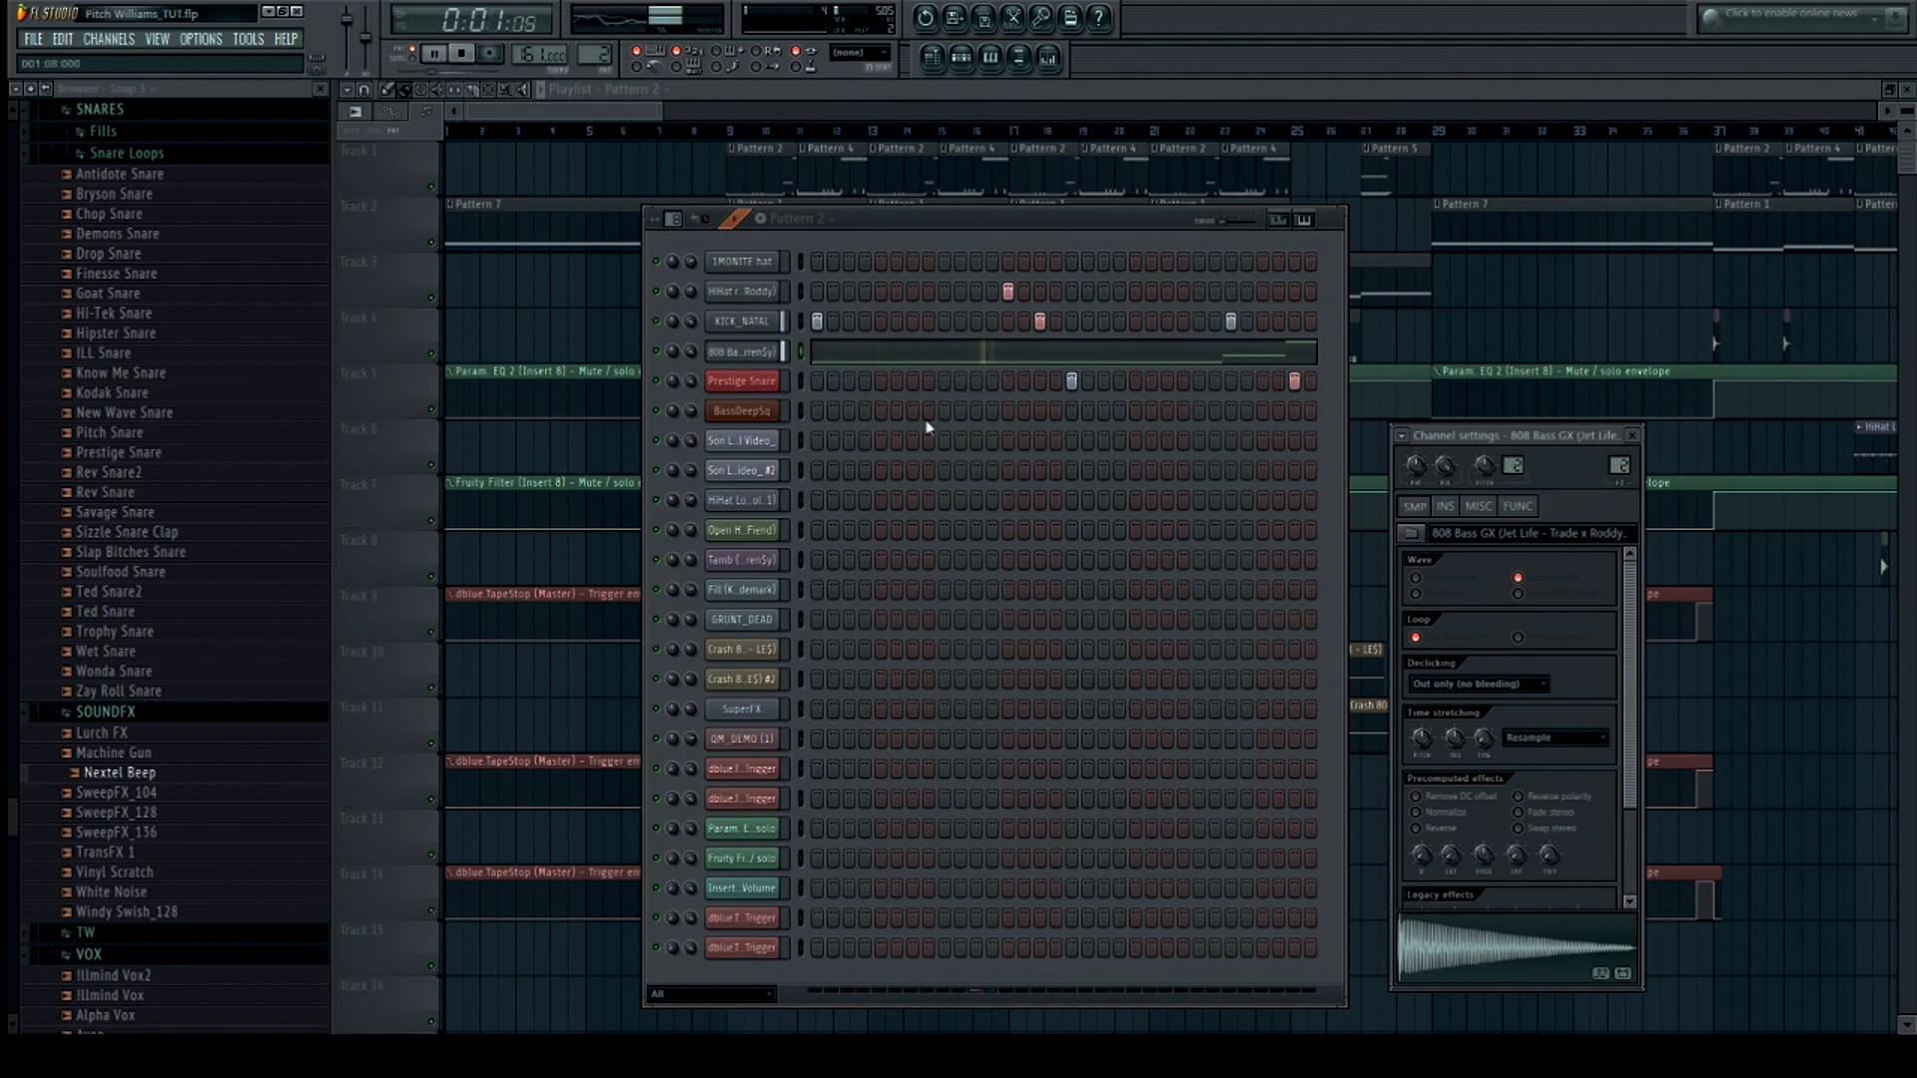
Open the mixer and step through the insert tracks while the pattern plays, then stop playback
left_click(1051, 60)
left_click(933, 556)
key("space")
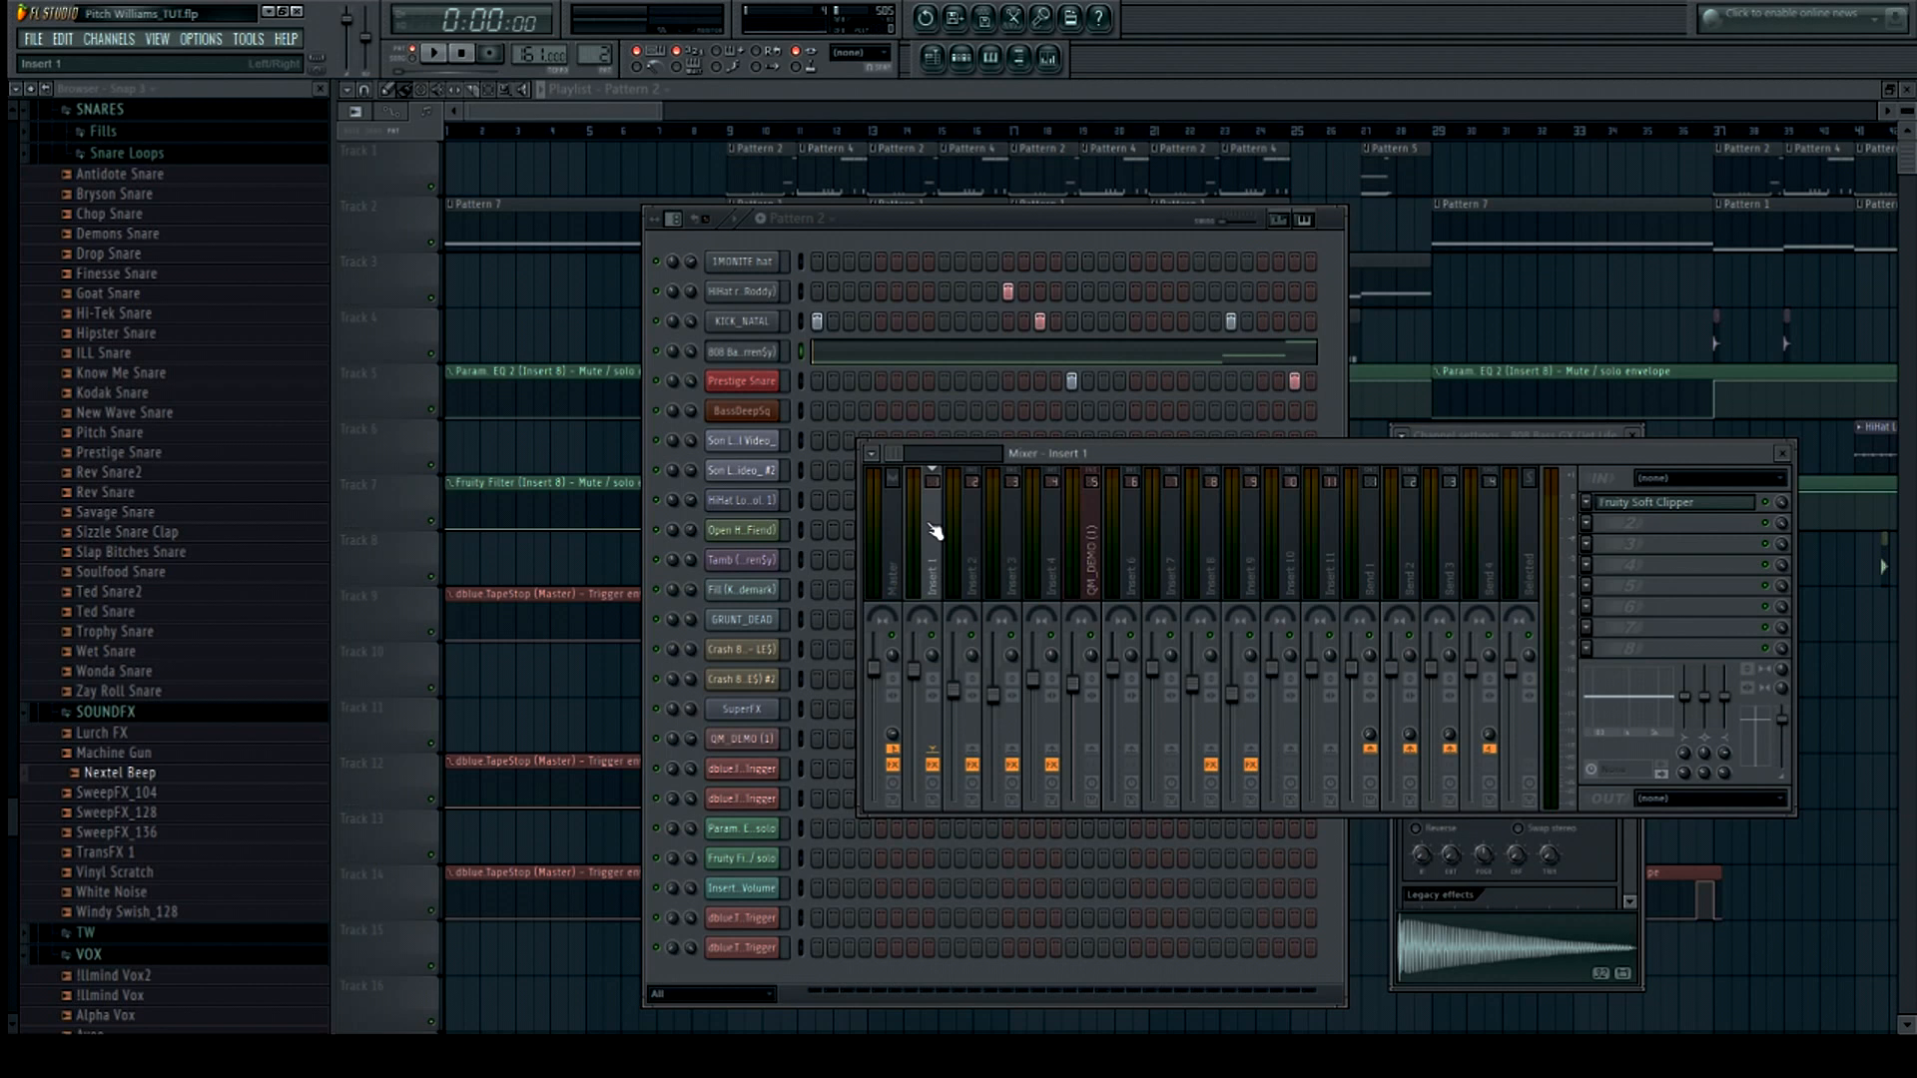
left_click(1014, 544)
left_click(963, 543)
left_click(944, 543)
left_click(1018, 548)
left_click(936, 544)
left_click(1016, 554)
left_click(965, 564)
left_click(935, 566)
left_click(1001, 574)
left_click(932, 519)
left_click(1009, 519)
left_click(960, 519)
left_click(933, 559)
left_click(452, 62)
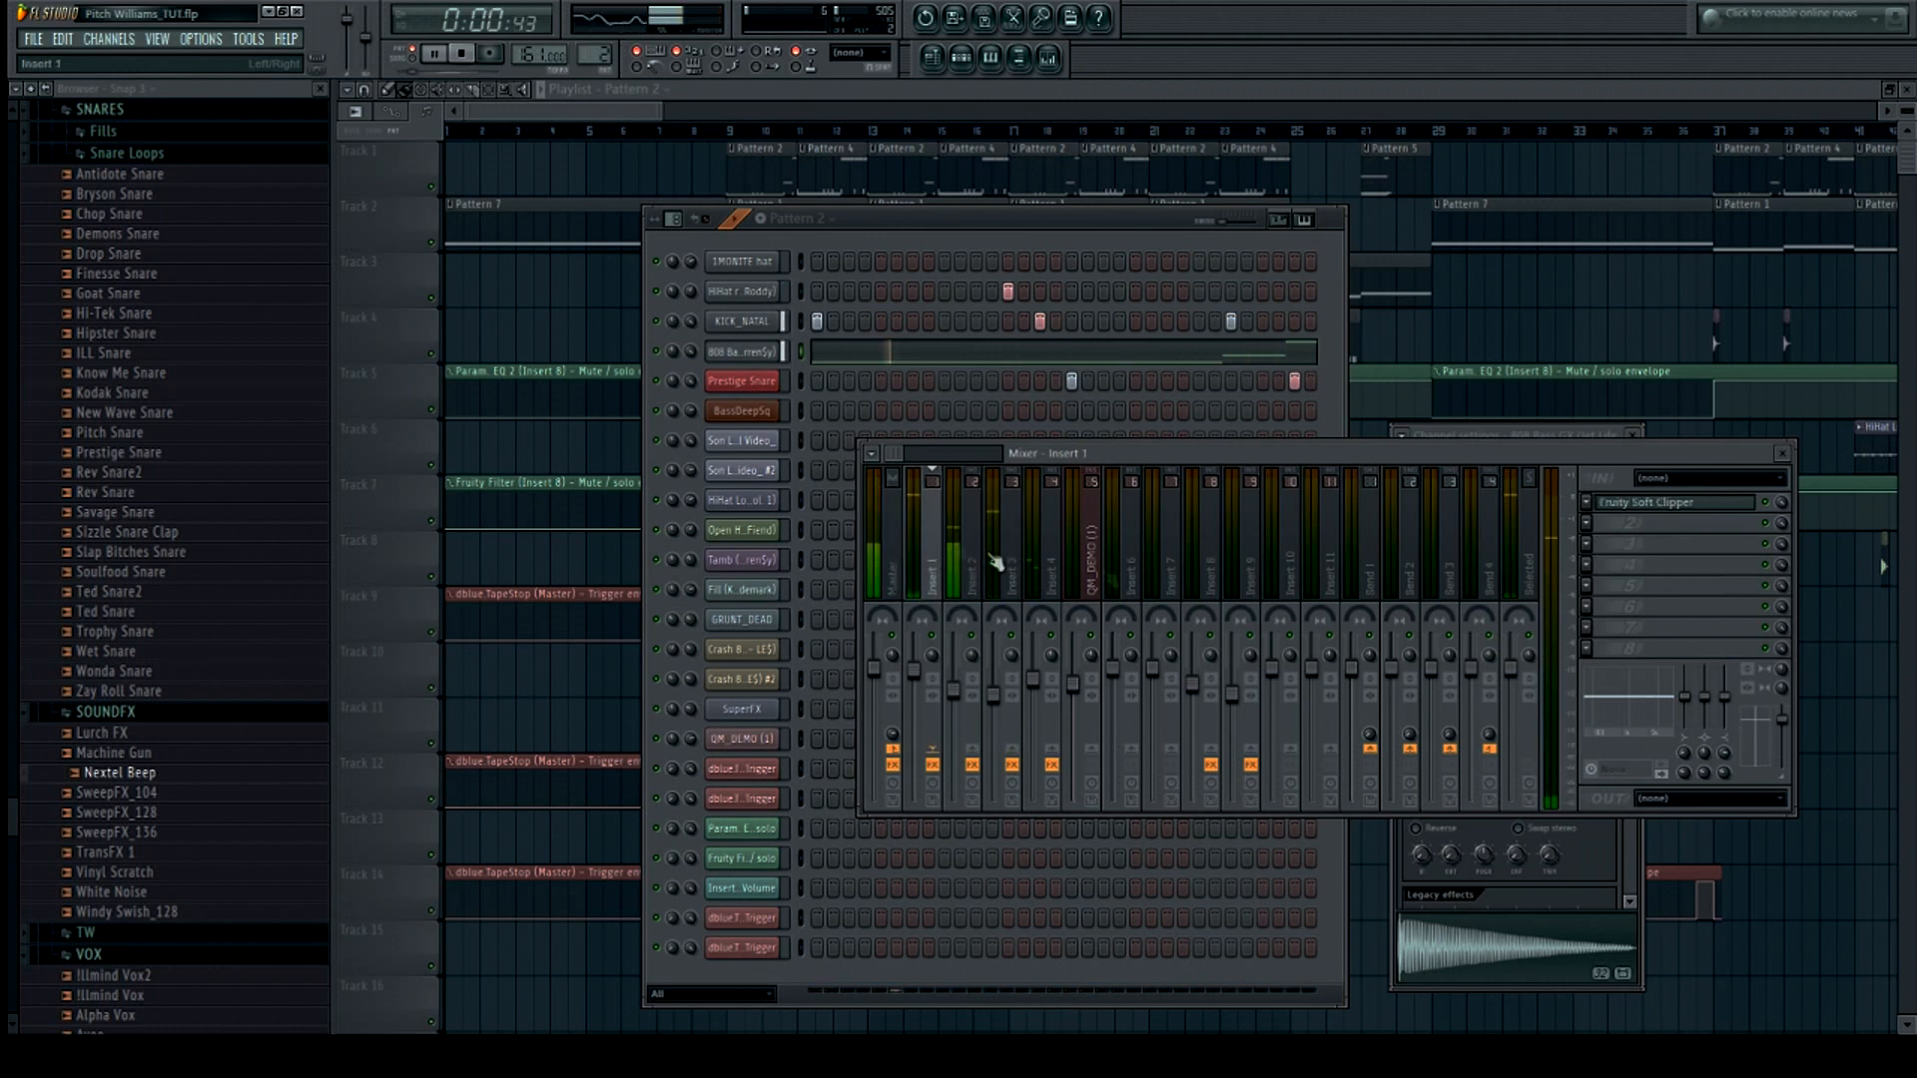
Open the Fruity Soft Clipper on Insert 1 and revisit the KICK_NATAL and 808 Bass channel settings
left_click(465, 58)
left_click(1697, 511)
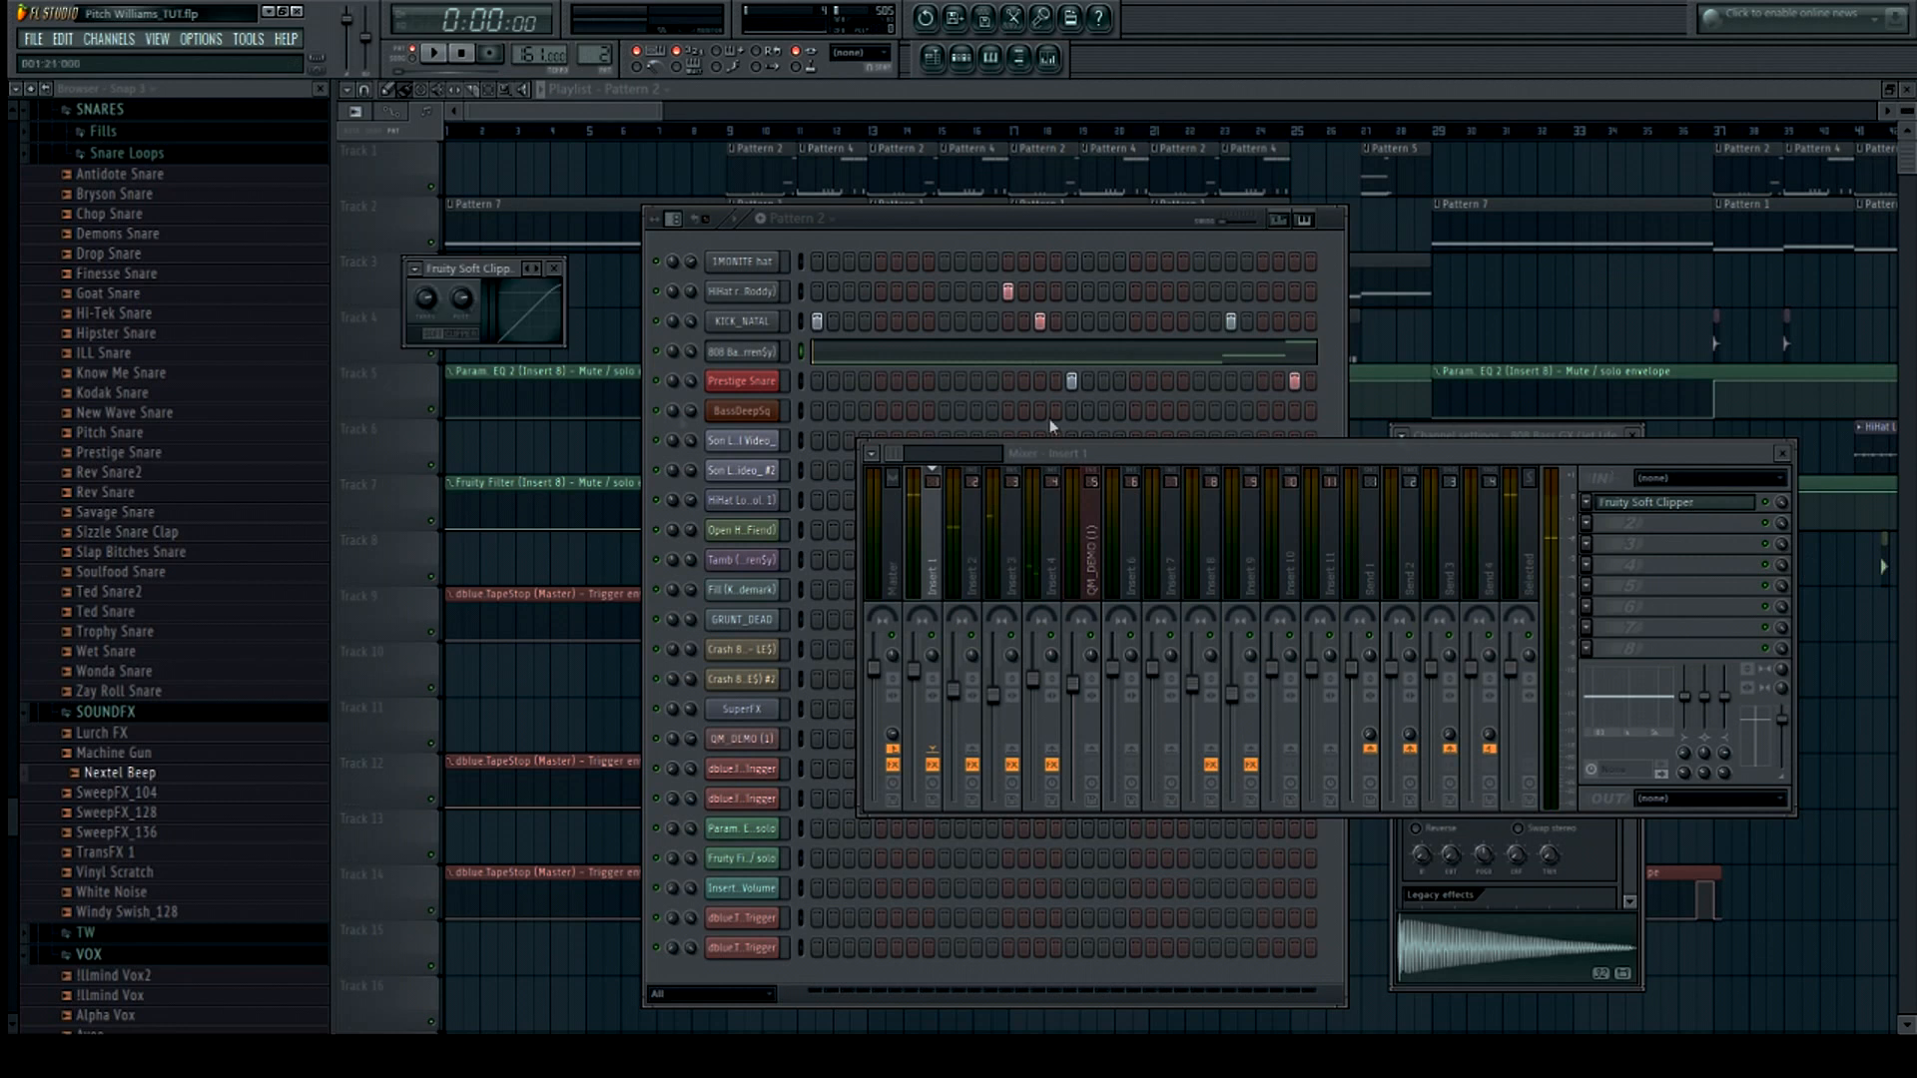
left_click(756, 327)
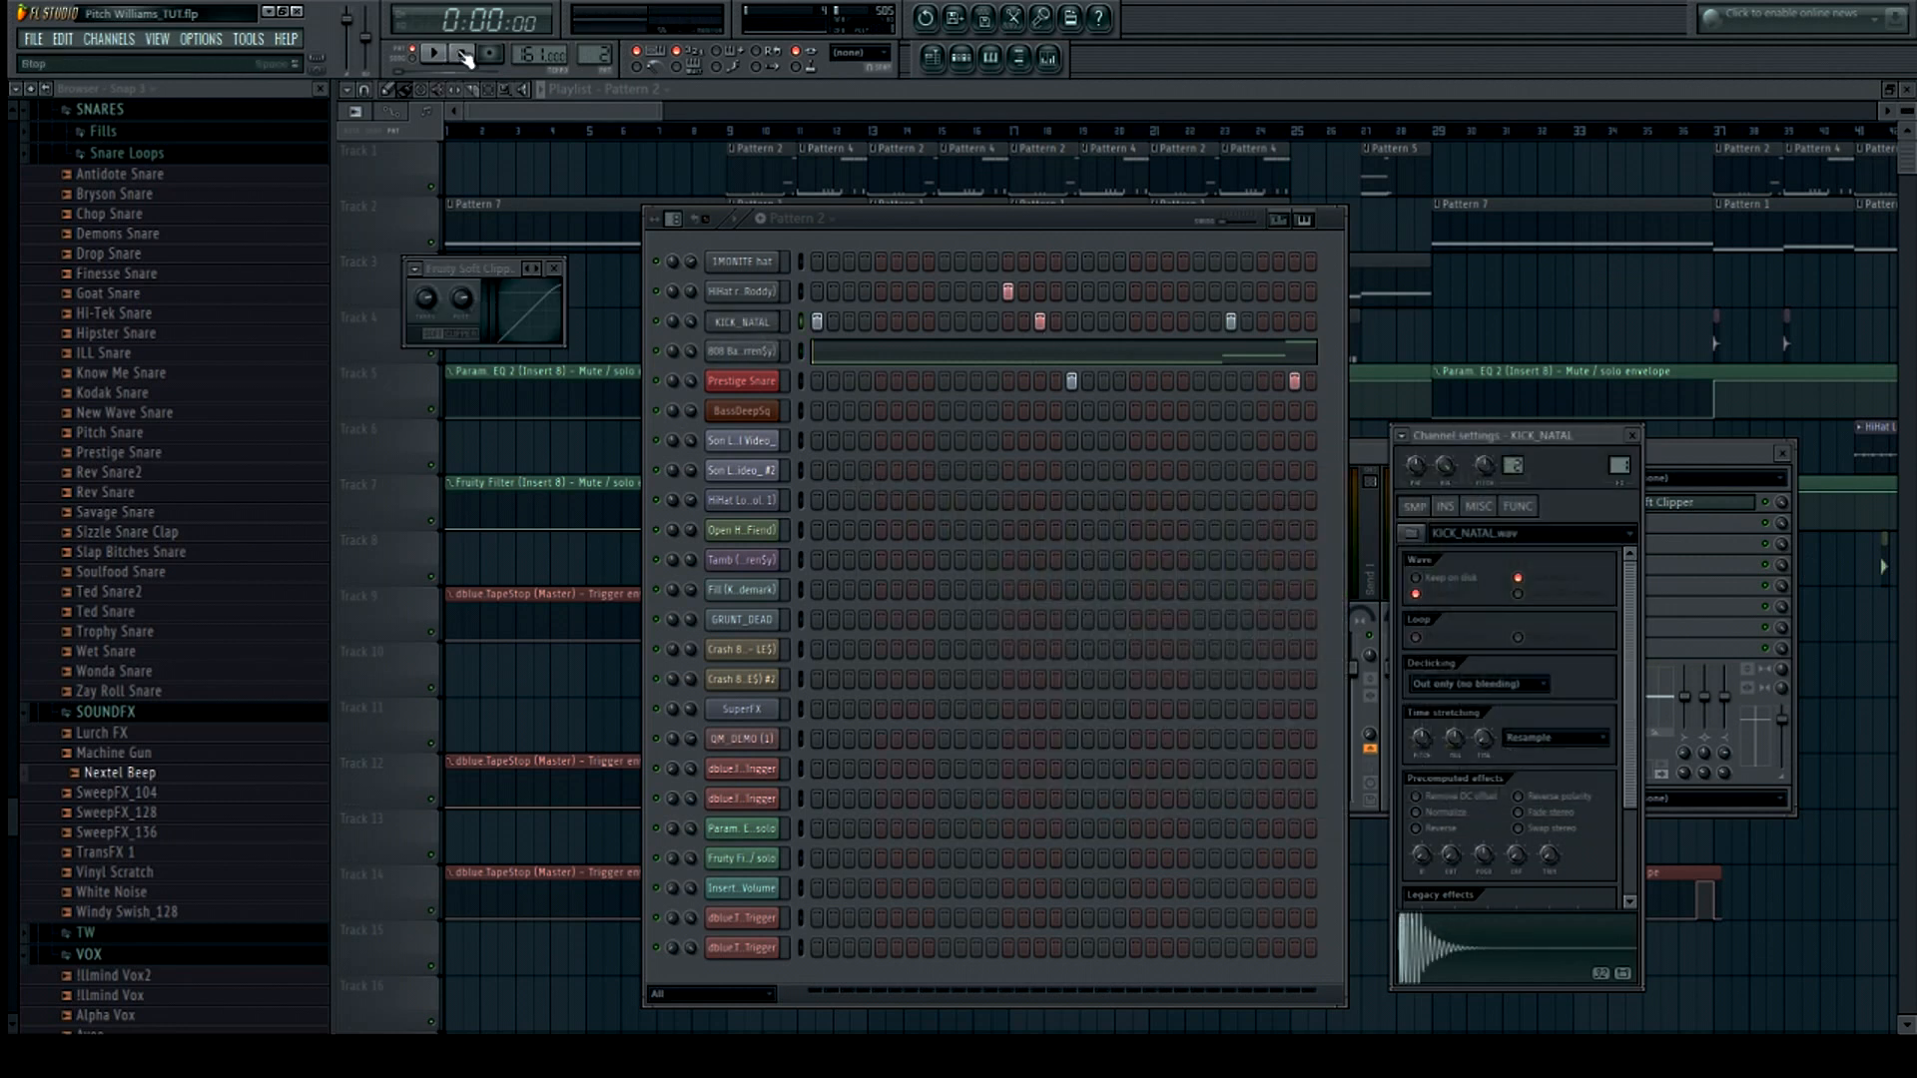
left_click(753, 348)
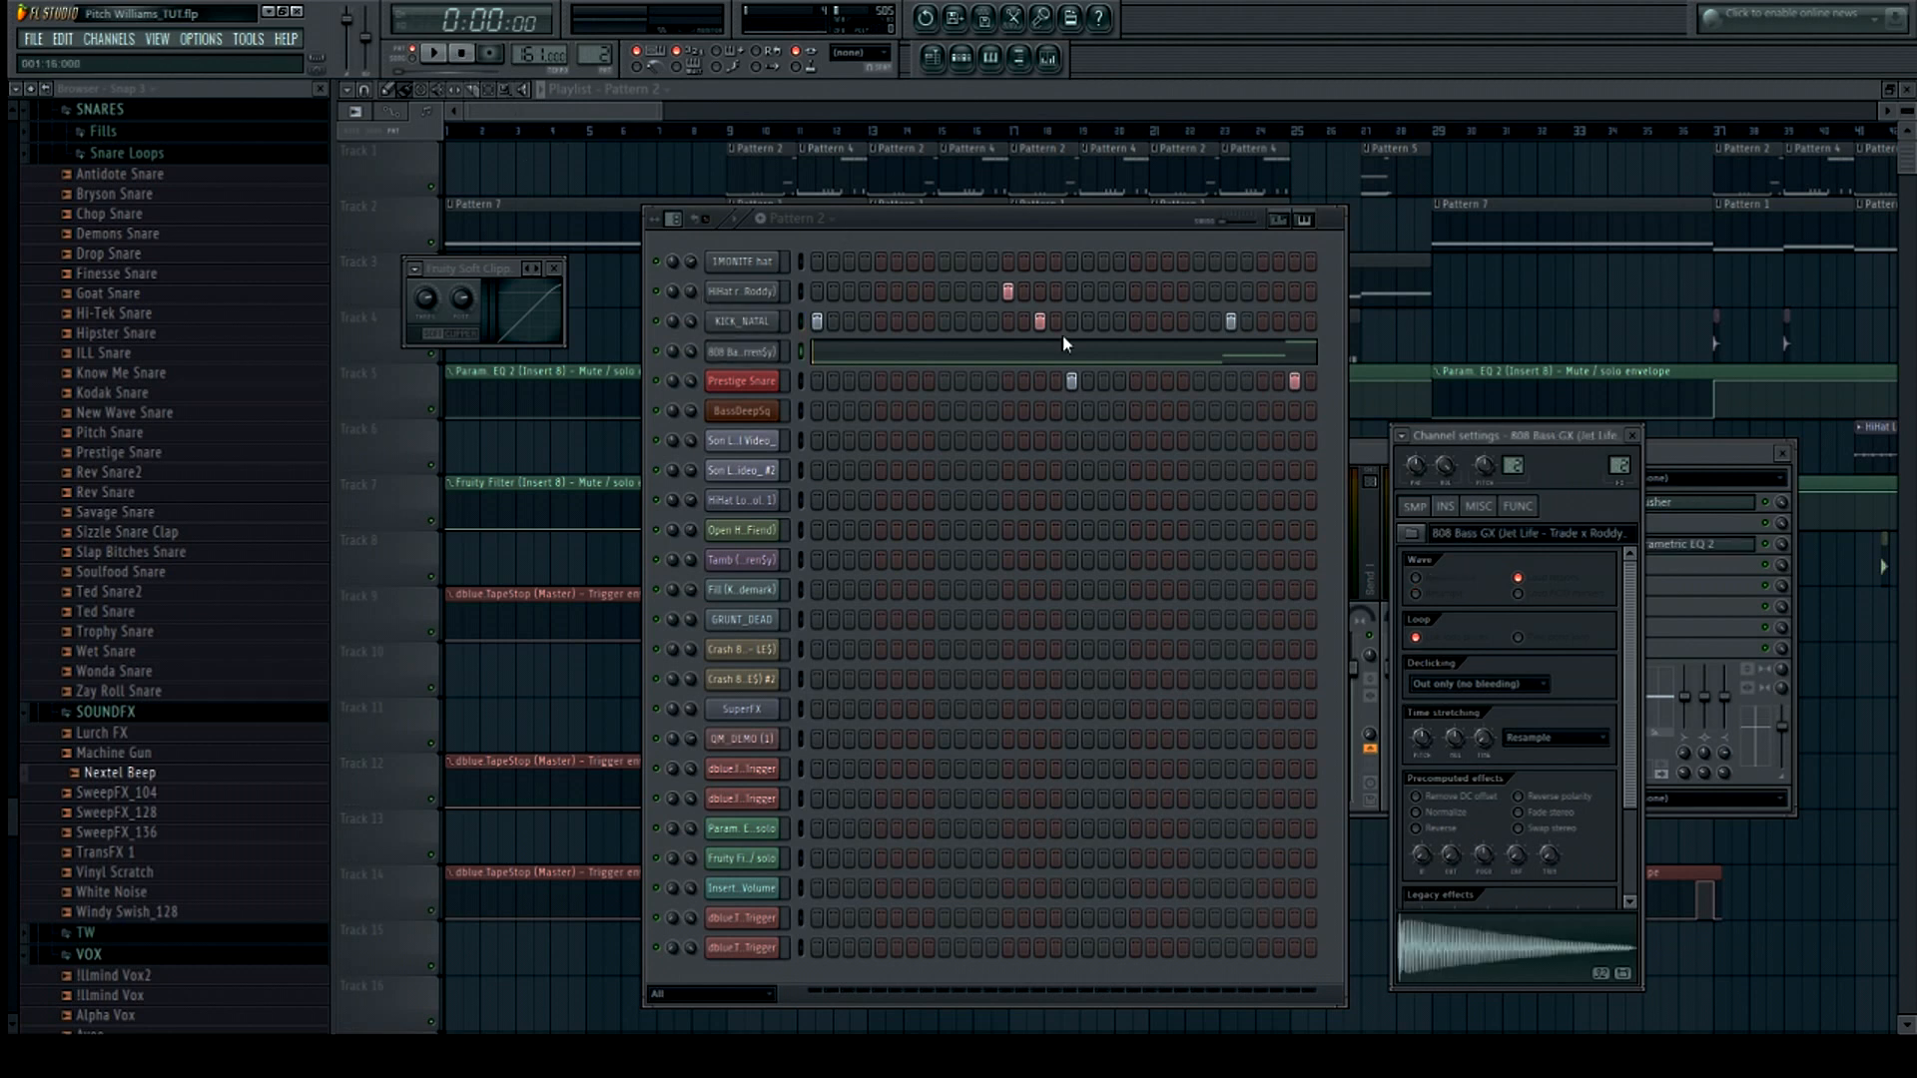
Show the mixer on Insert 2, open its CamelCrusher plugin, and play the pattern
key("F9")
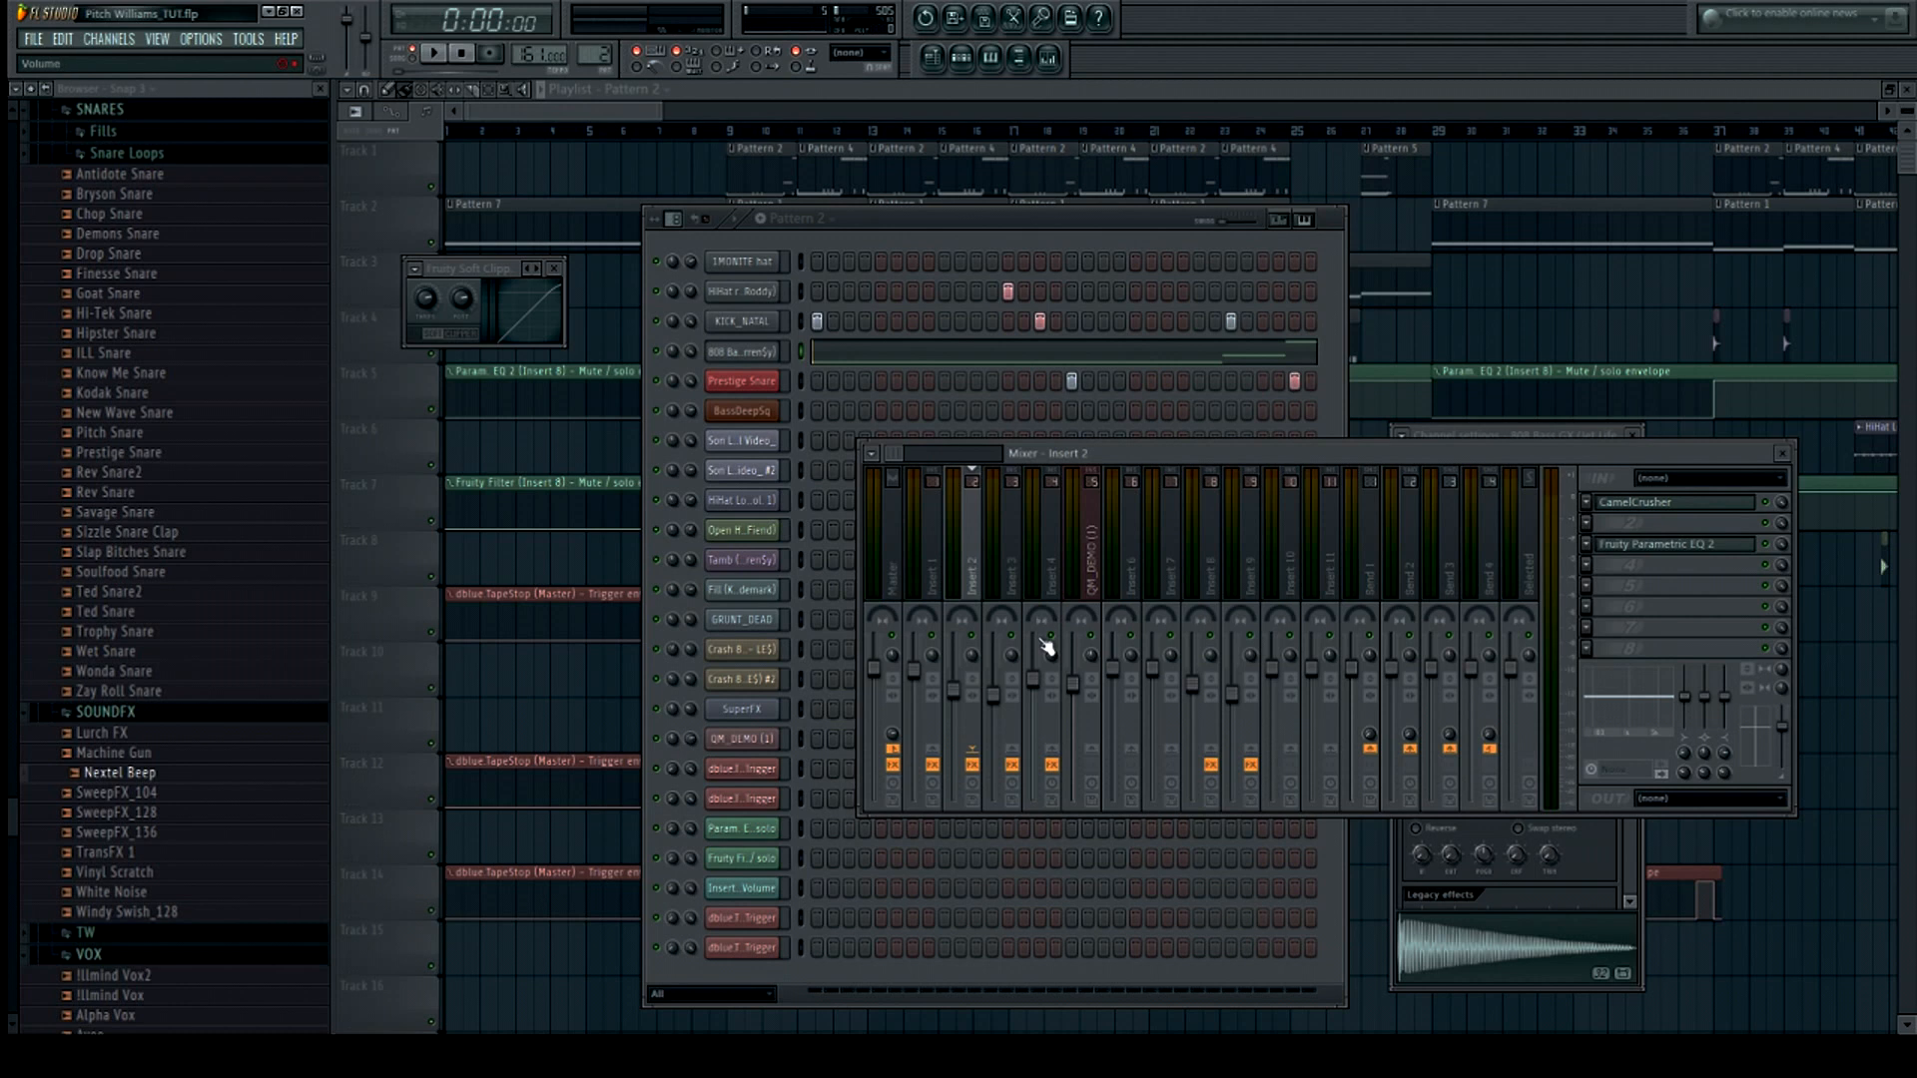
left_click(1735, 506)
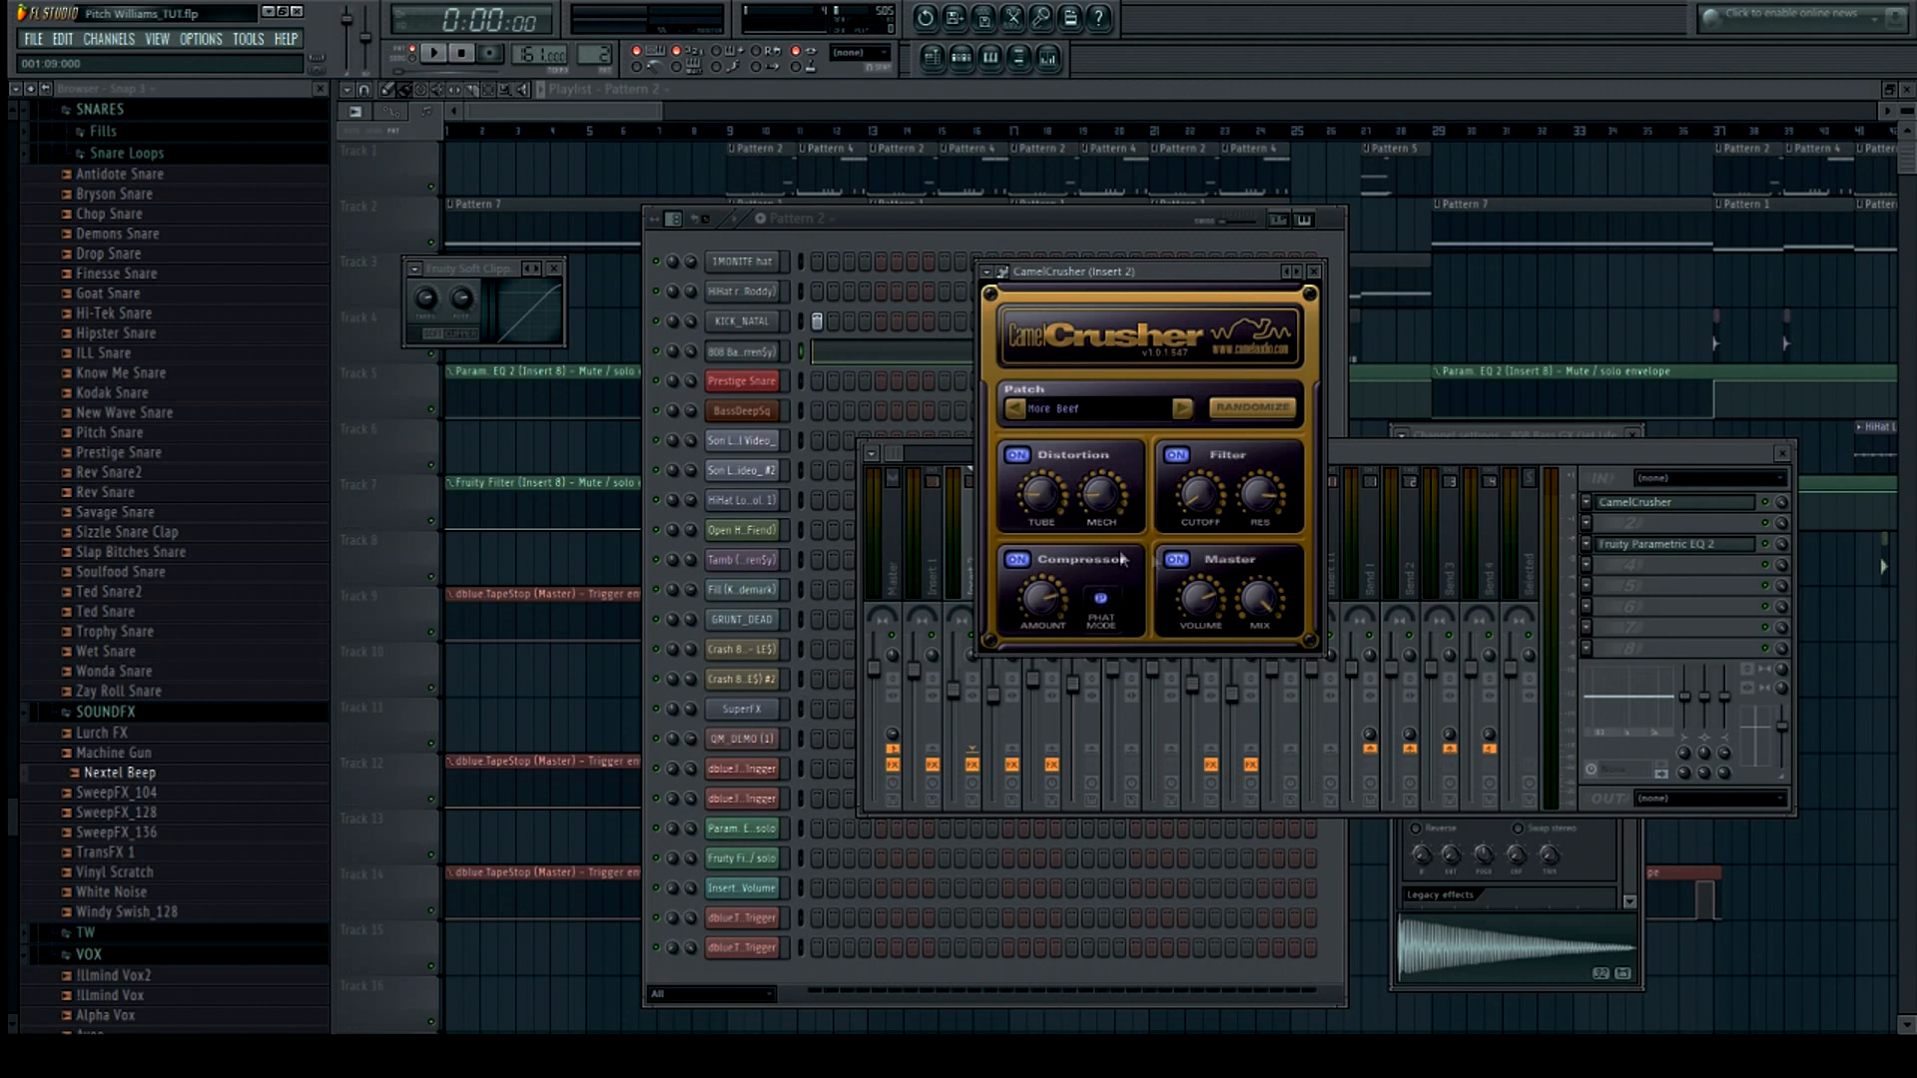
left_click(439, 60)
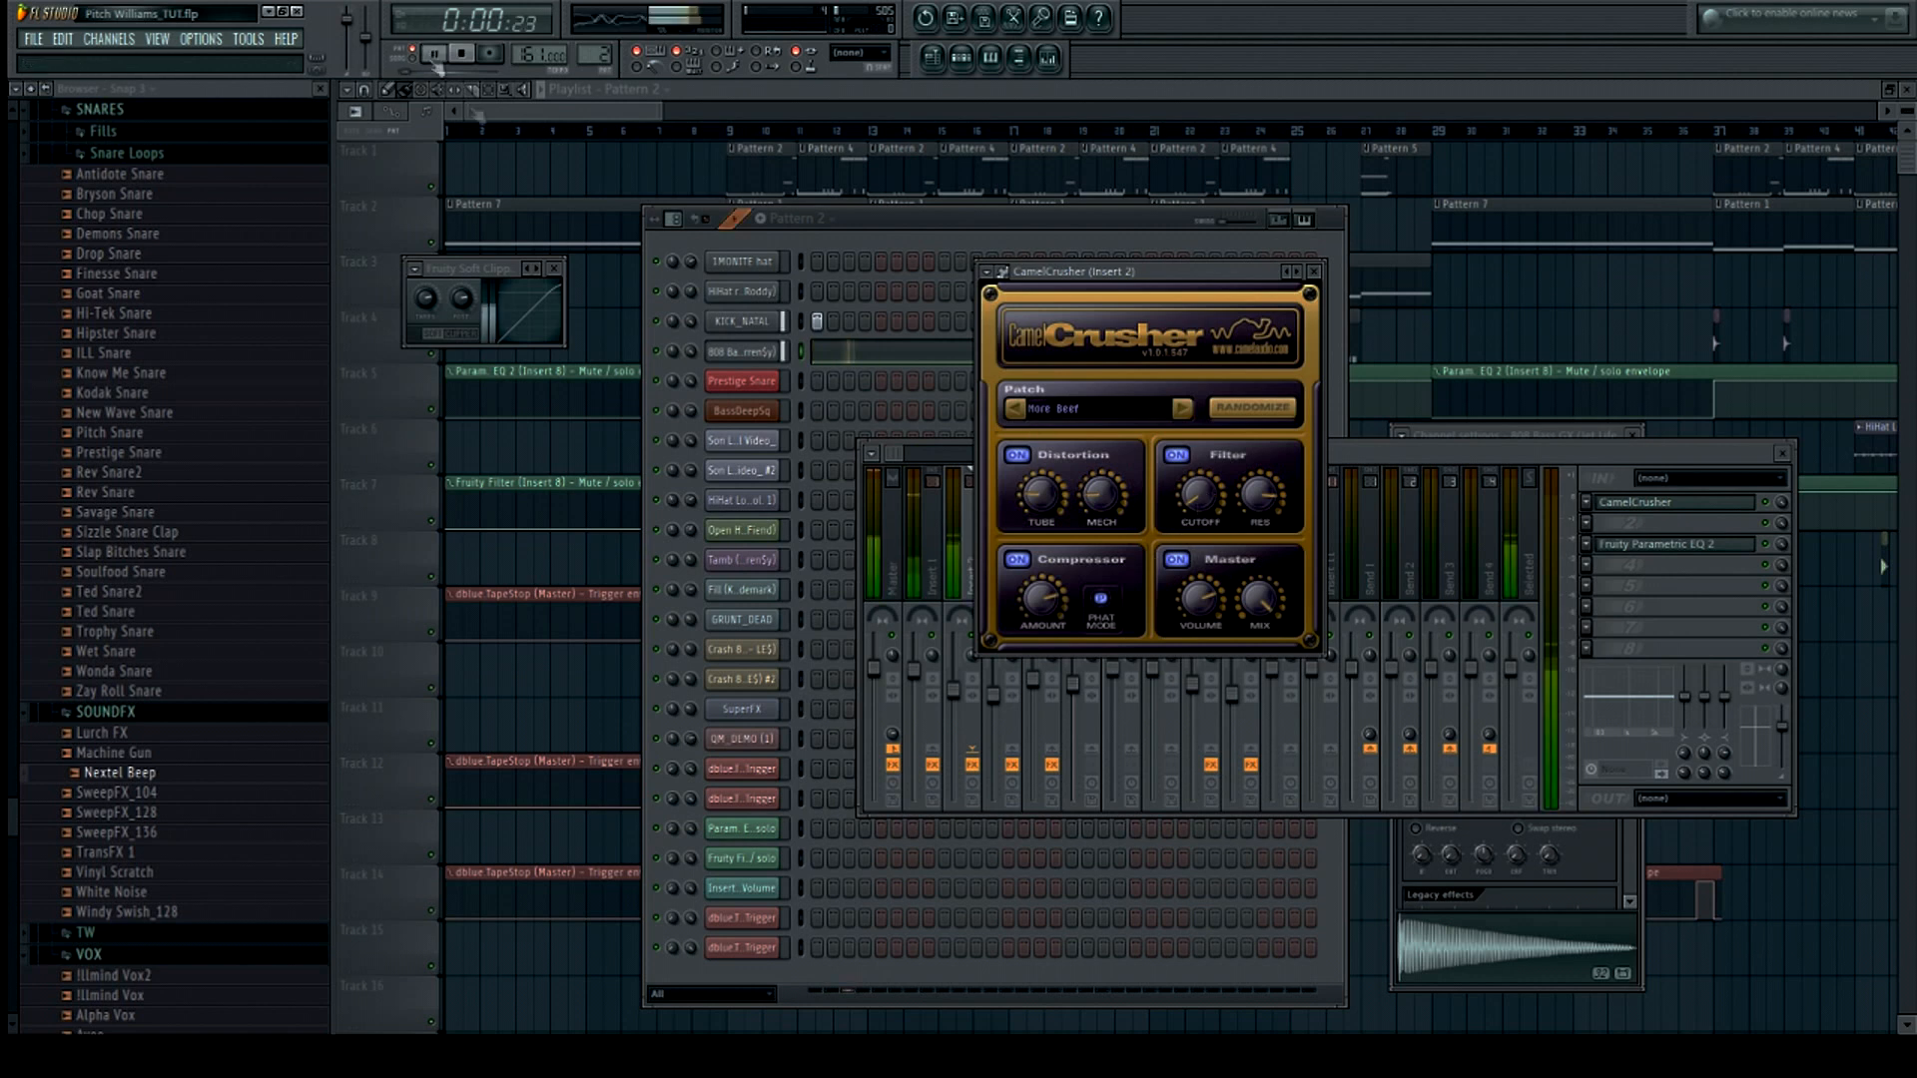
Open the 808 Bass piano roll and Insert 2's Fruity Parametric EQ 2, auditioning the pattern with it
left_click(885, 355)
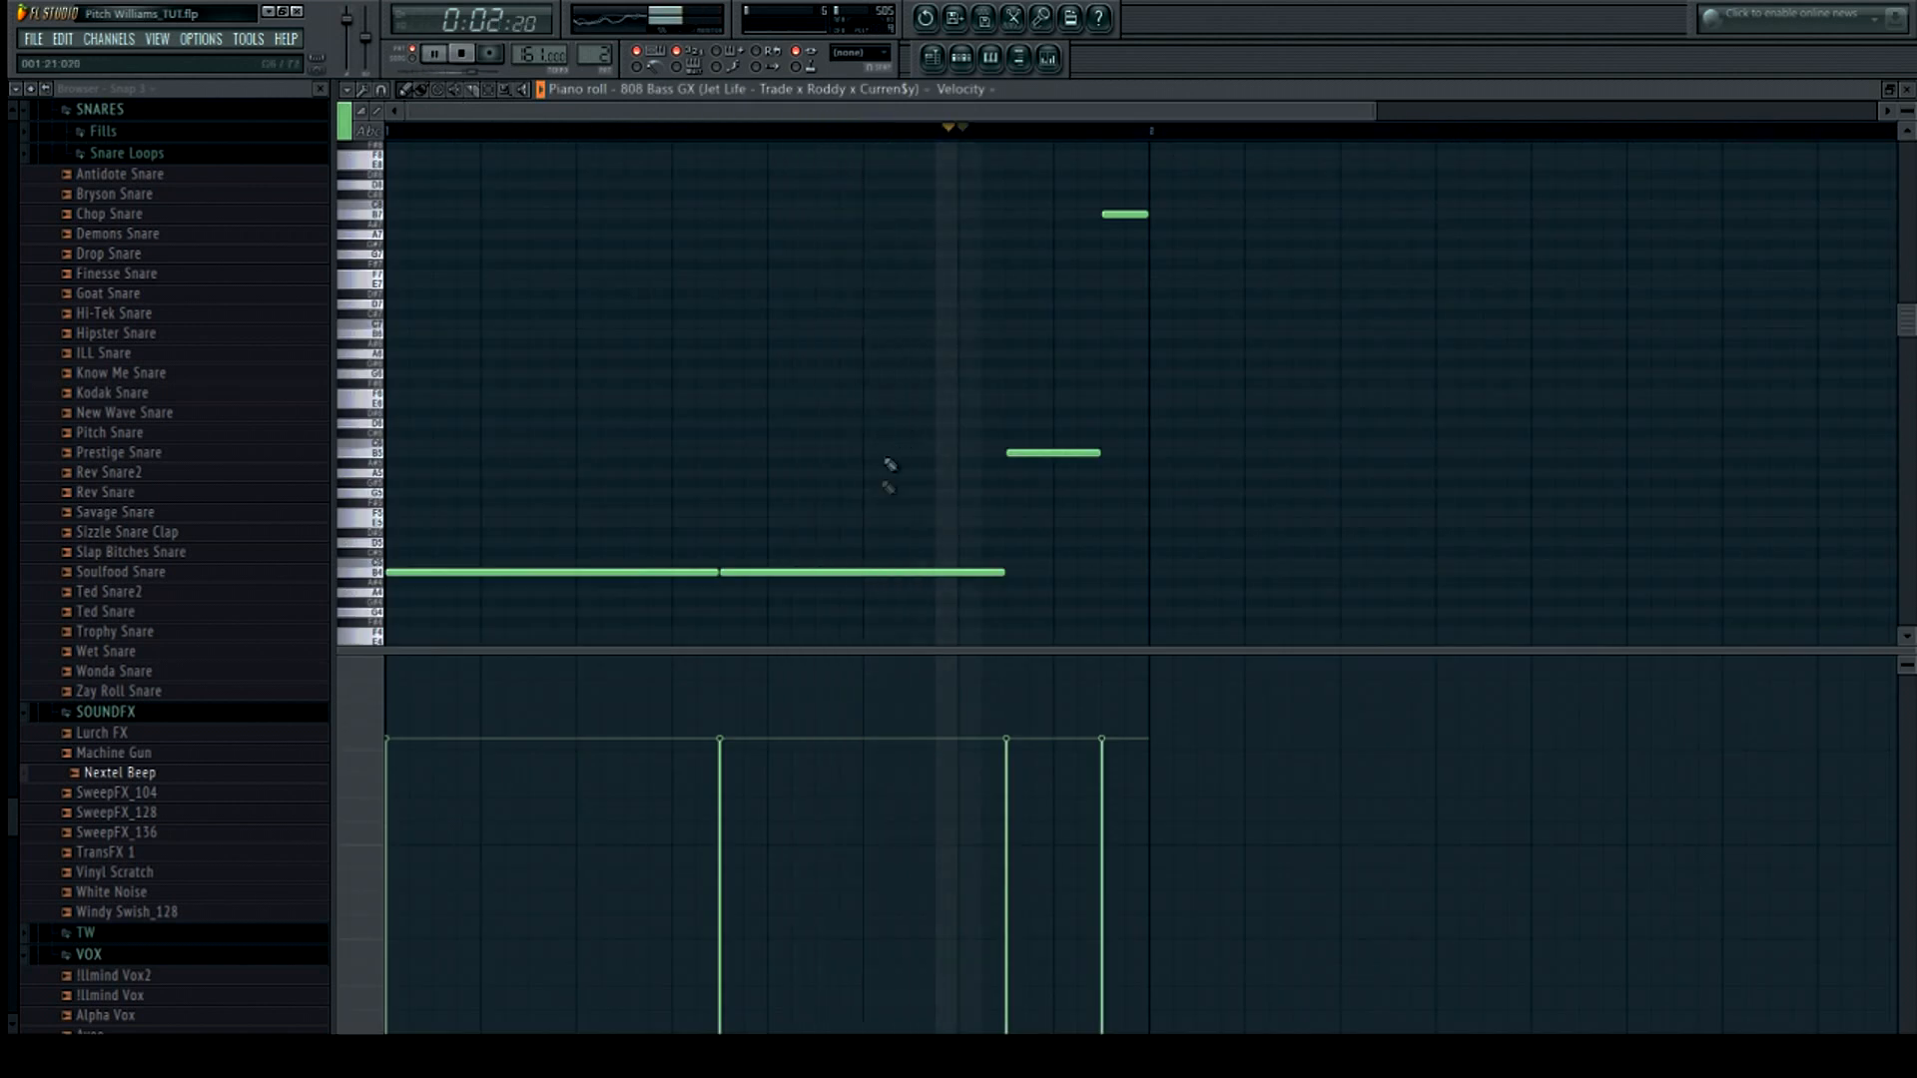
left_click(1054, 58)
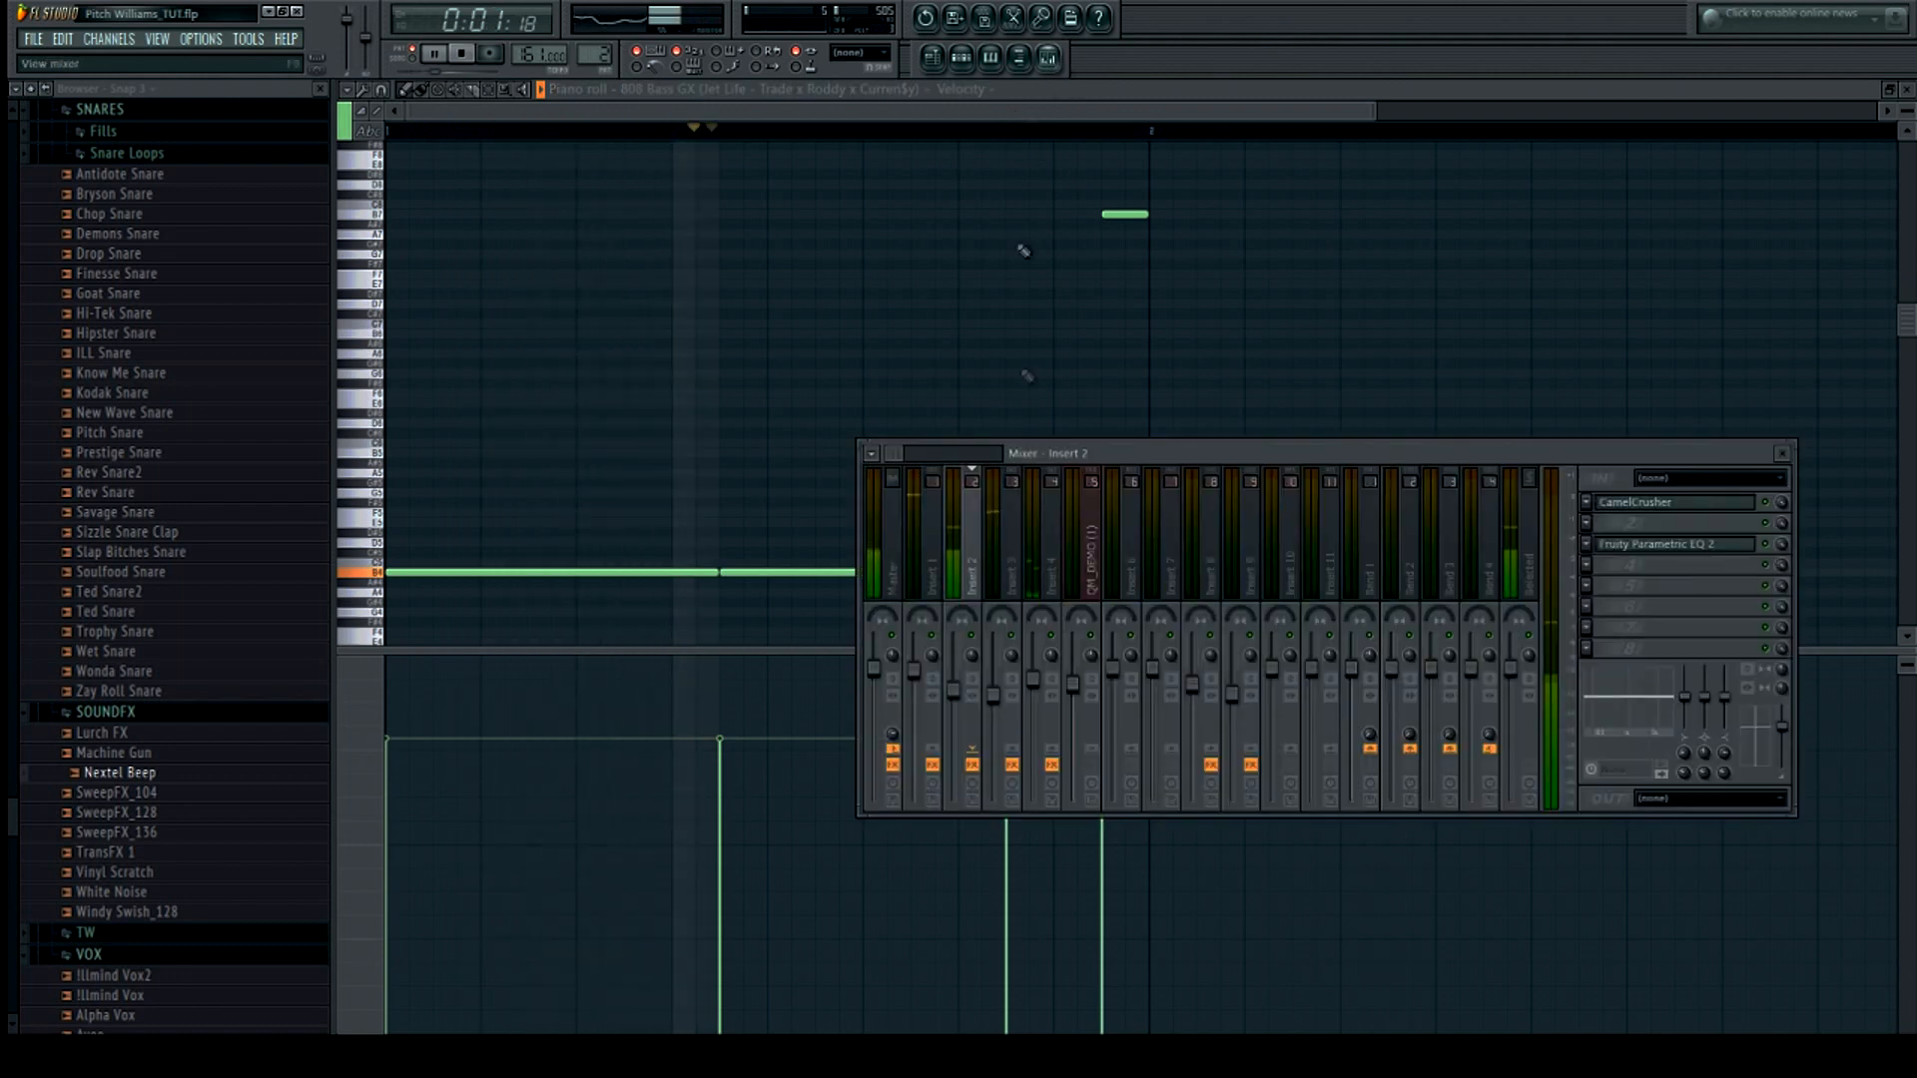
left_click(1642, 546)
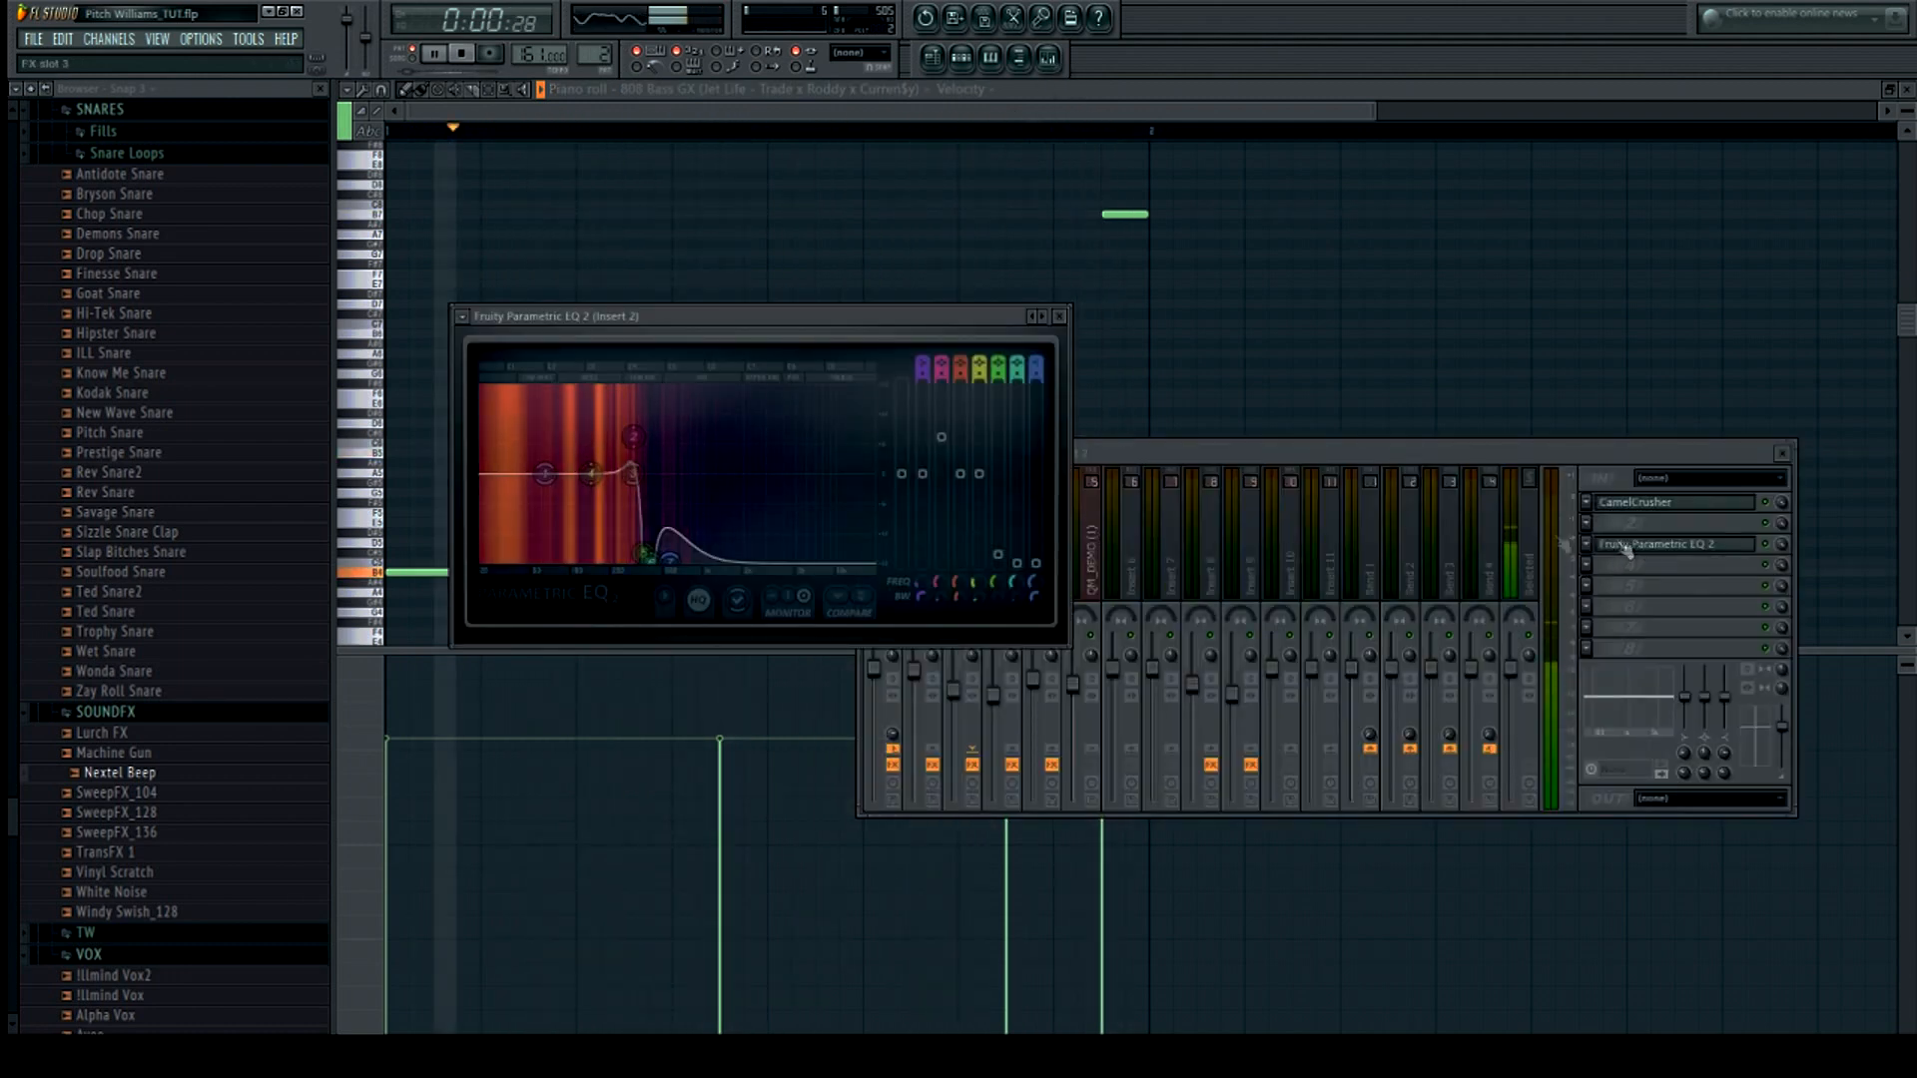
left_click(463, 59)
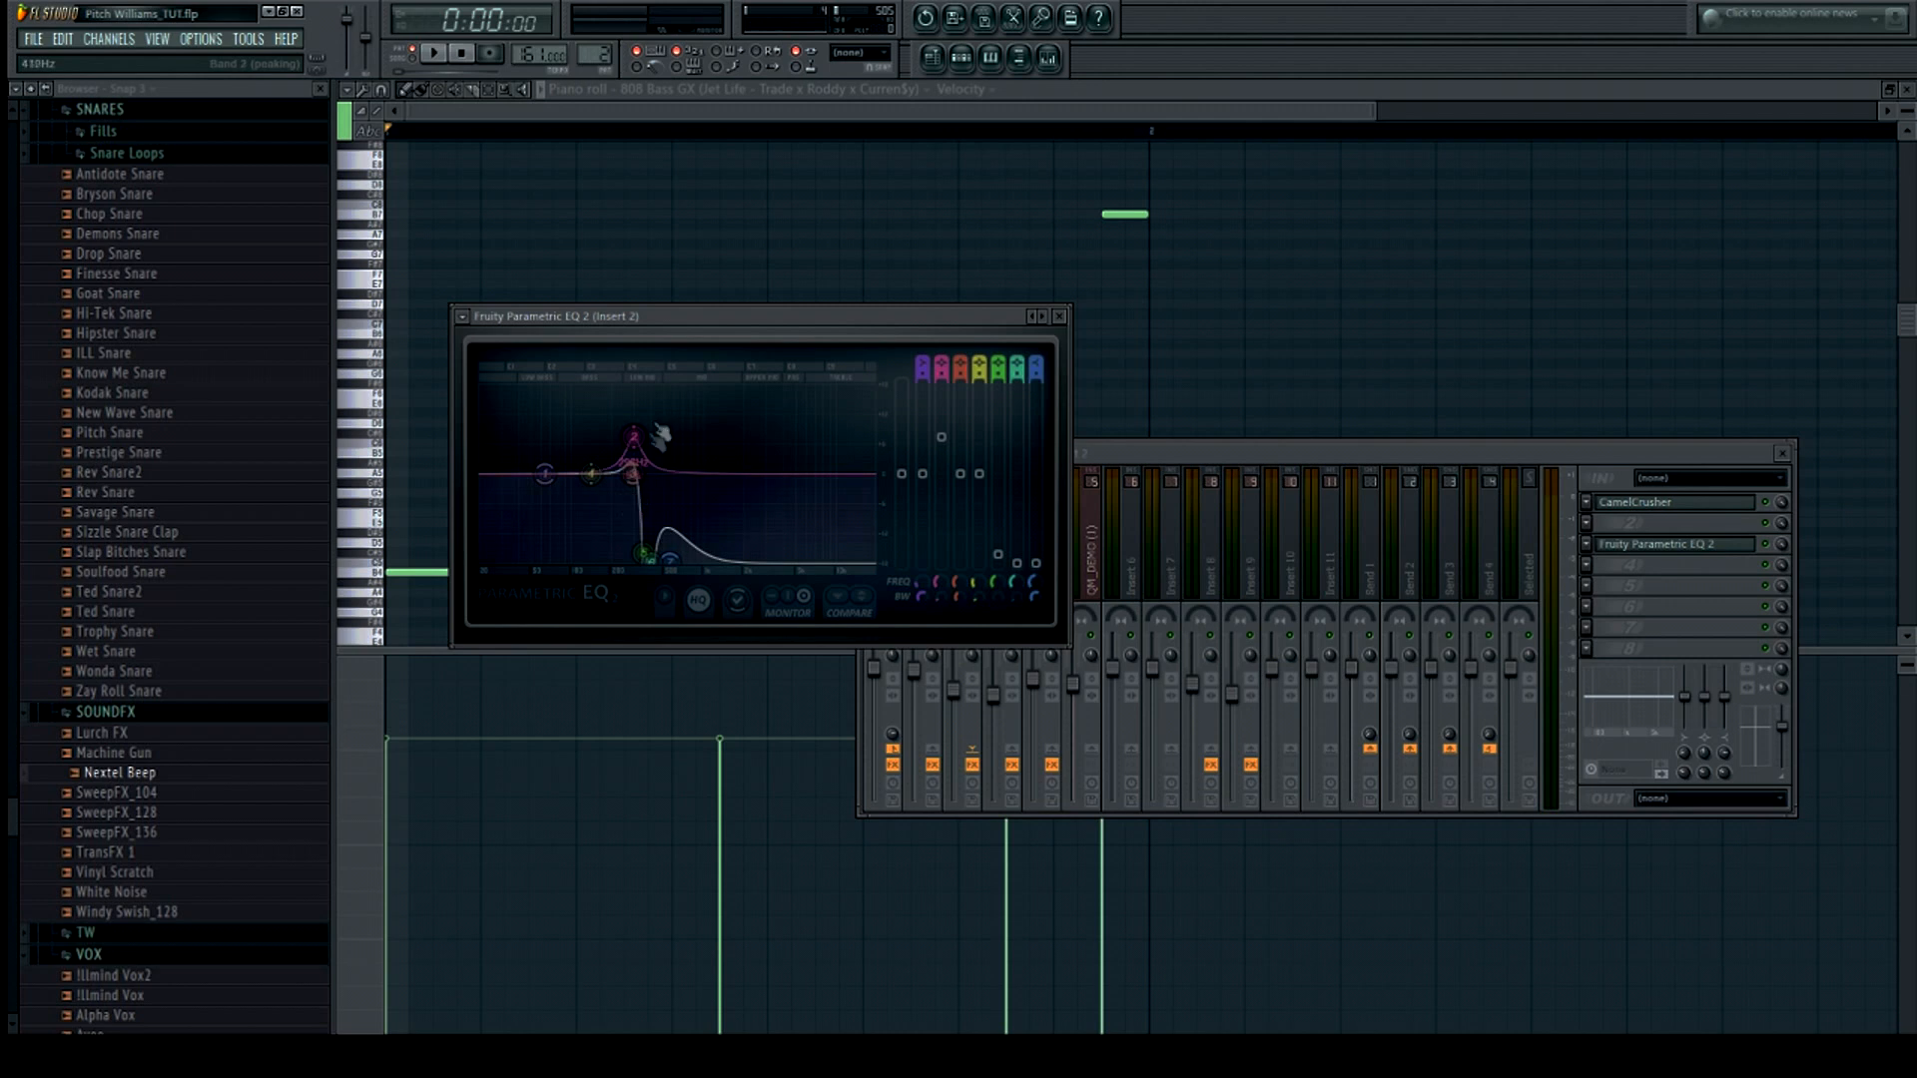
key("space")
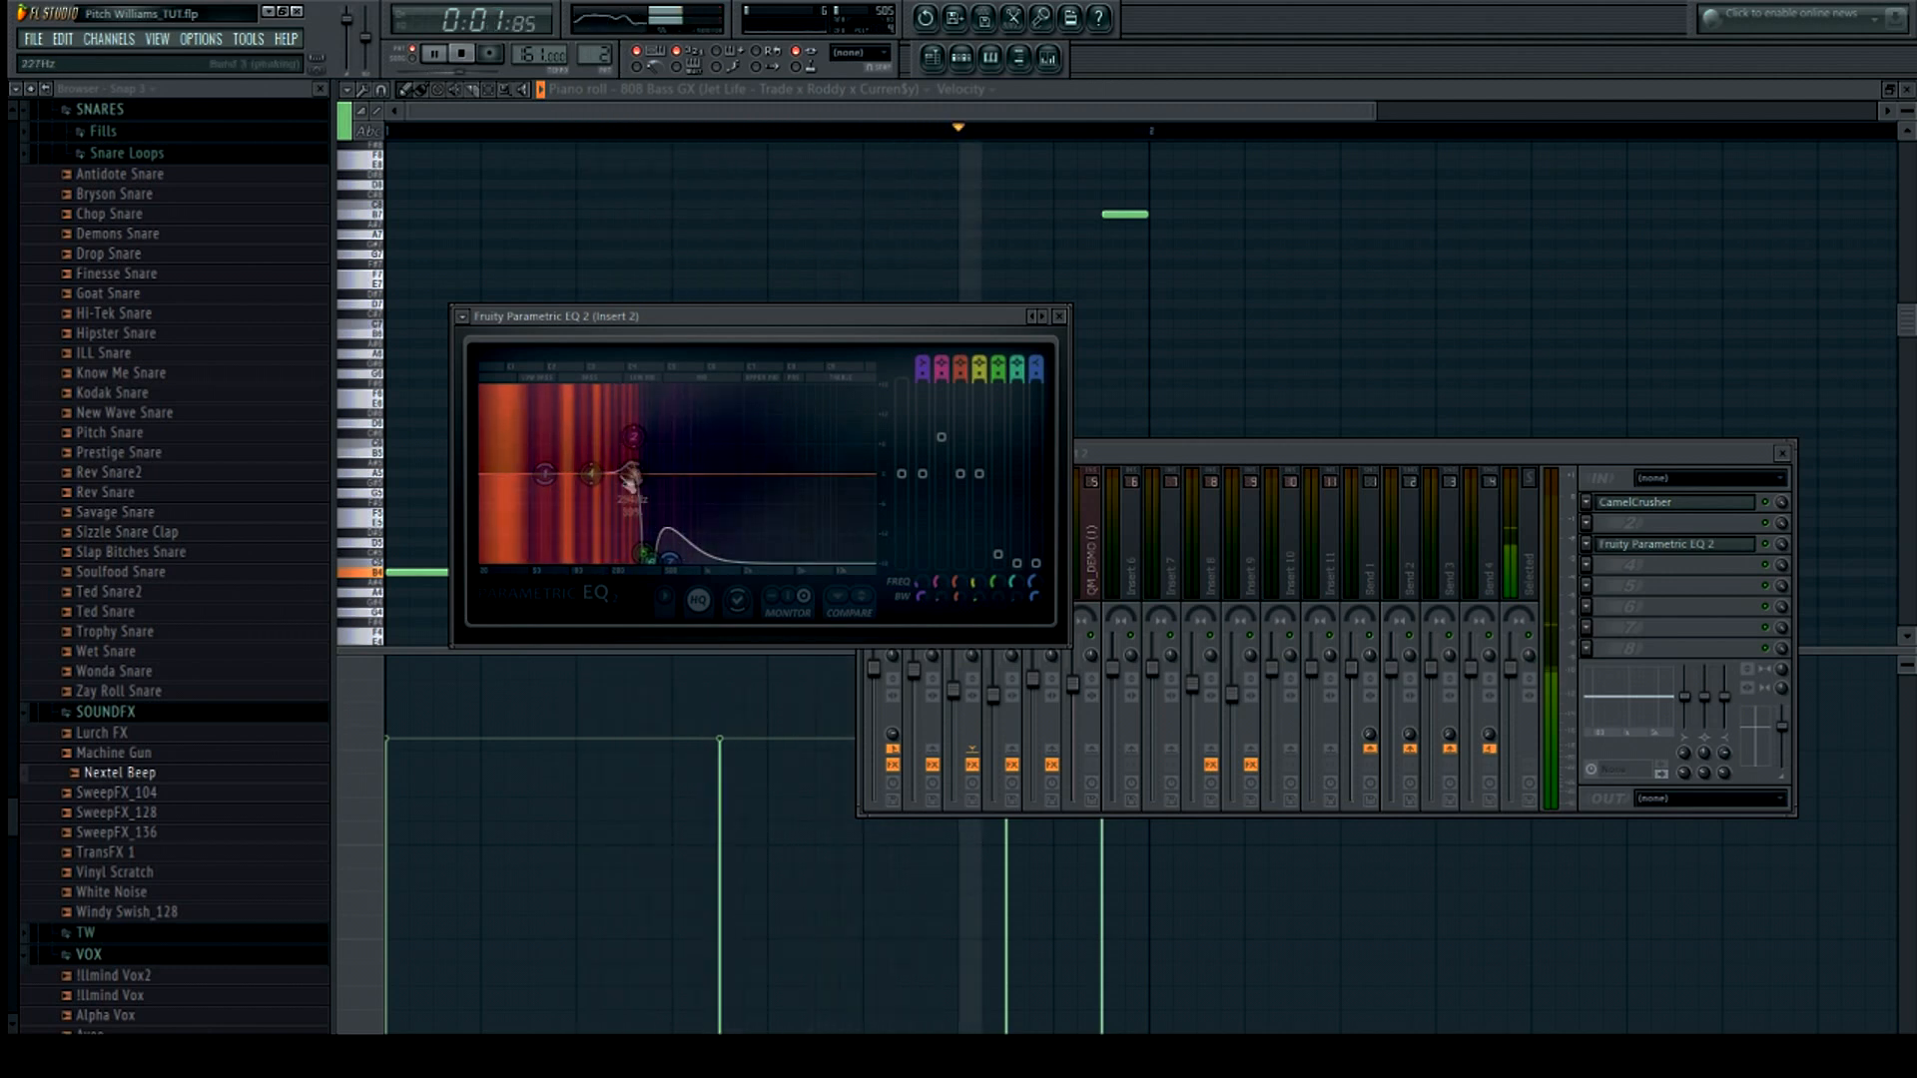
key("space")
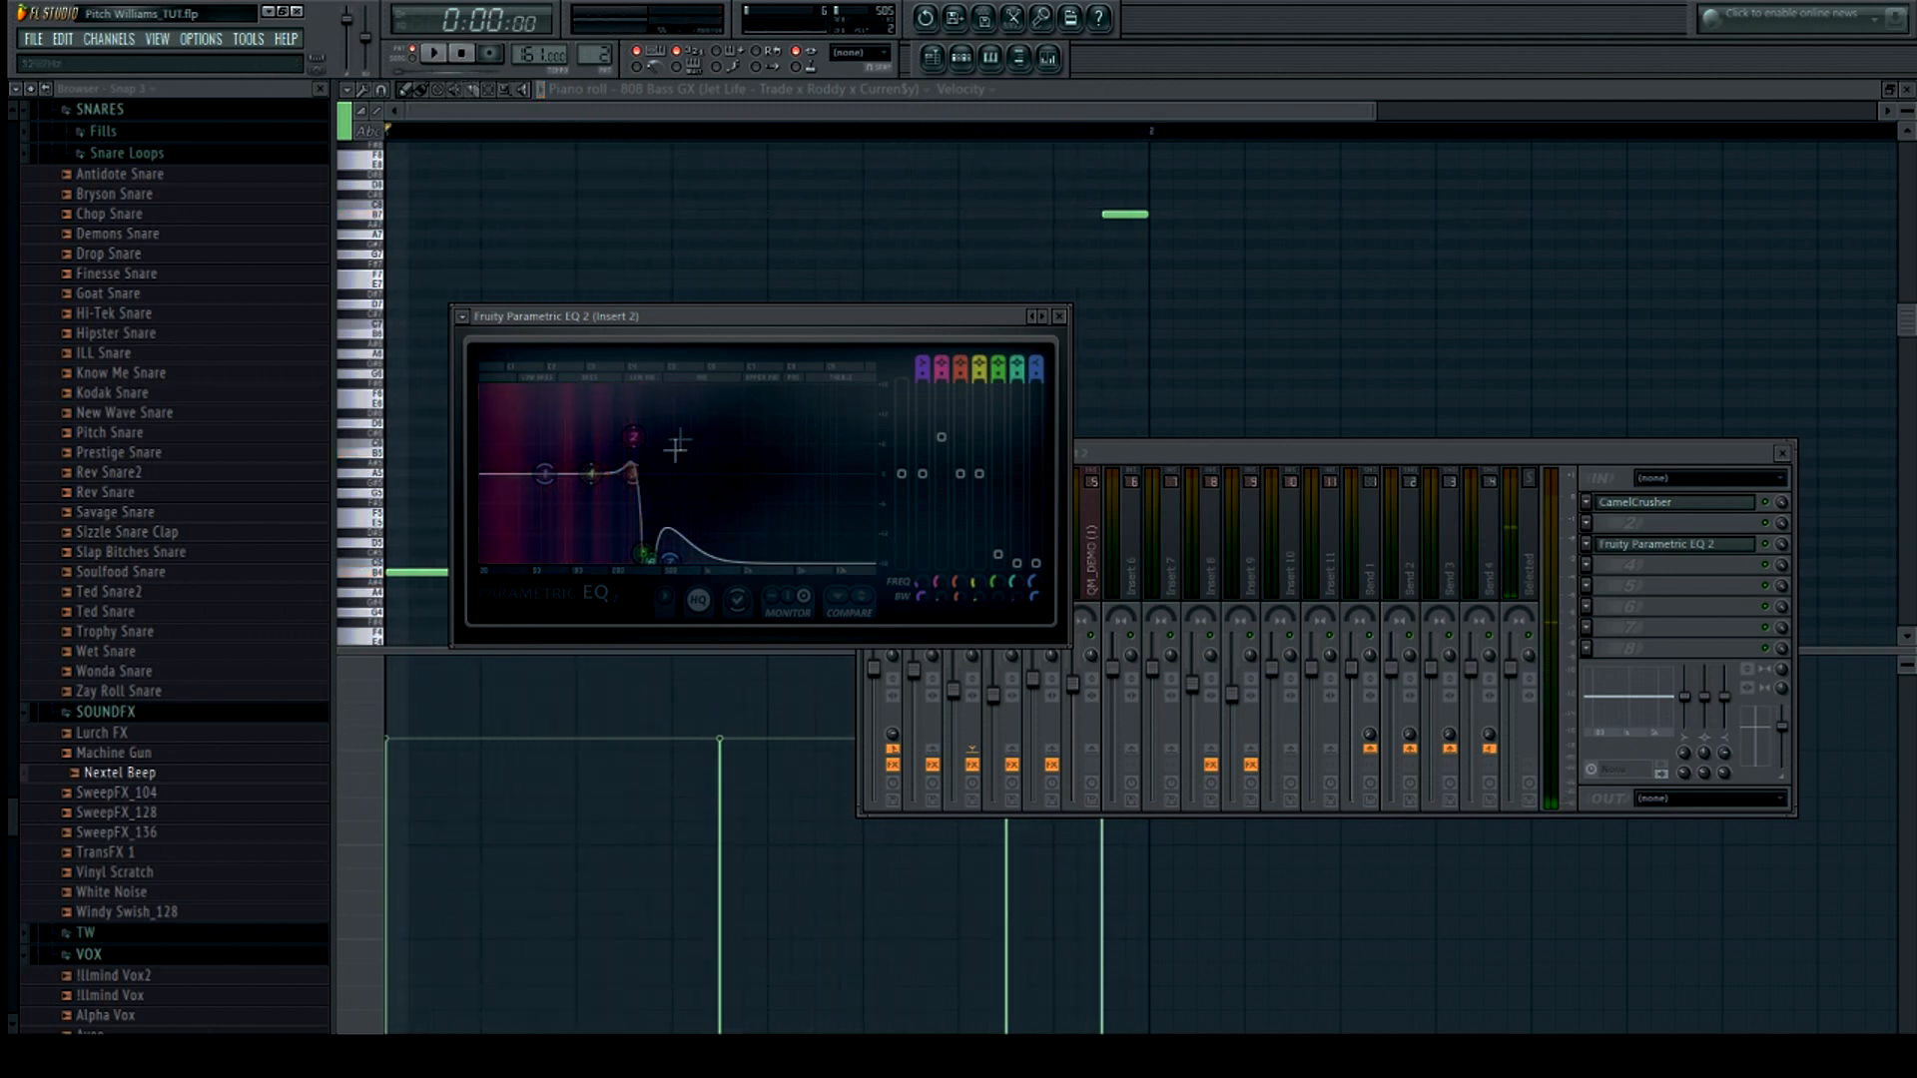
Select mixer Insert 3 and inspect its Fruity Parametric EQ 2 and Fruity Reverb 2 plugins
left_click(1459, 447)
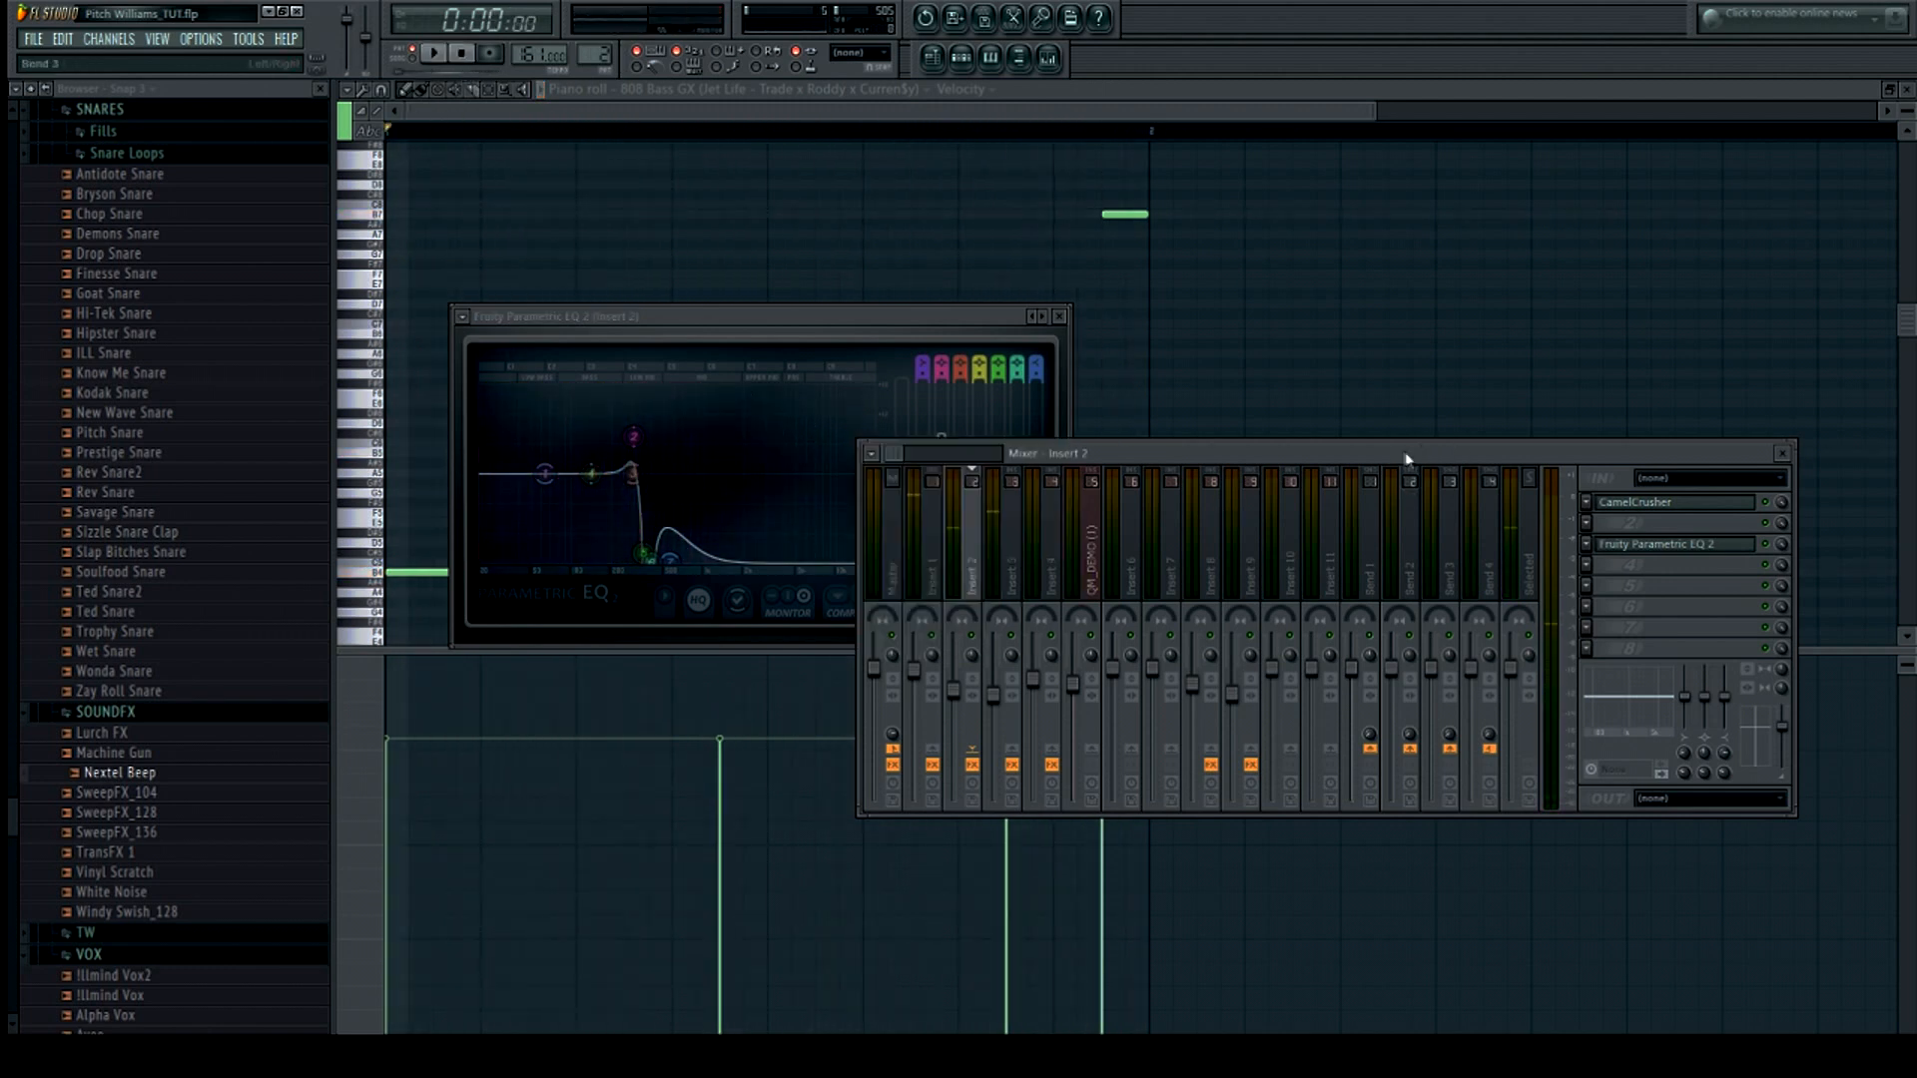
left_click(1018, 556)
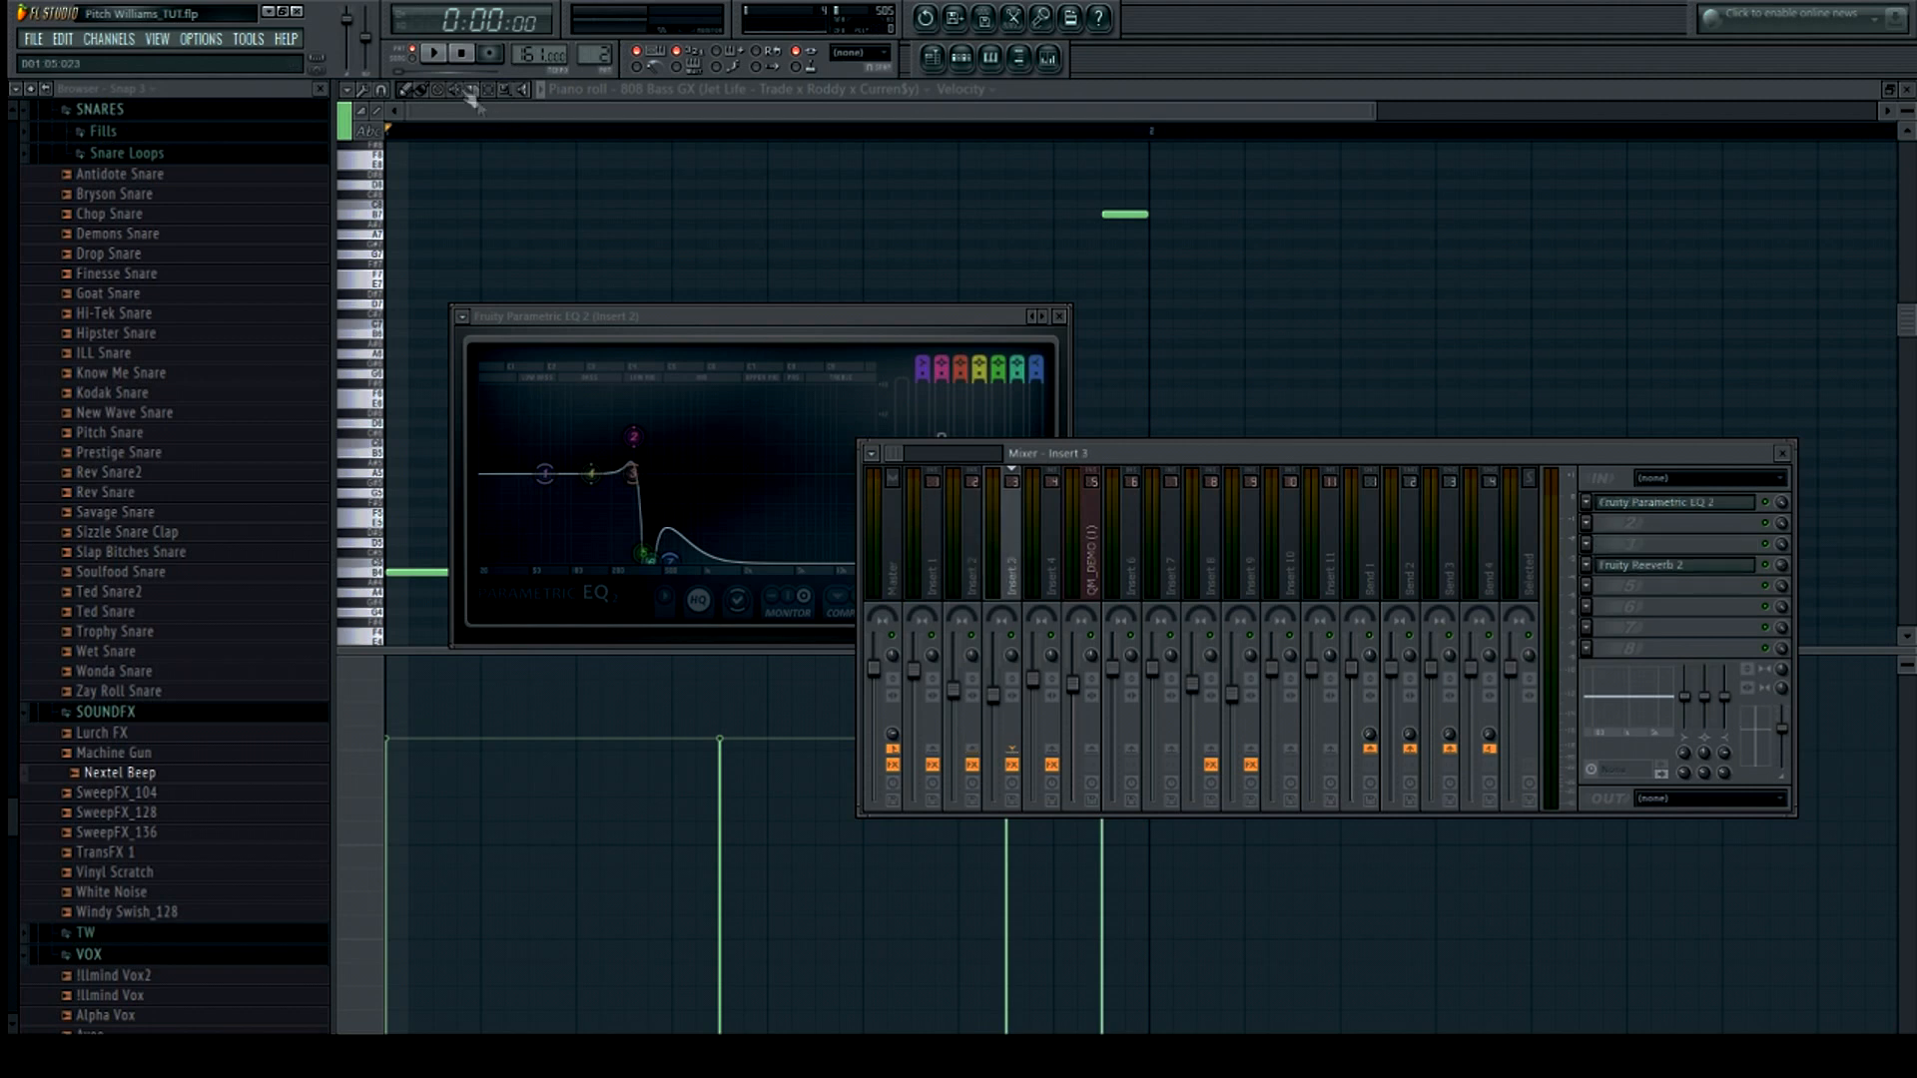
left_click(1702, 509)
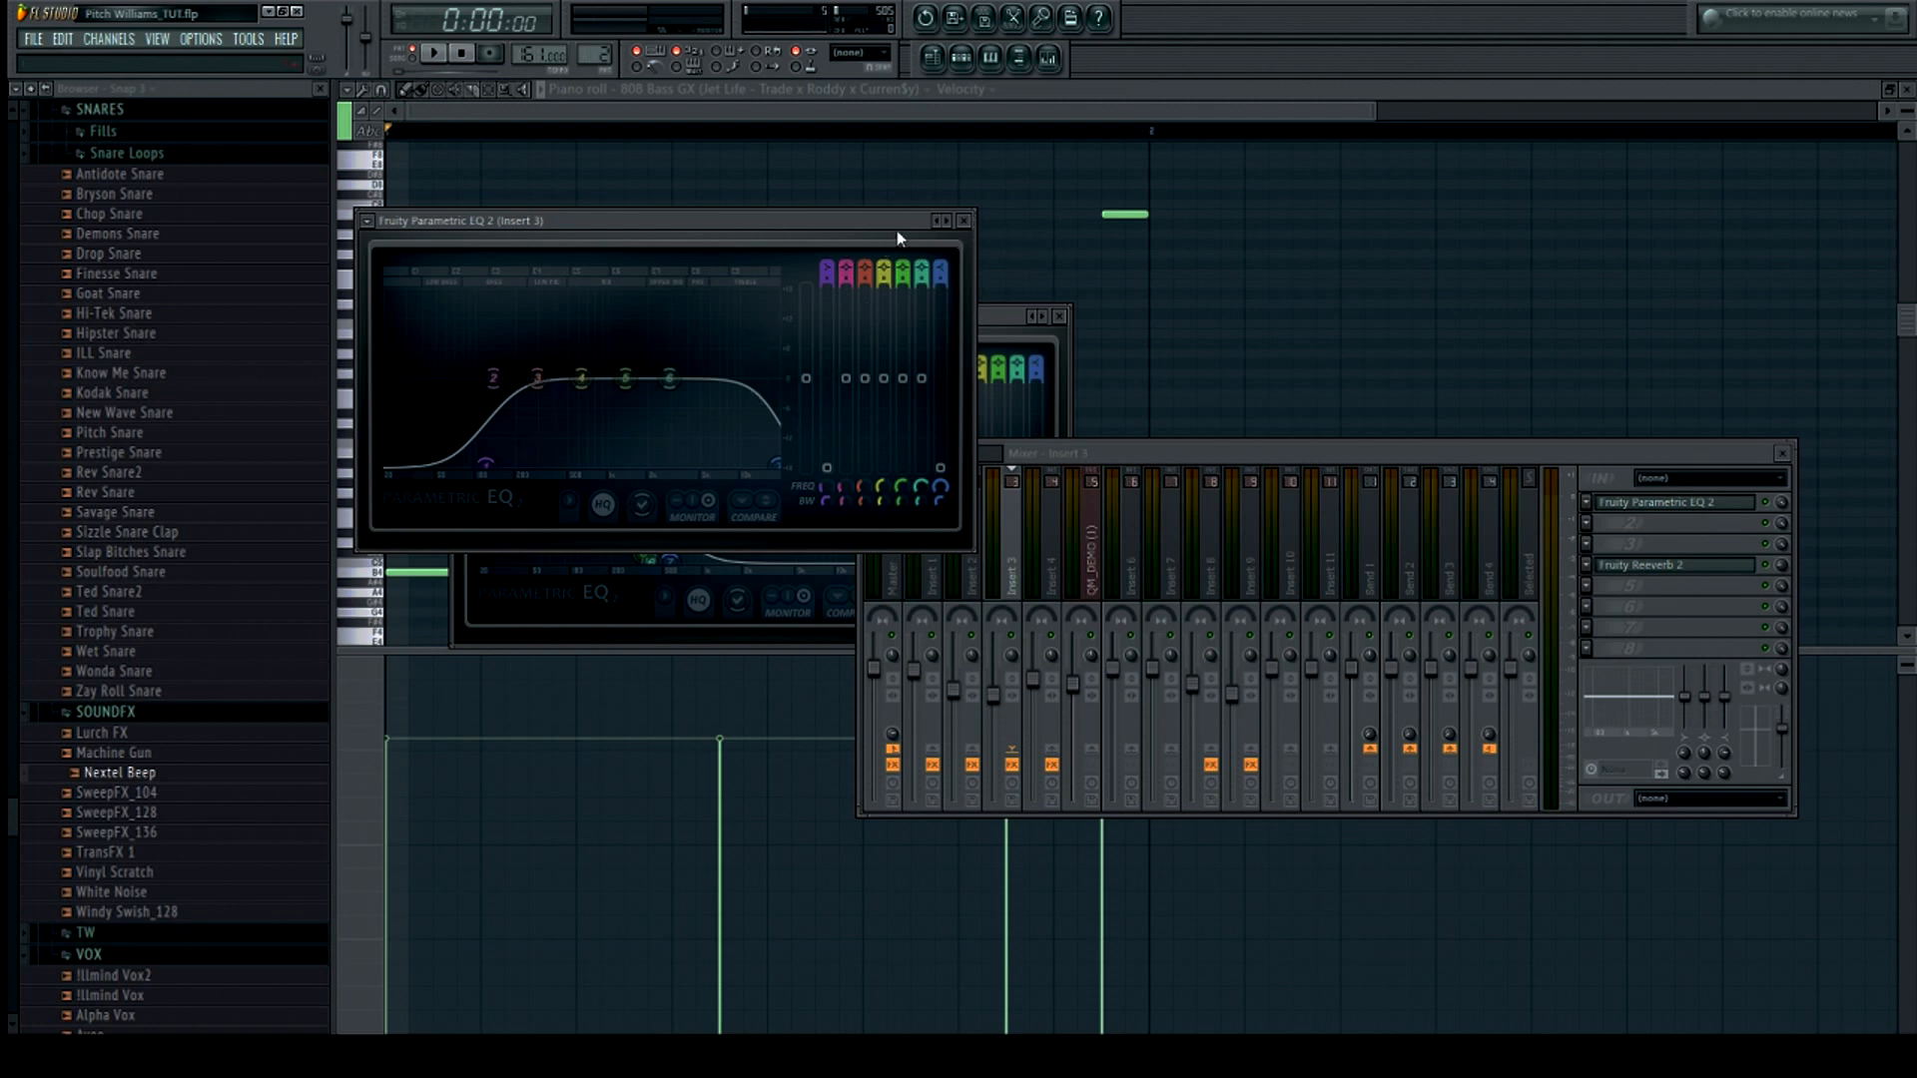
left_click(964, 221)
left_click(1628, 567)
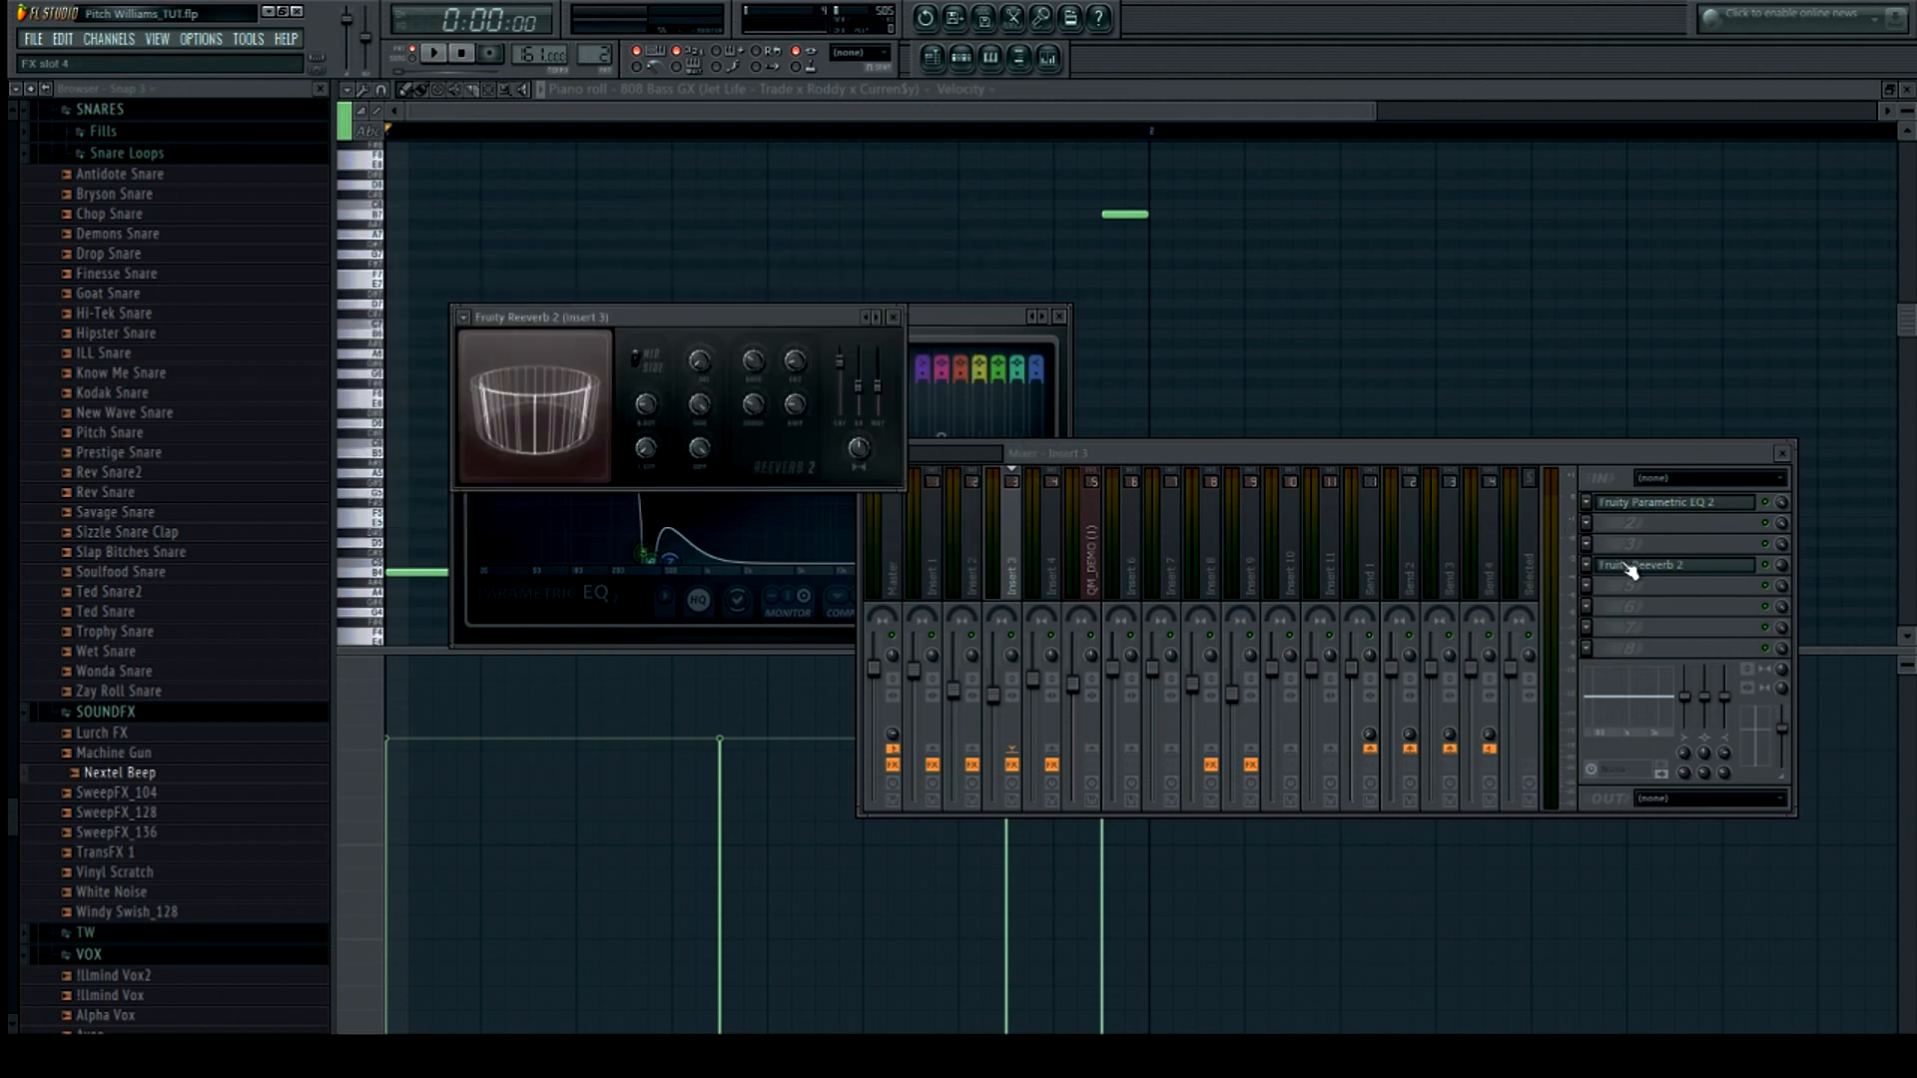
Close the plugin windows, reopen the step sequencer, and open the HiHat reverse channel settings
left_click(711, 111)
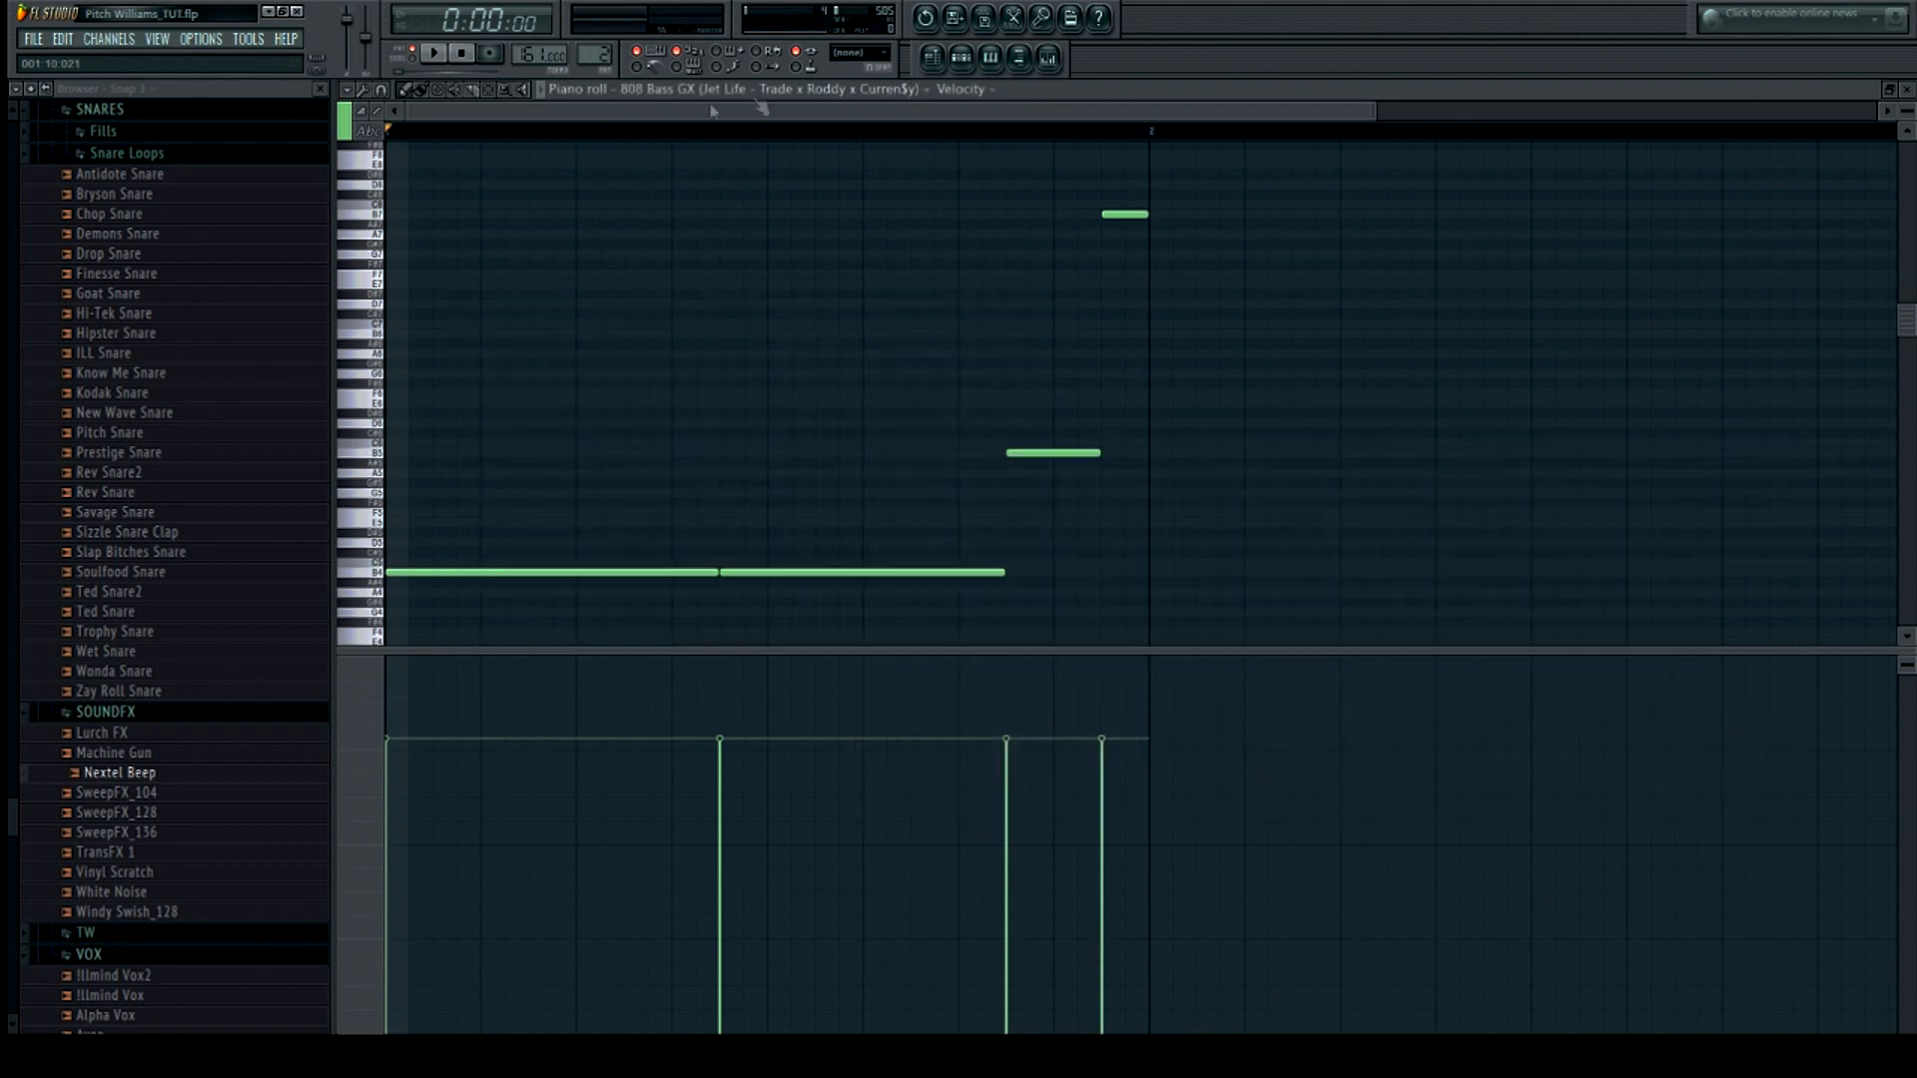
left_click(960, 58)
left_click(747, 293)
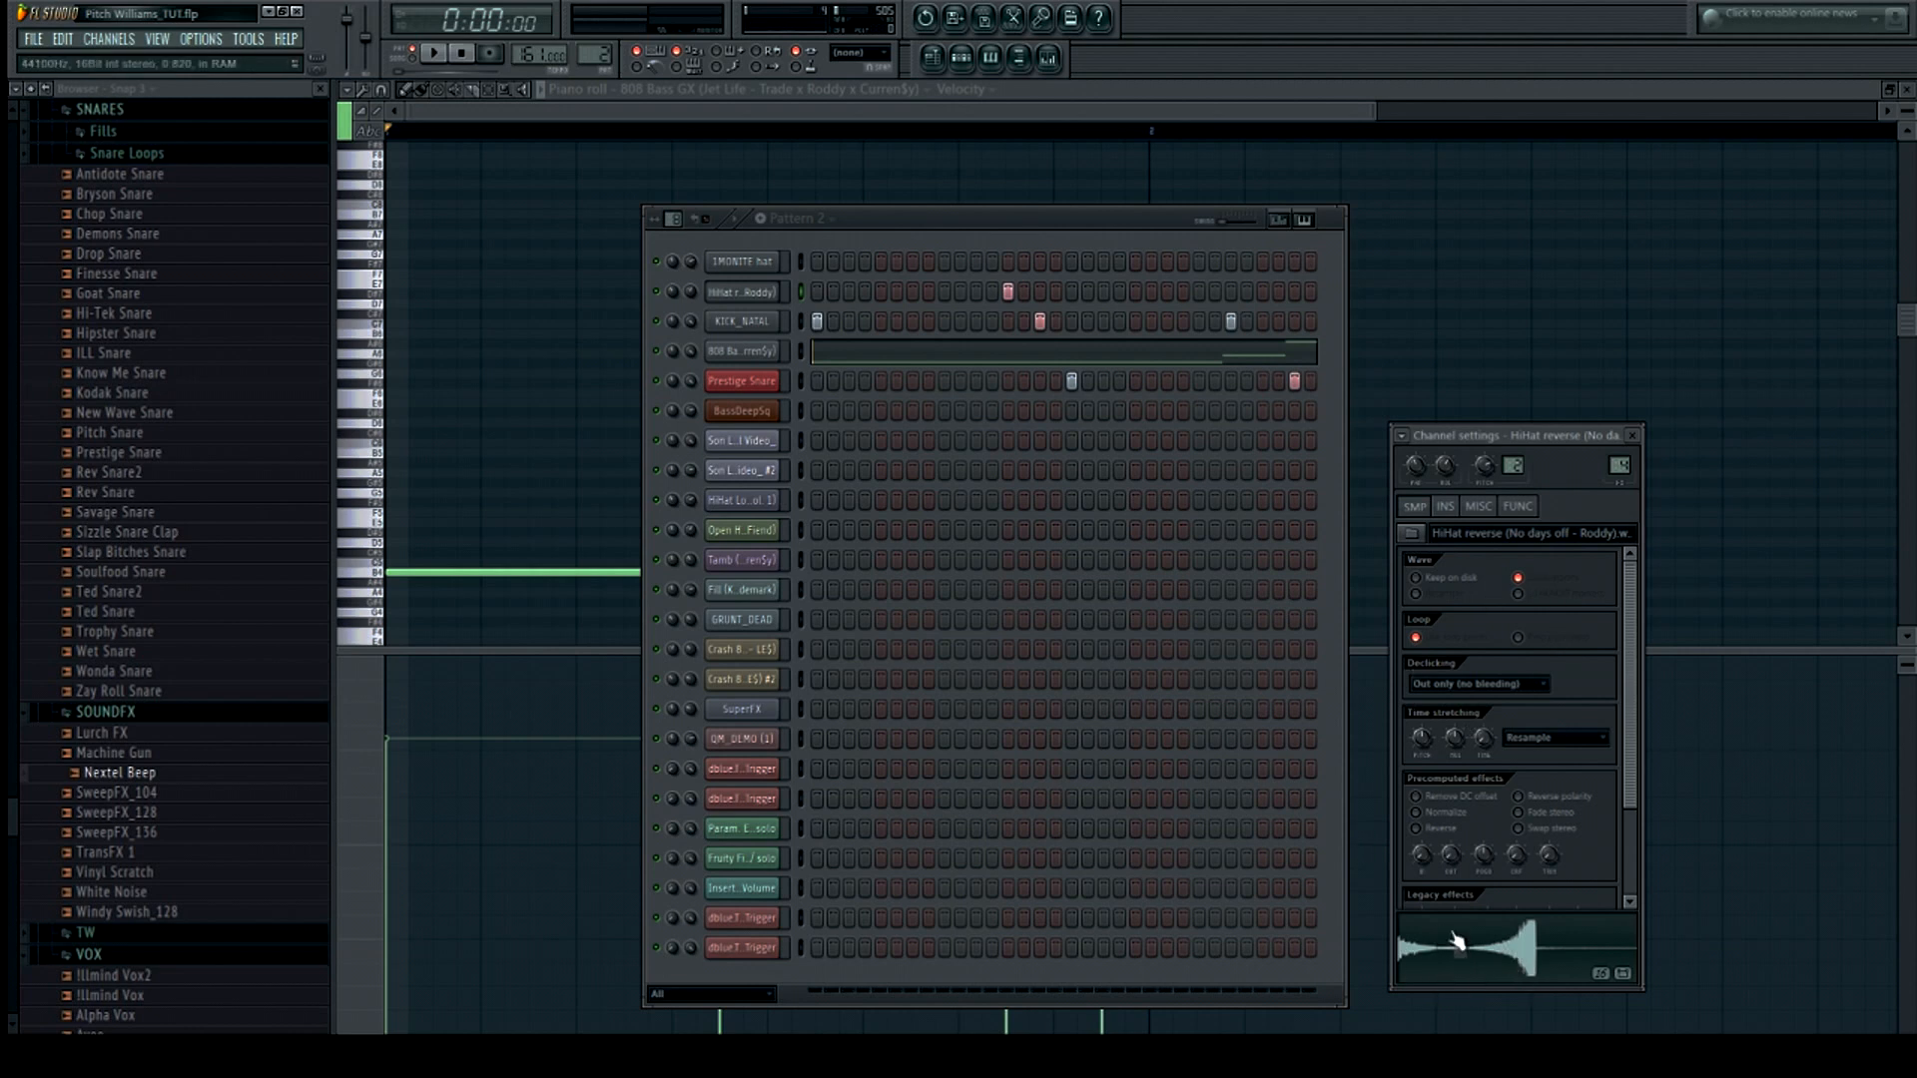
scroll(1602, 713, "down", 3)
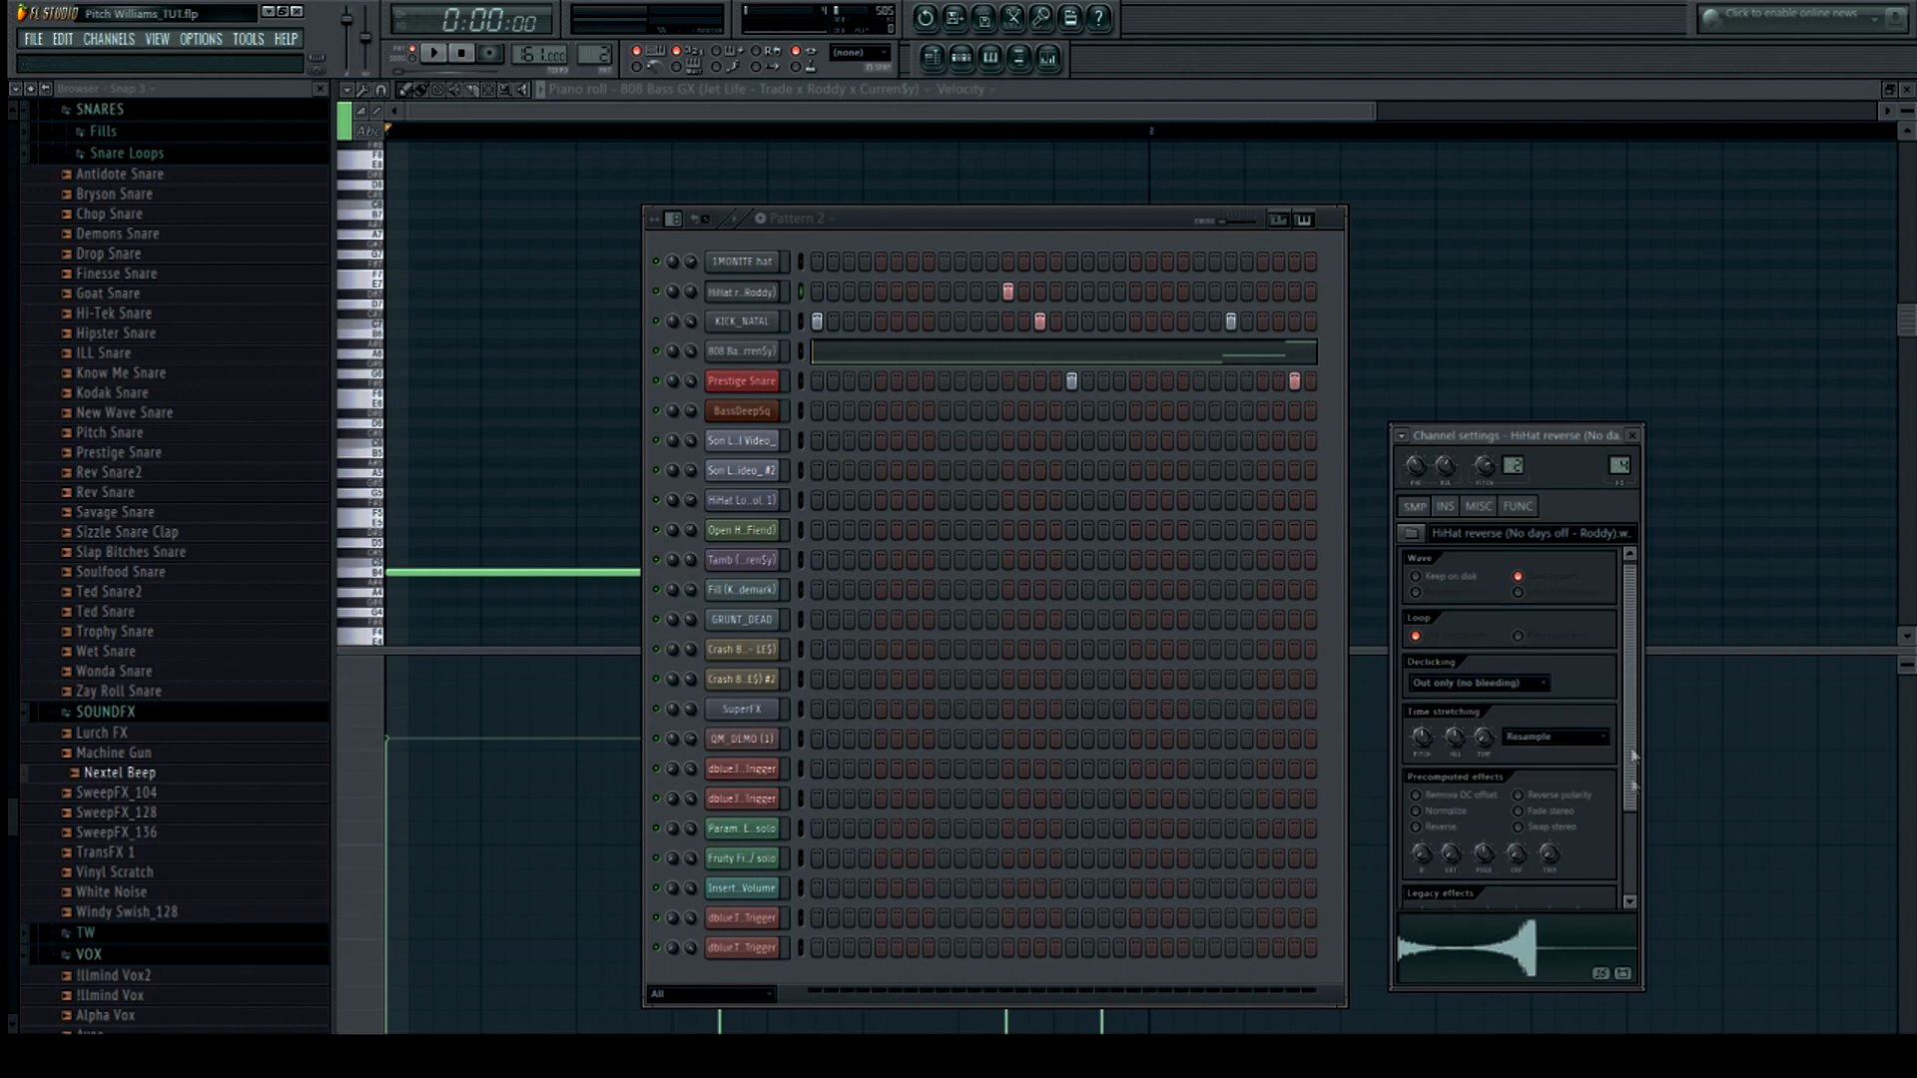
scroll(1640, 599, "up", 3)
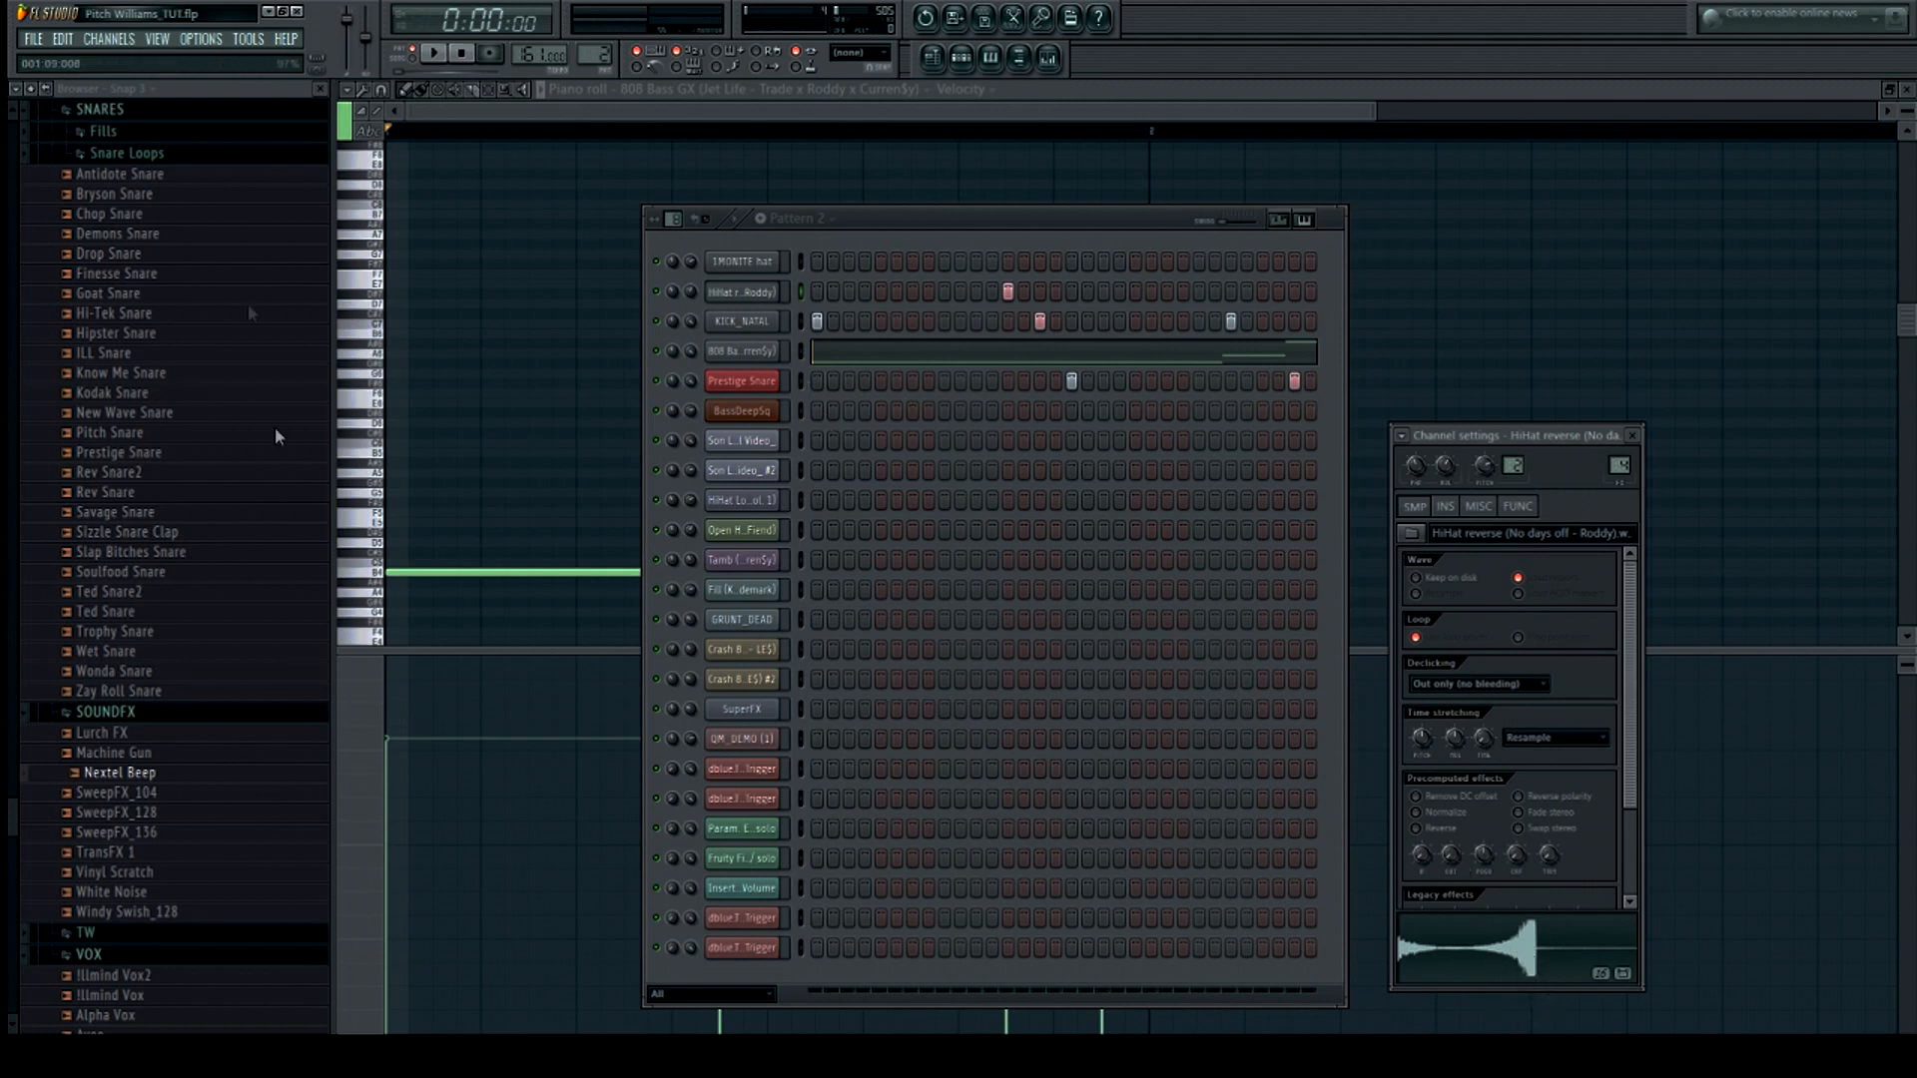
Play Pattern 2, then switch to song mode, play the arrangement, and reopen the step sequencer
left_click(432, 55)
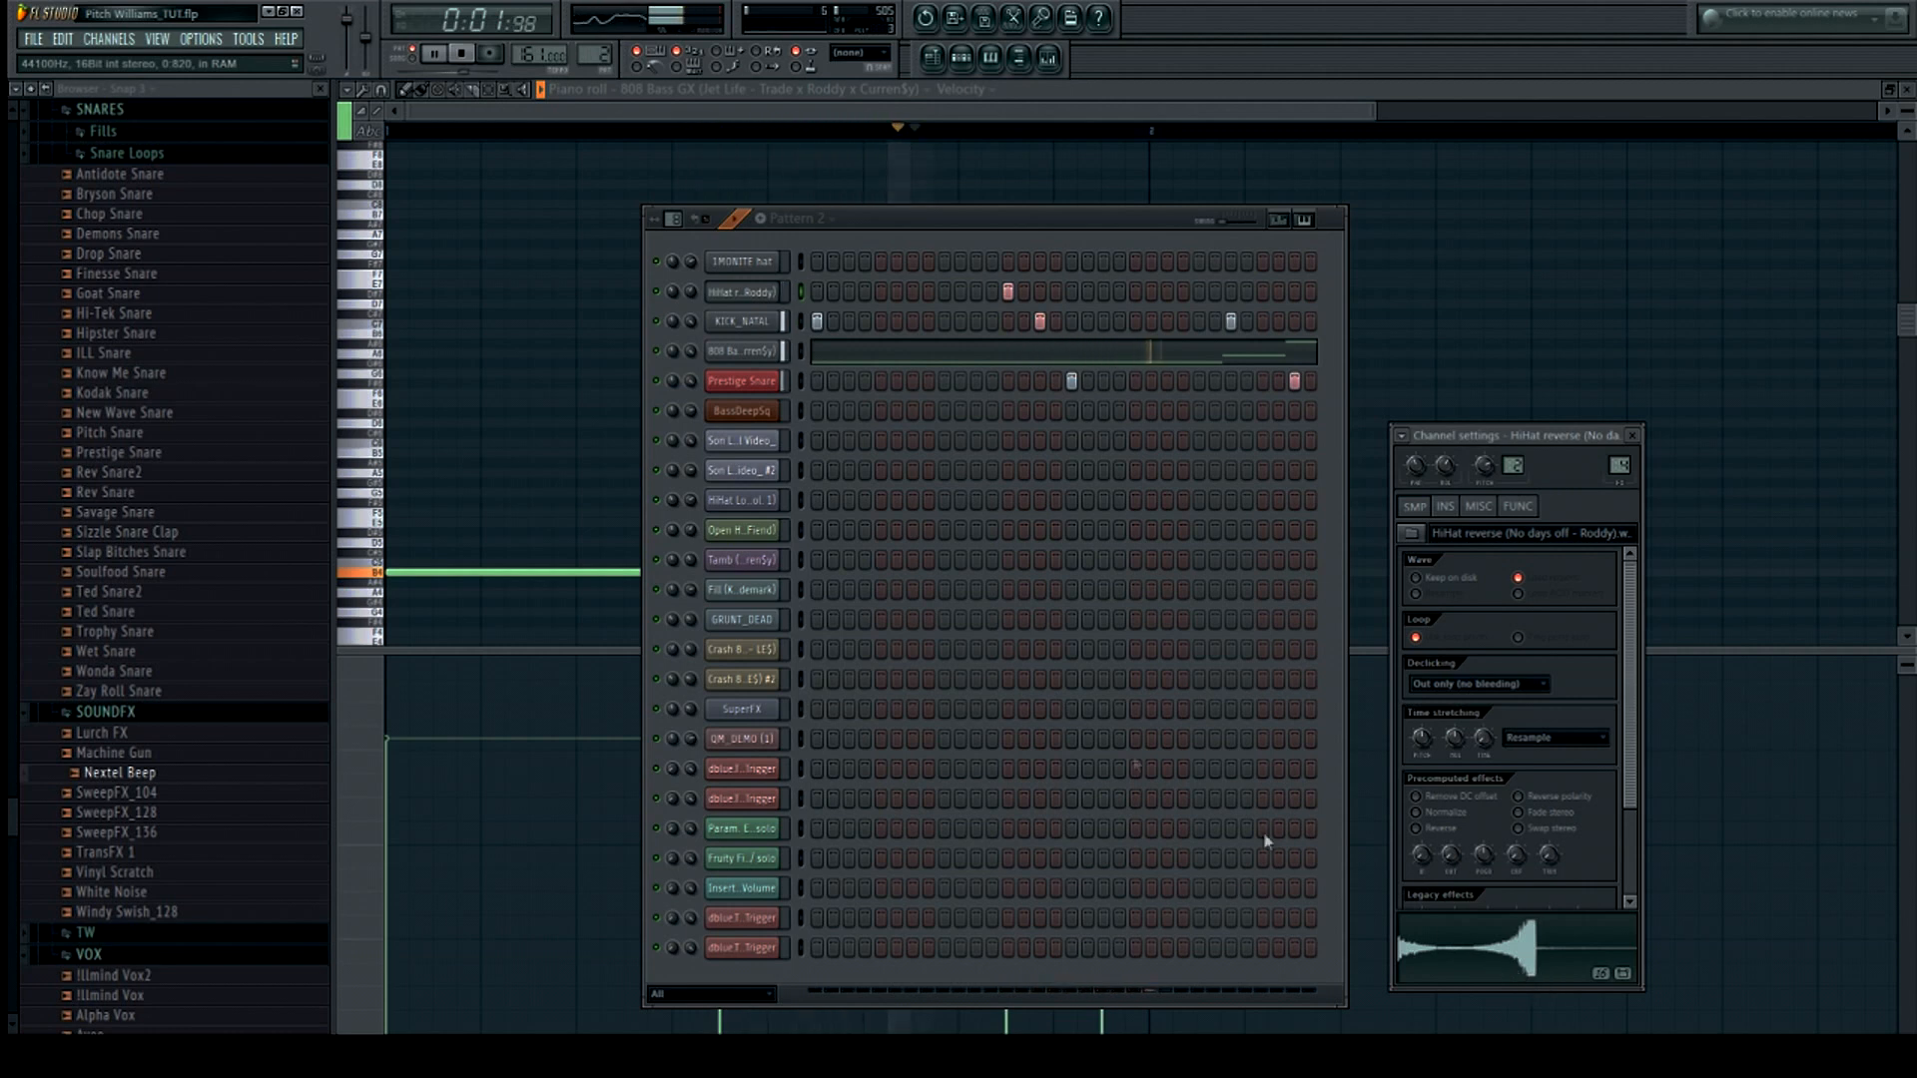
left_click(462, 55)
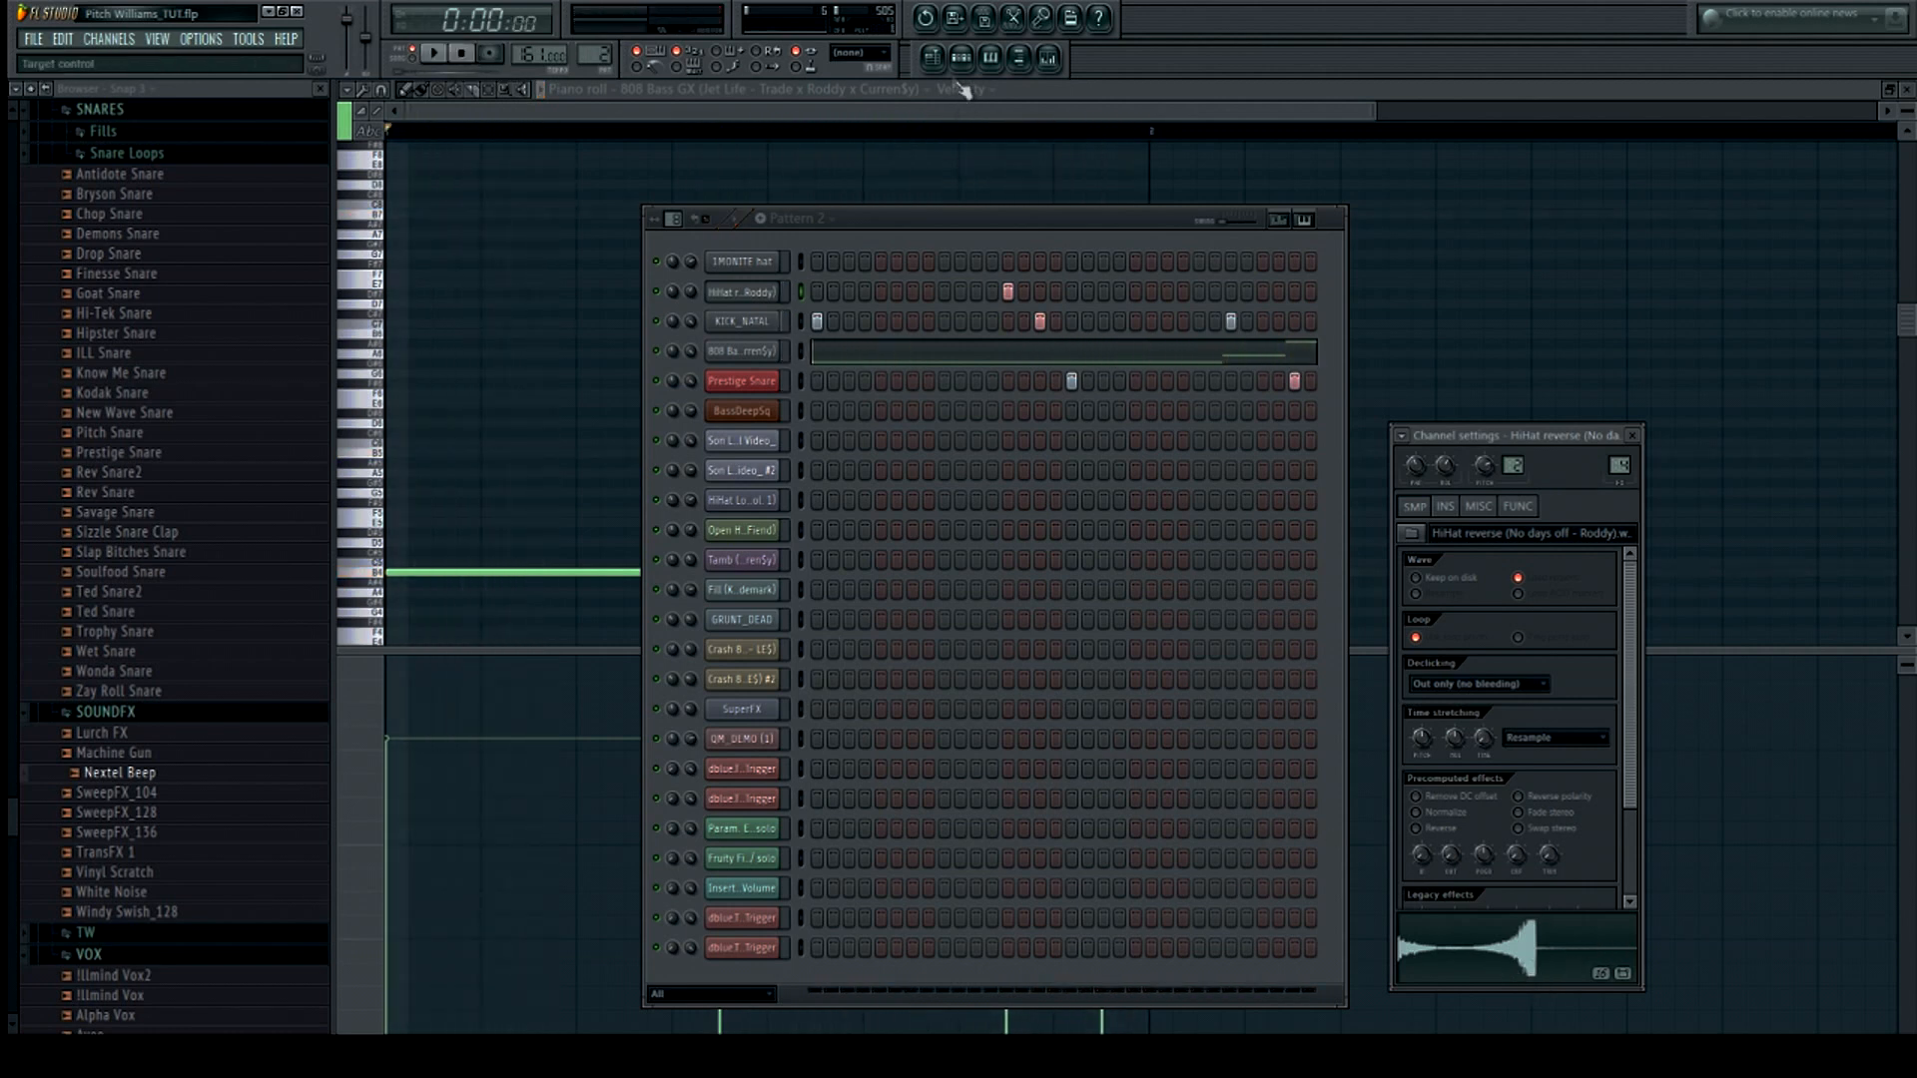
left_click(932, 58)
left_click(412, 55)
left_click(433, 55)
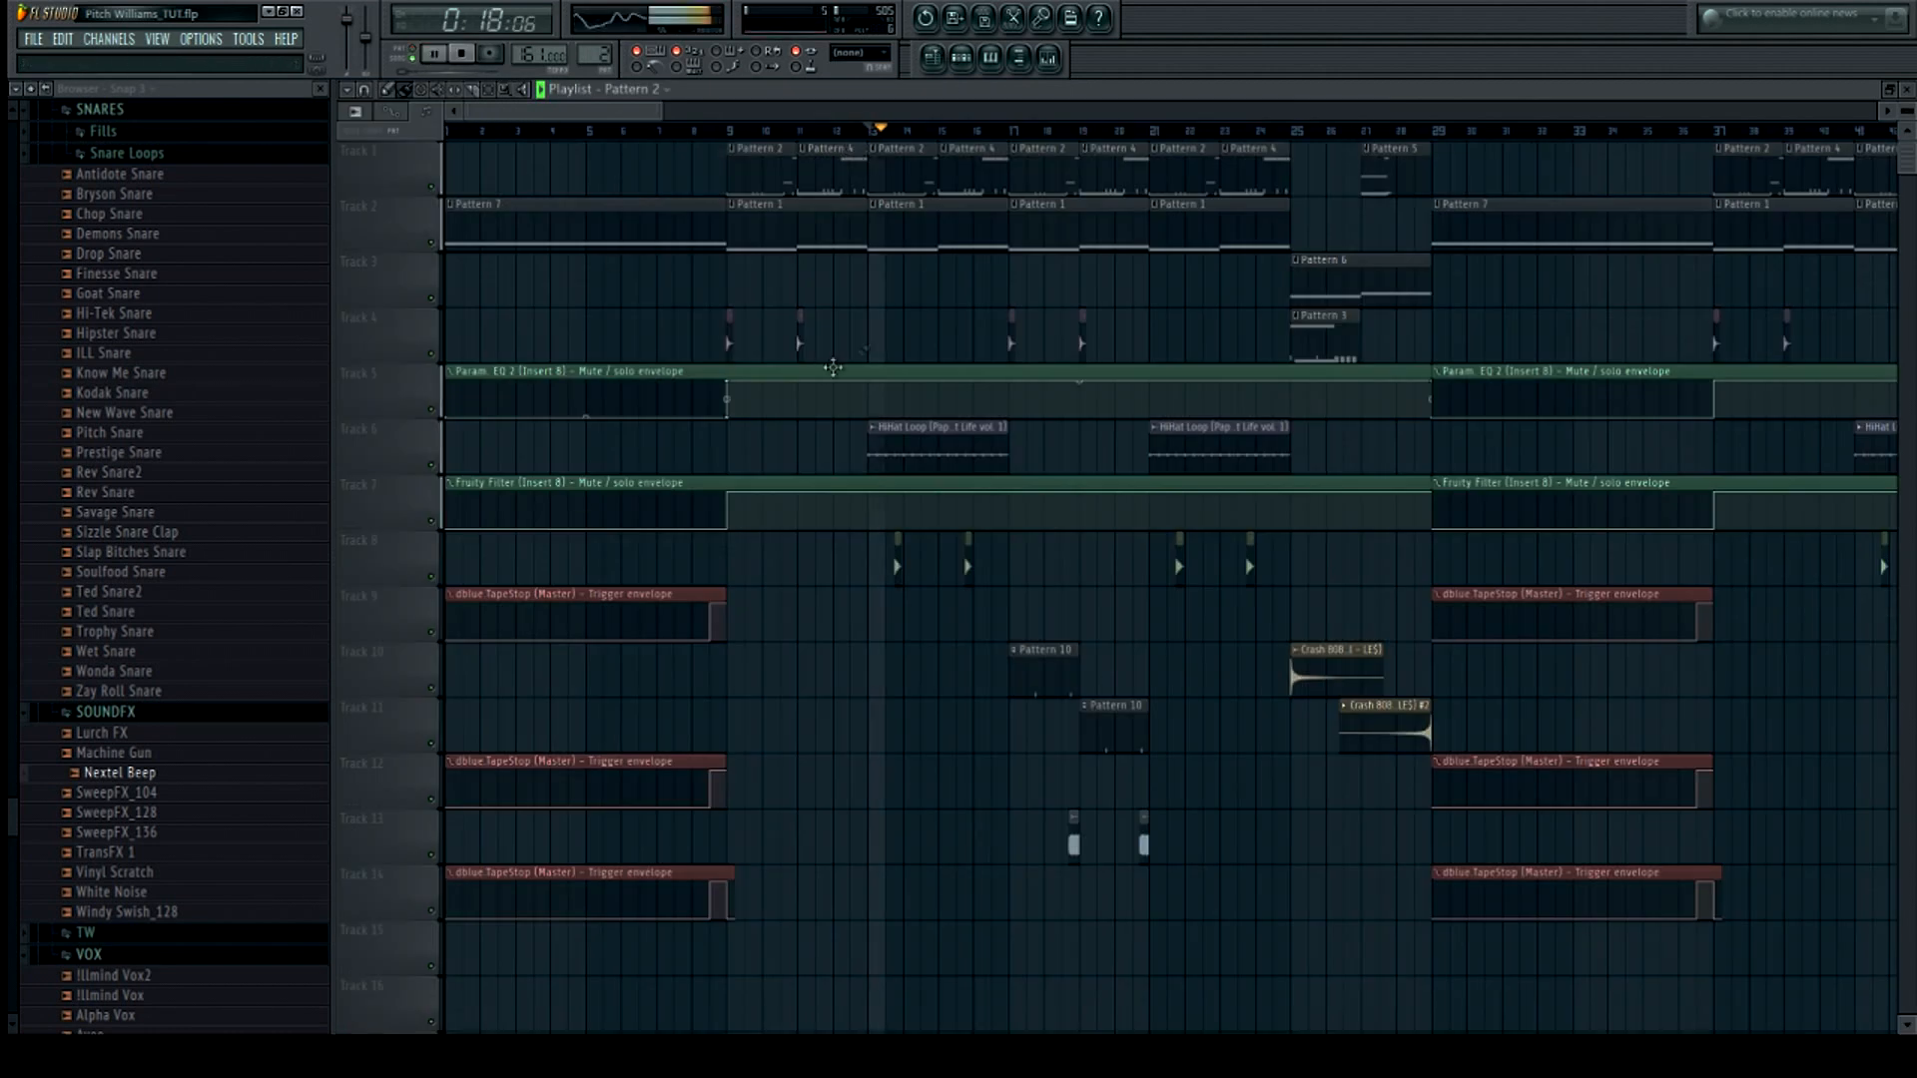
left_click(964, 59)
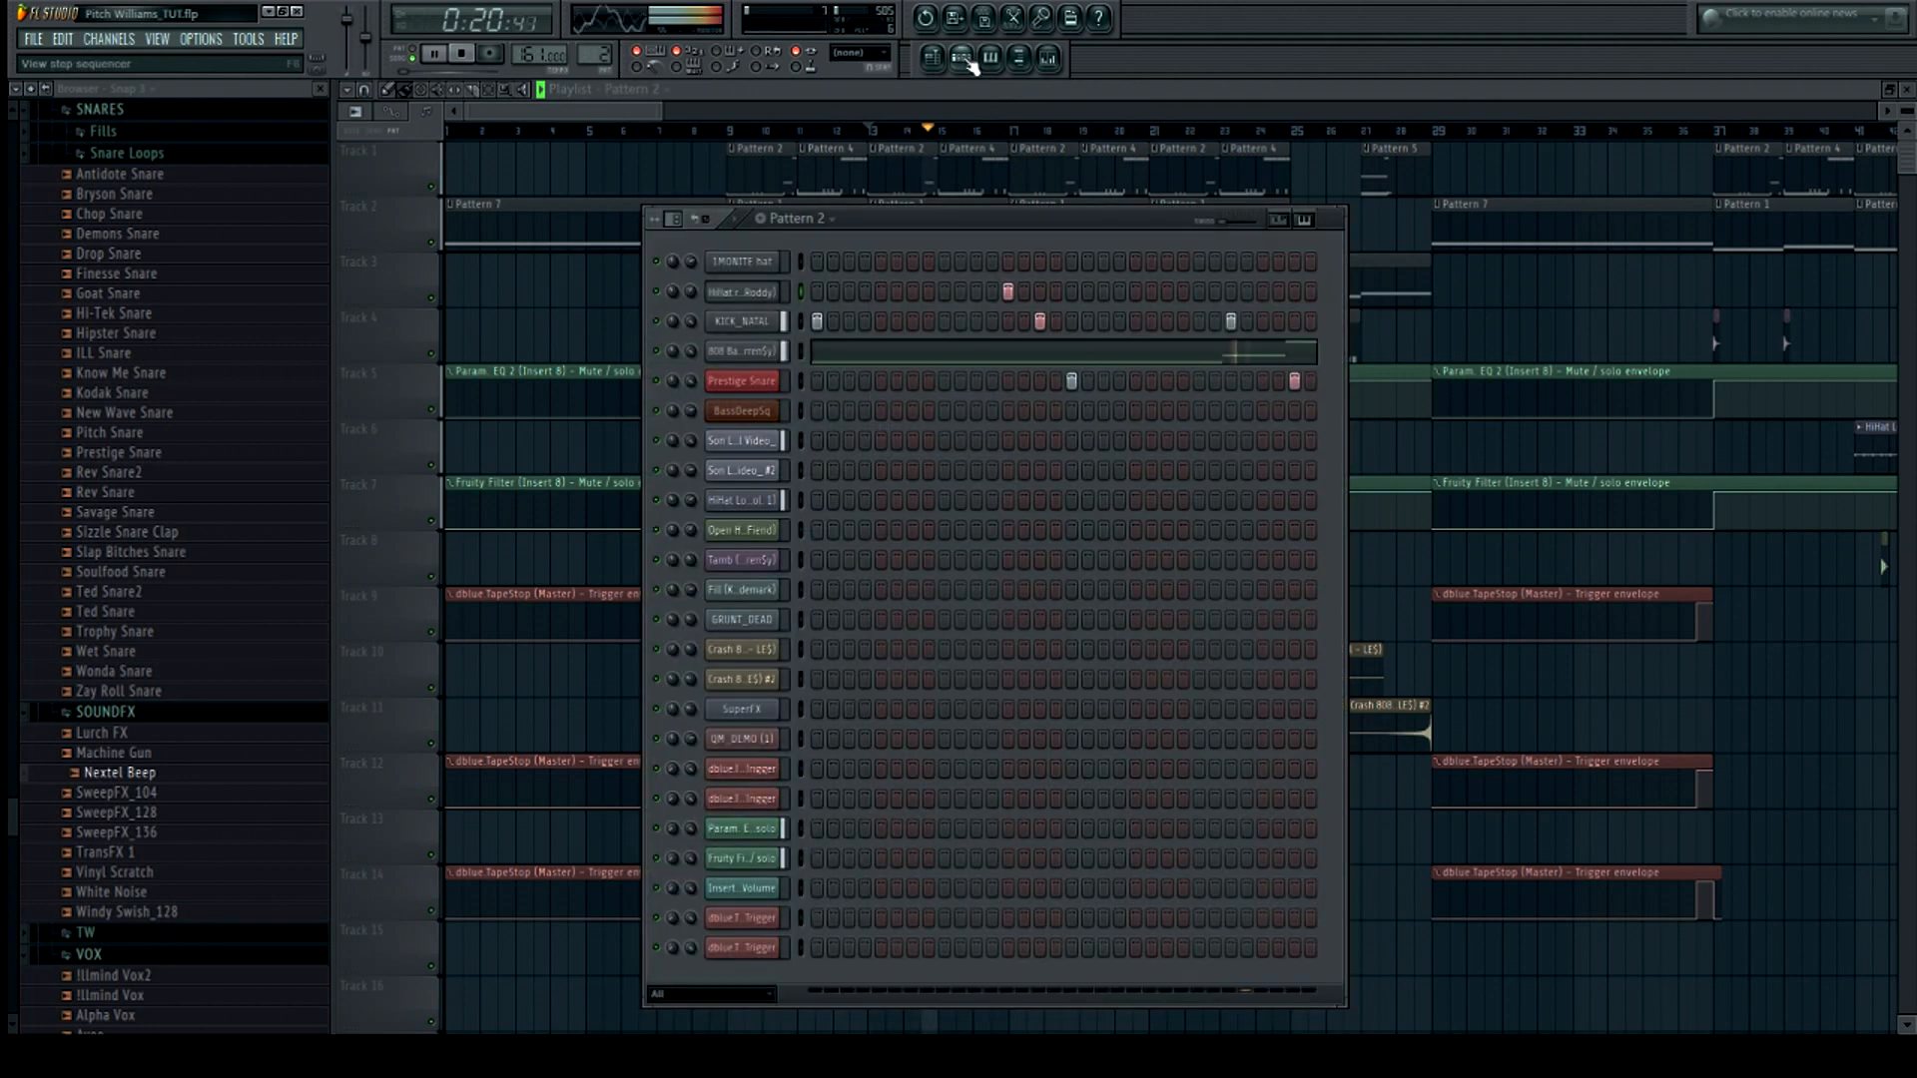
Hide the step sequencer, scroll the playlist, and play the arrangement from around bar 18
left_click(965, 60)
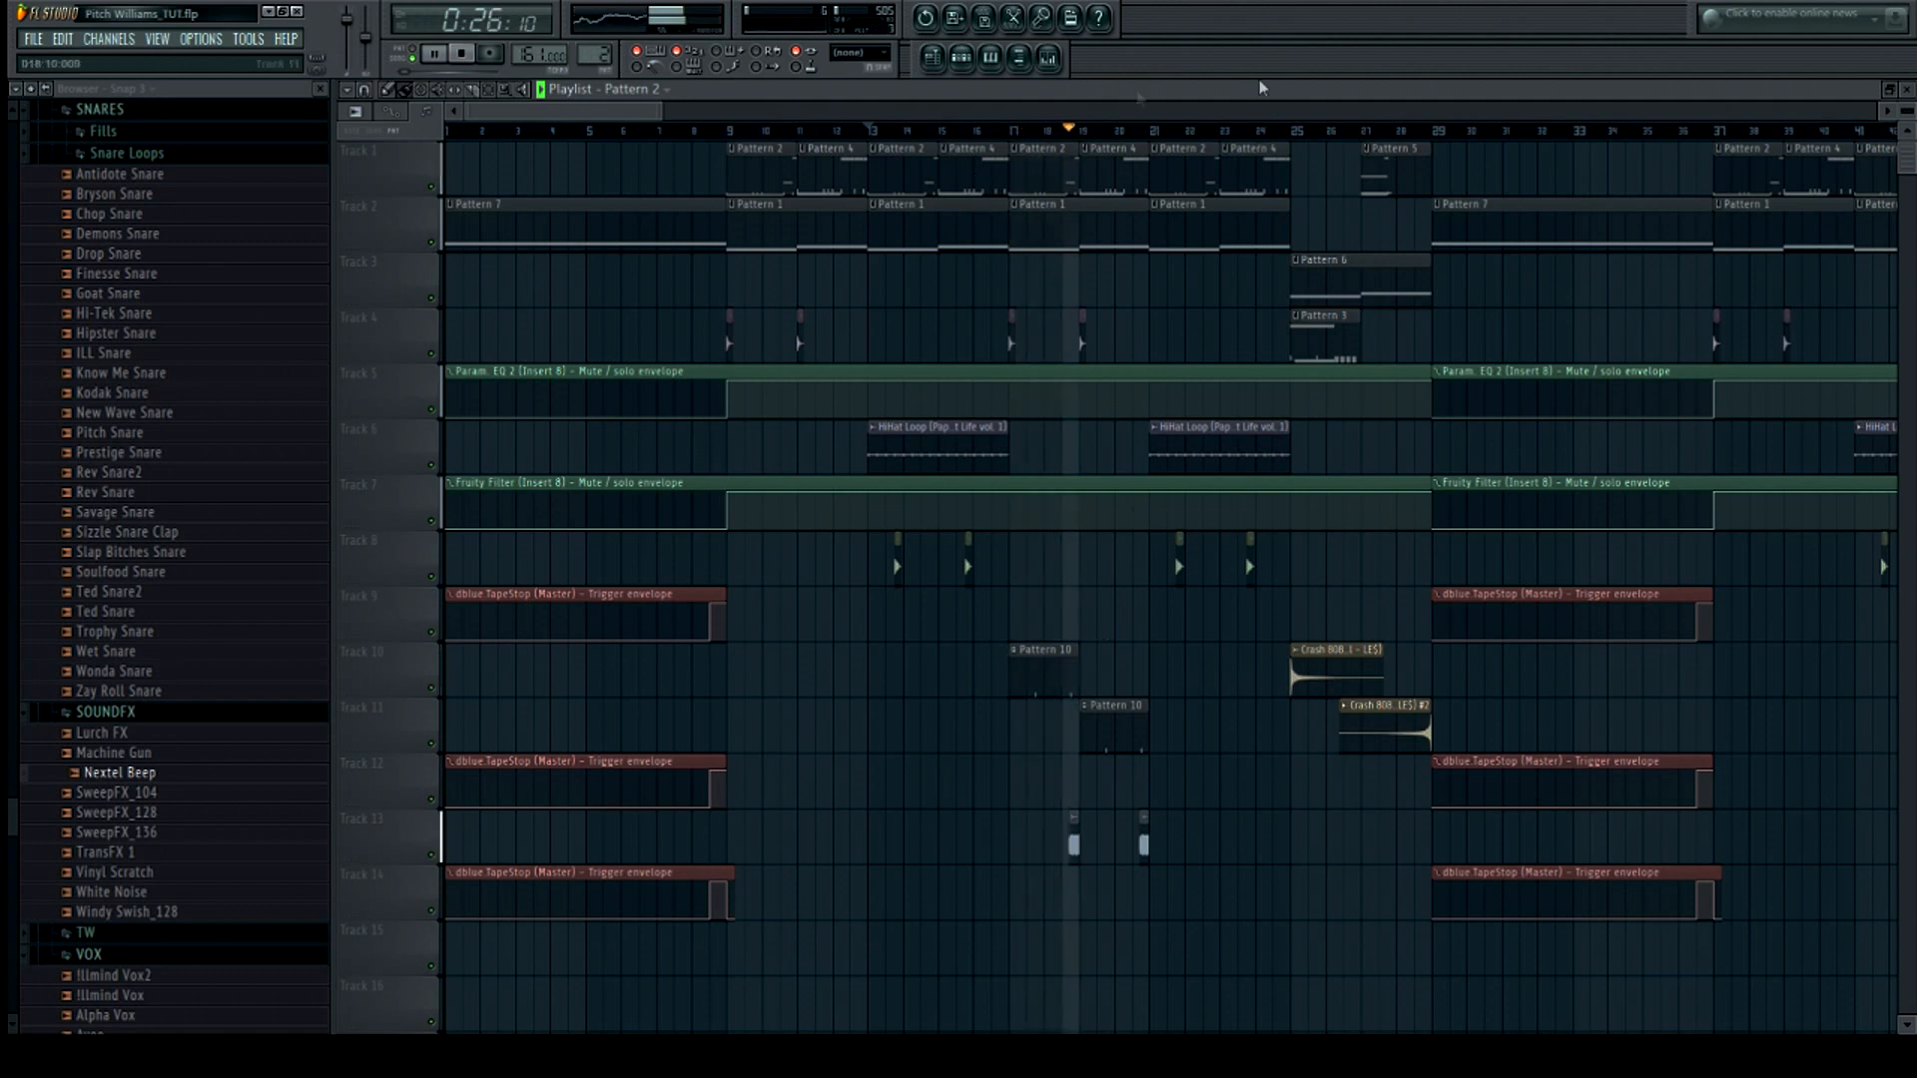
left_click_drag(659, 112, 517, 121)
left_click_drag(501, 116, 567, 117)
key("space")
left_click(1008, 131)
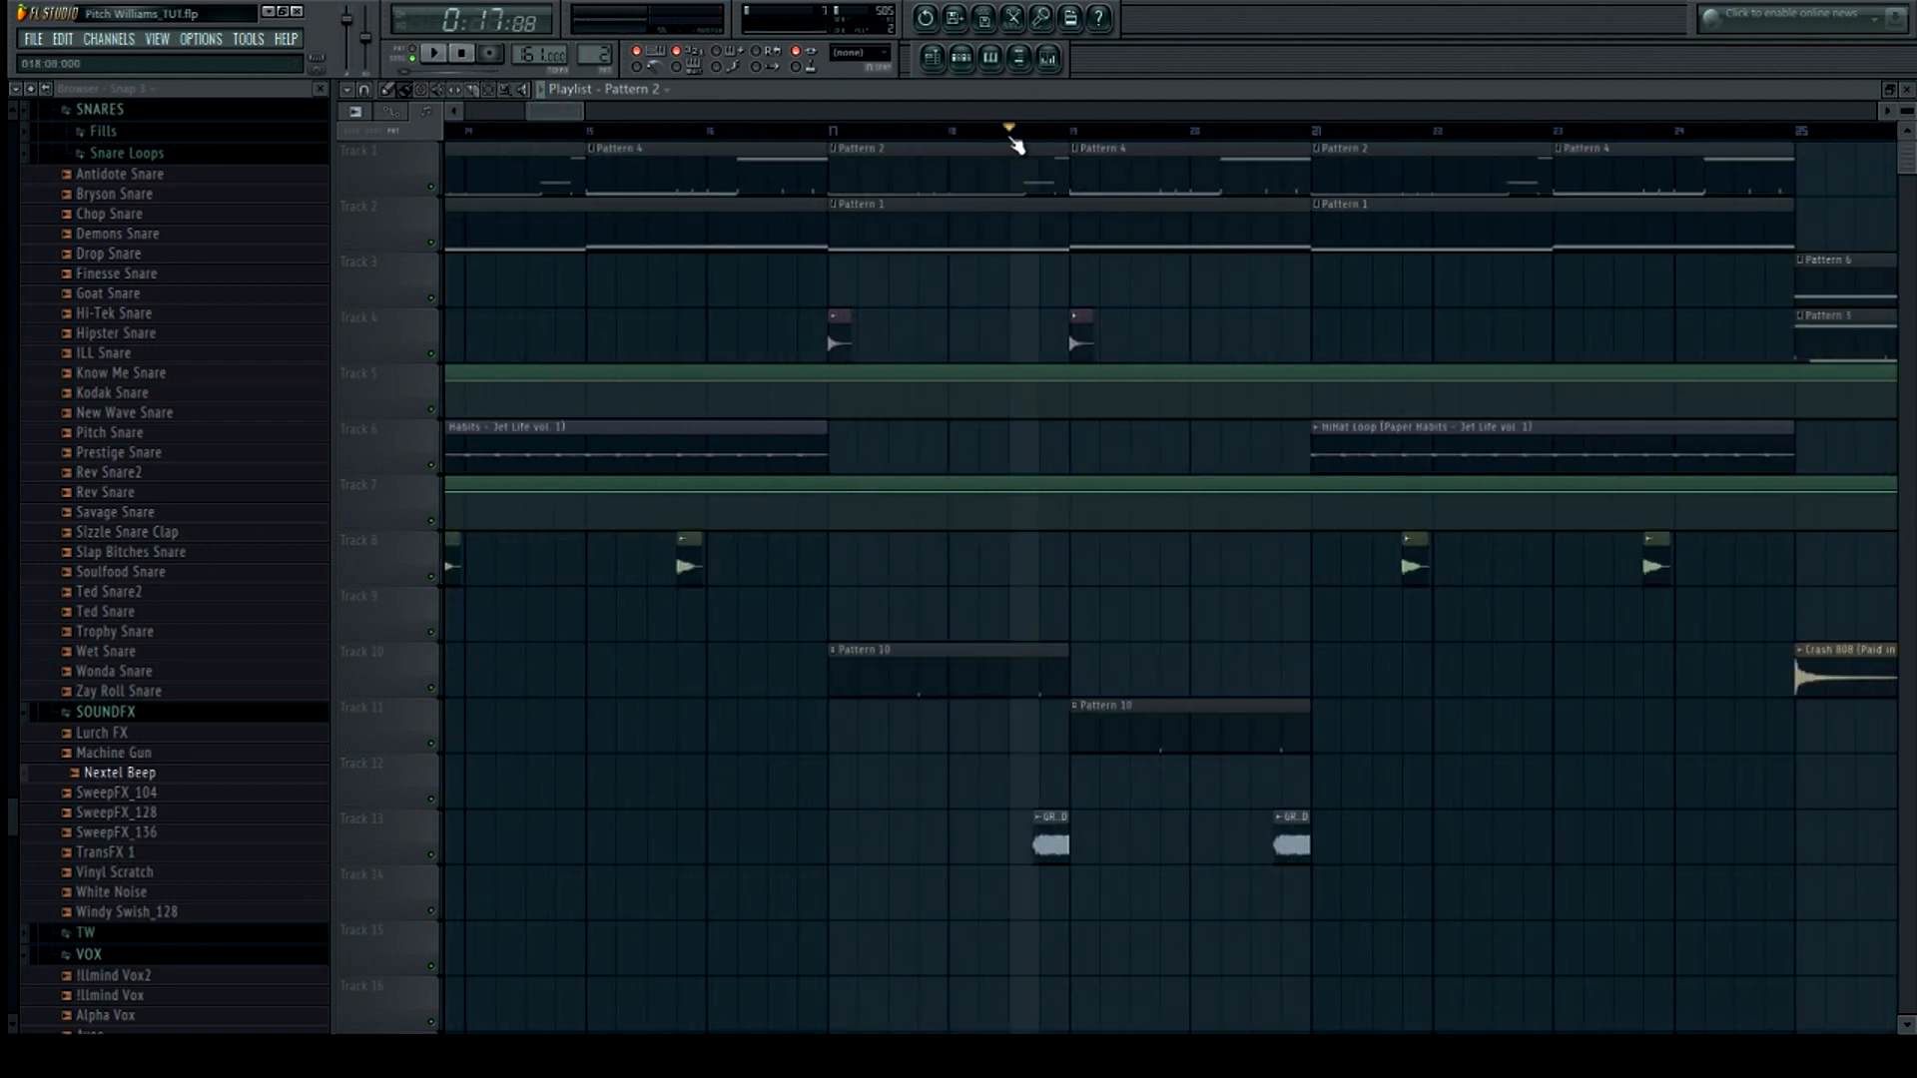
Open the step sequencer and the GRUNT_DEAD channel settings, and preview its sample
left_click(961, 57)
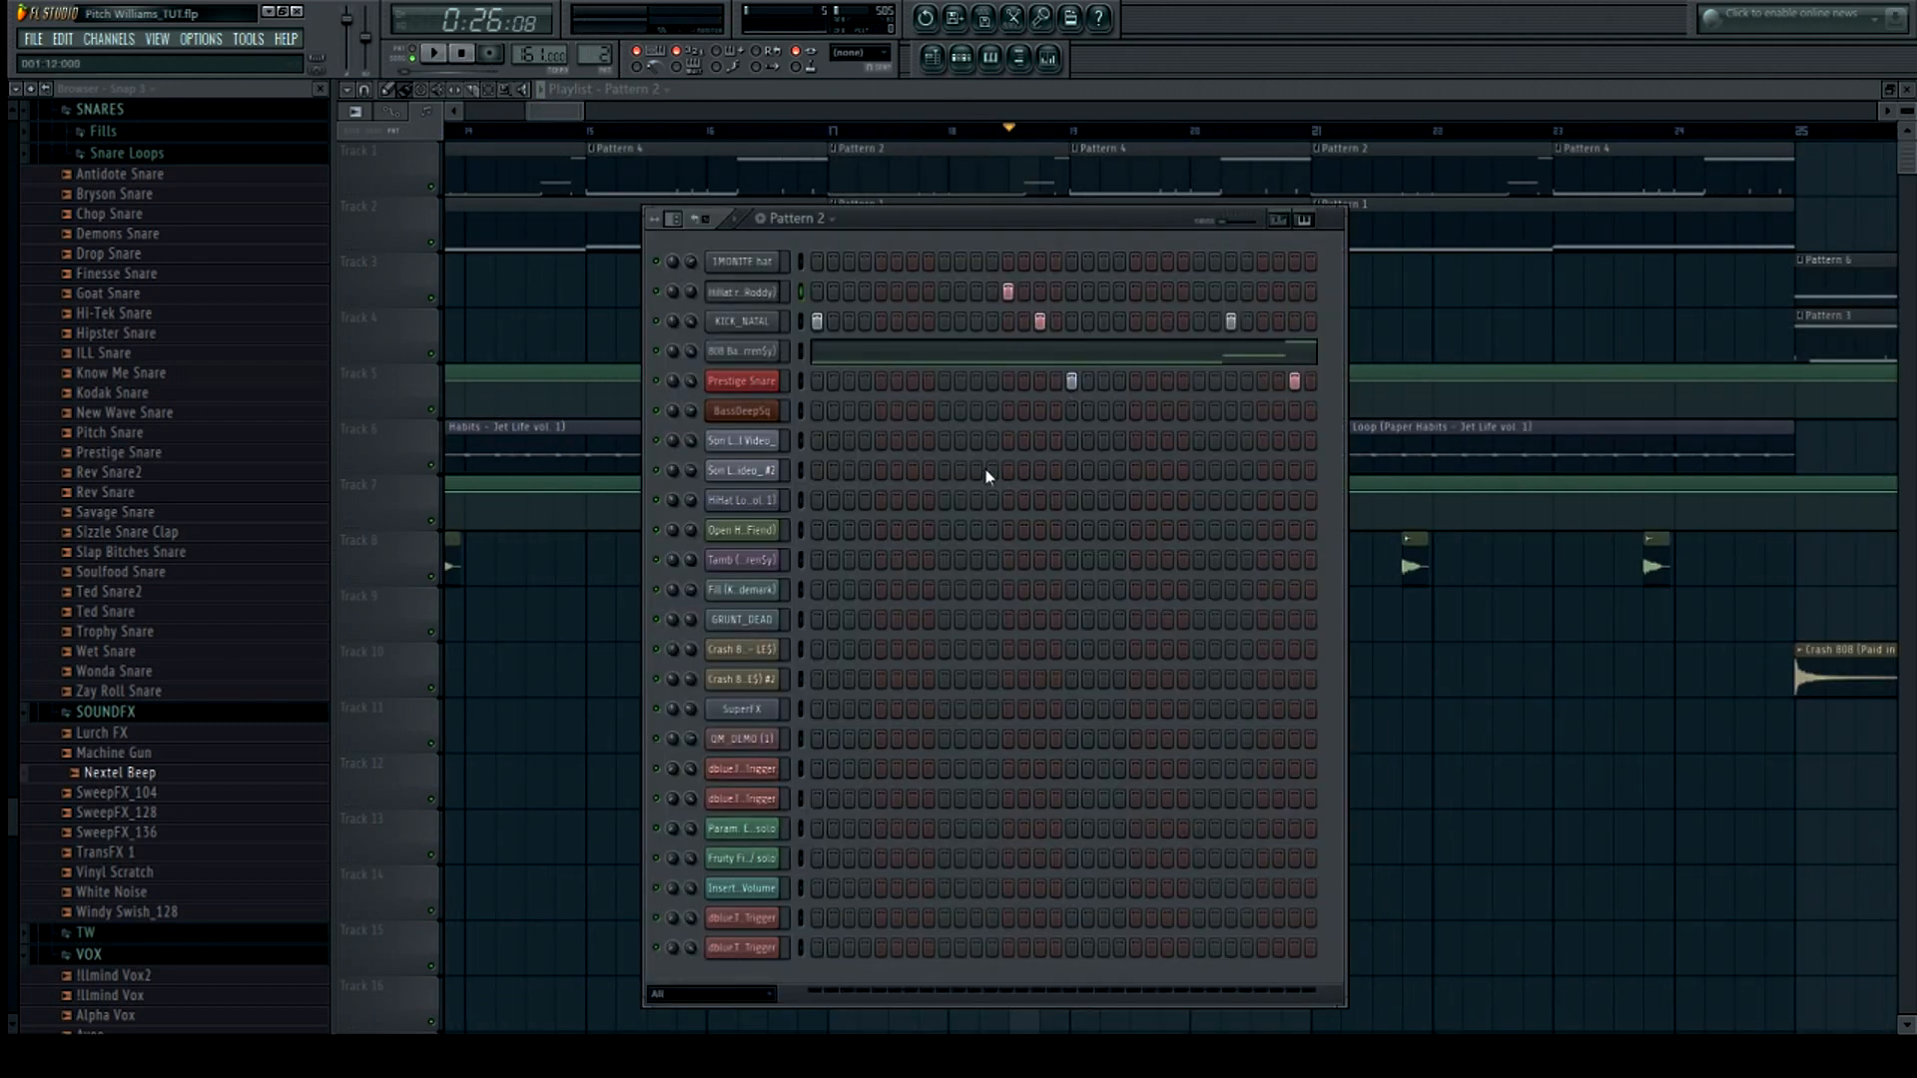
left_click(749, 620)
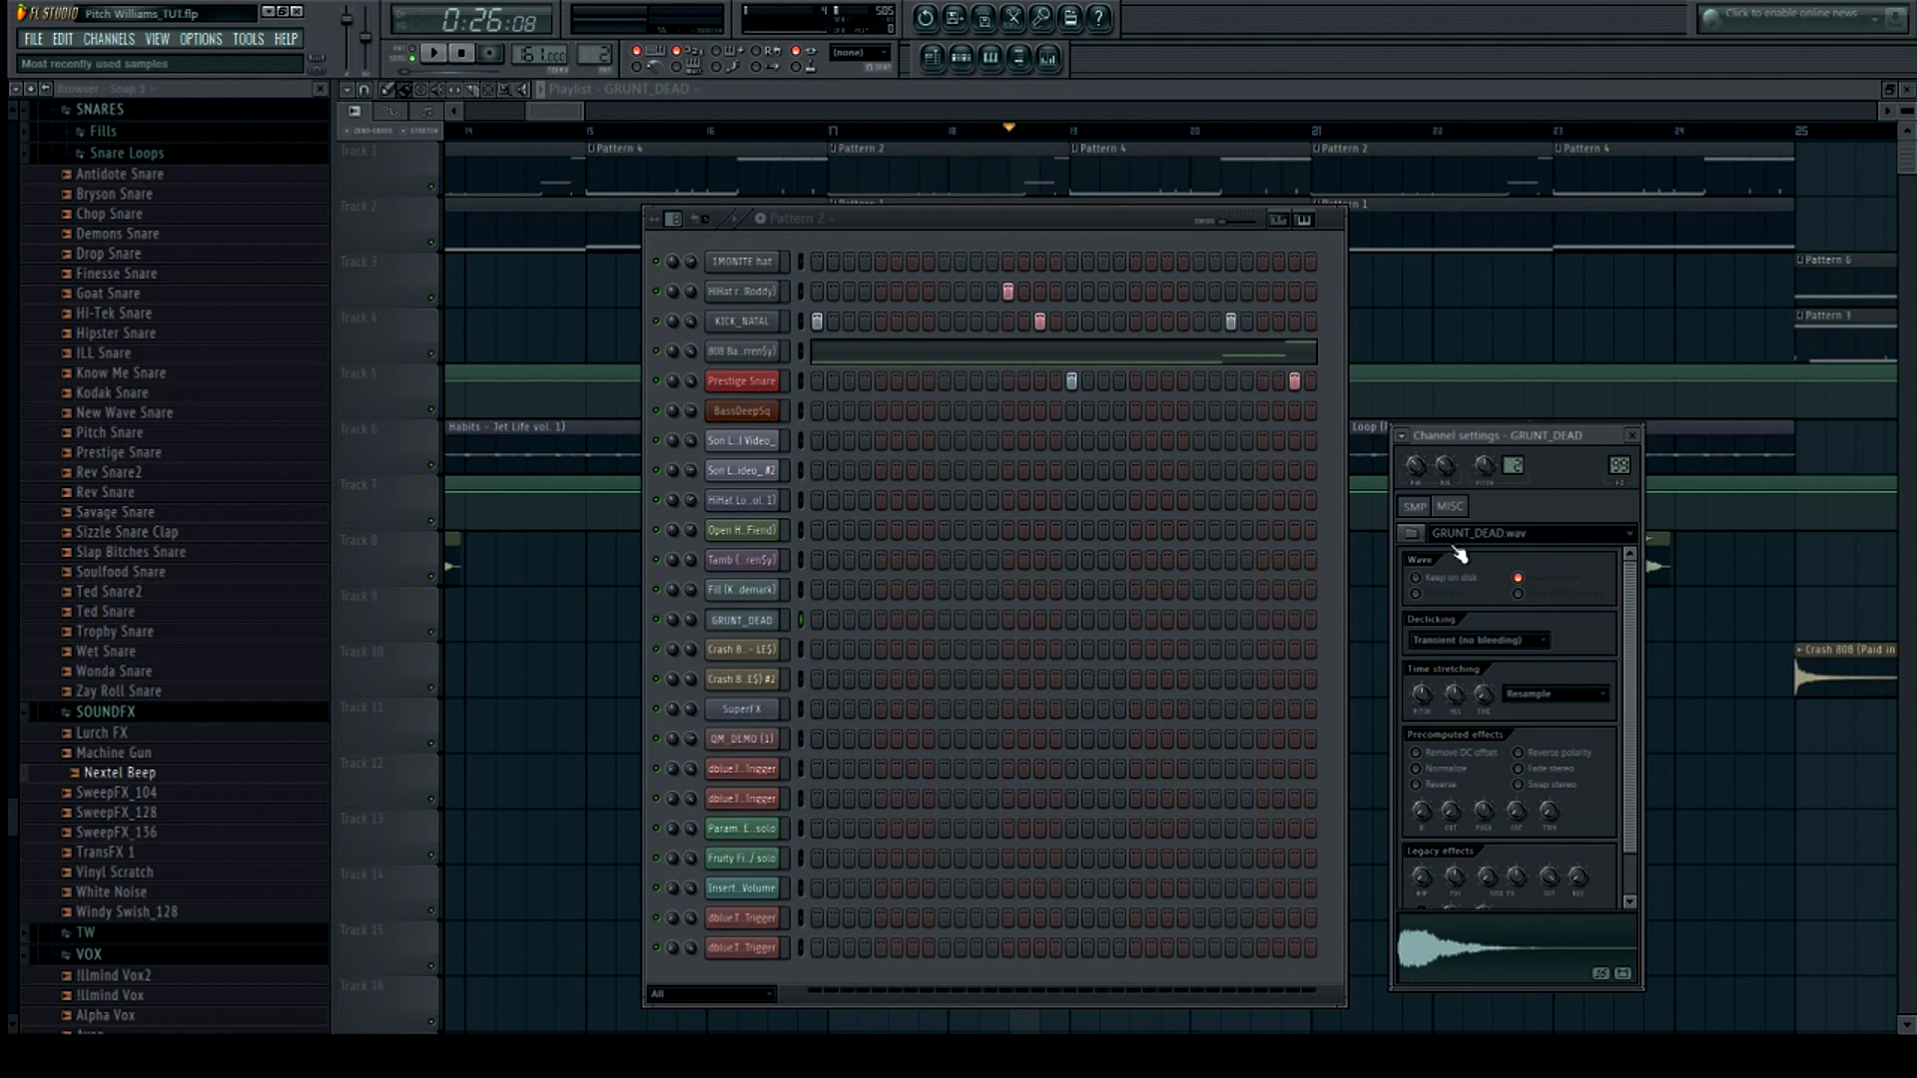
left_click(1442, 948)
left_click_drag(564, 113, 565, 113)
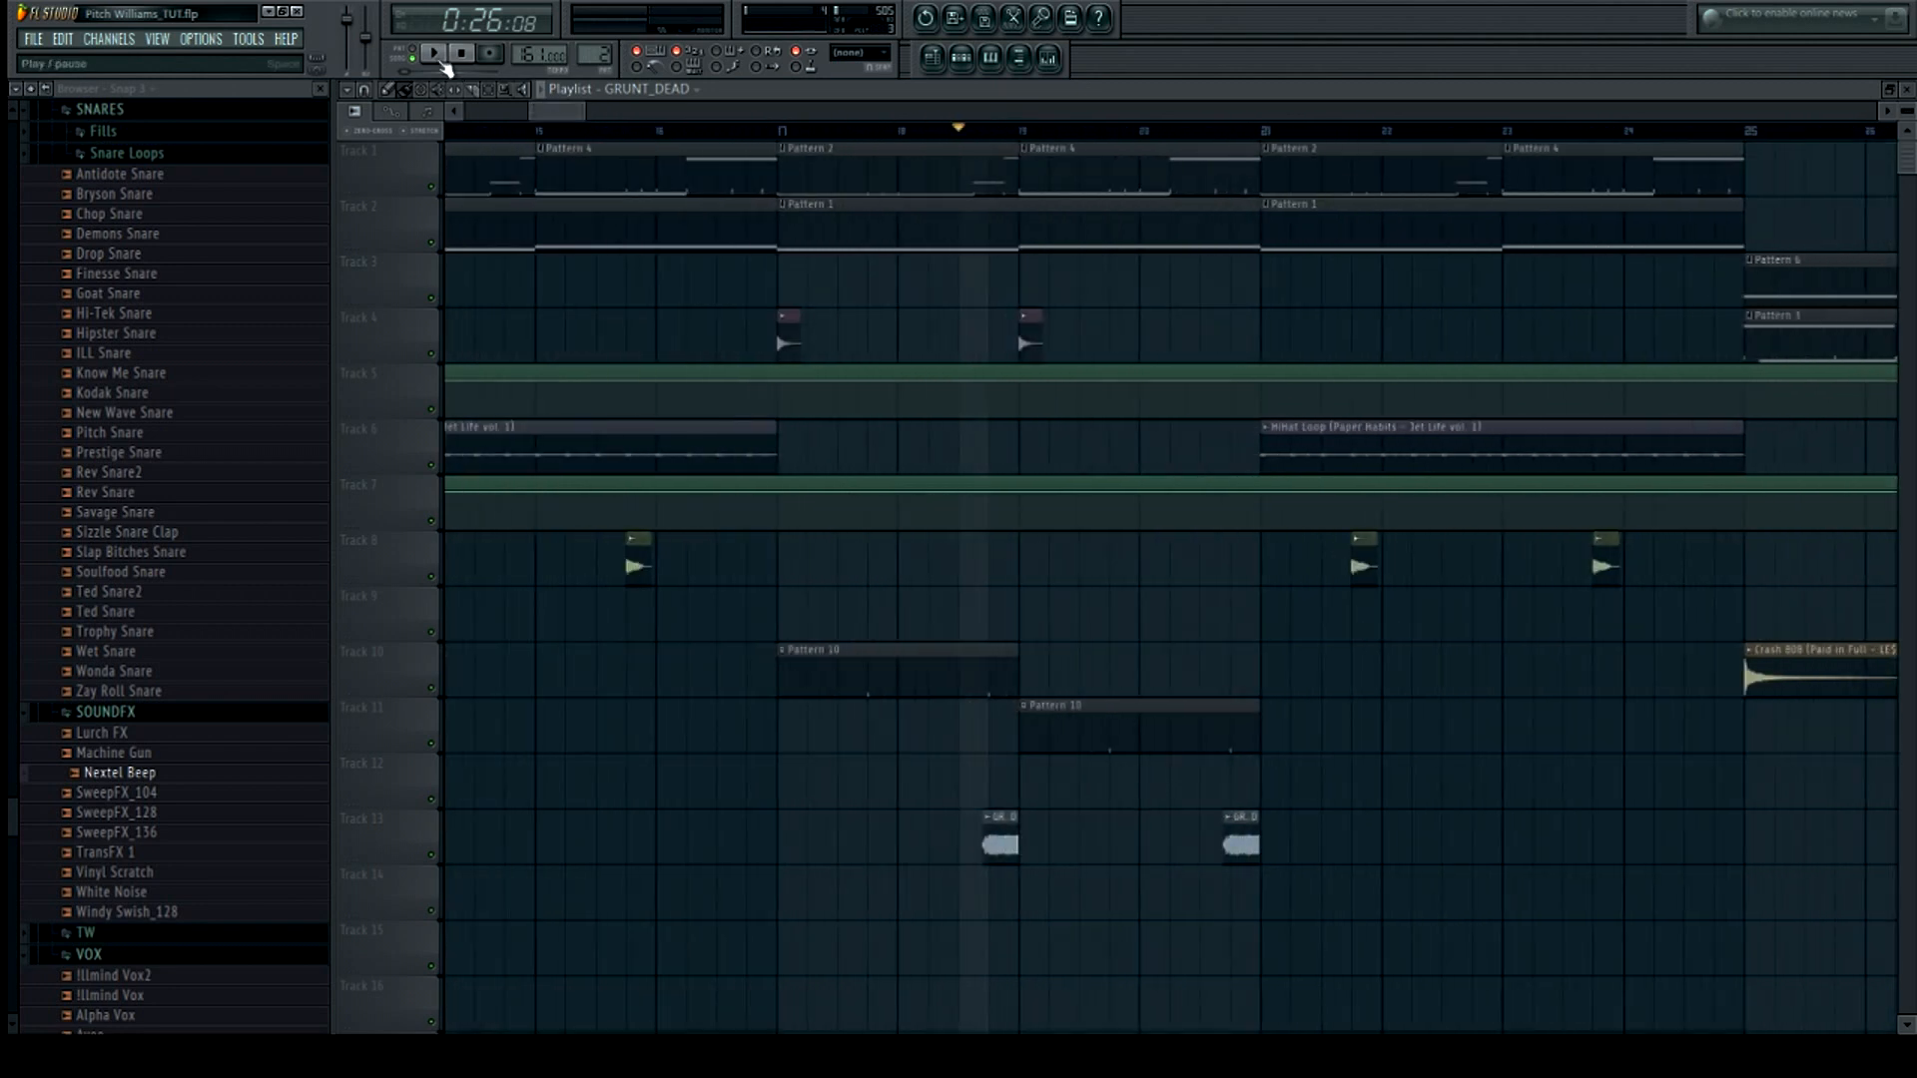
Play the arrangement past bar 21 while scrolling the playlist, then stop playback
left_click(436, 58)
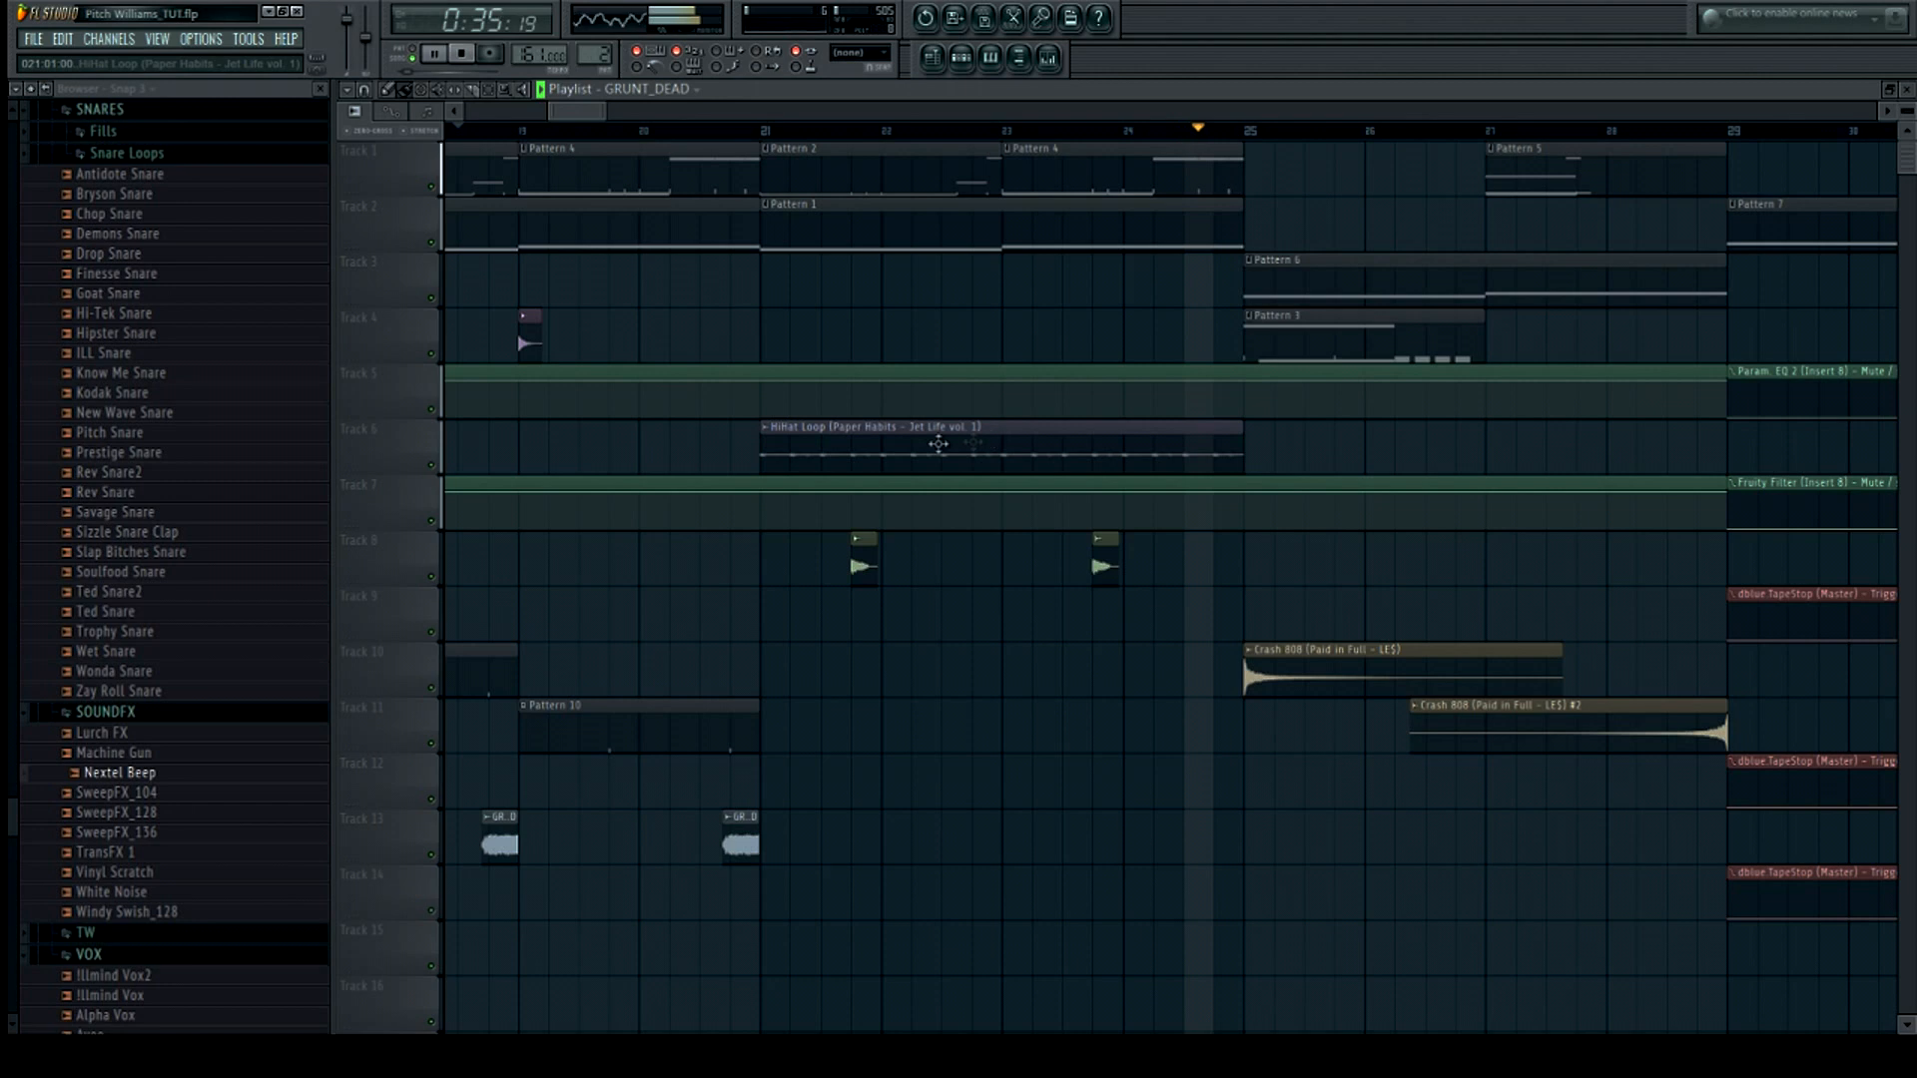
left_click_drag(586, 114, 607, 118)
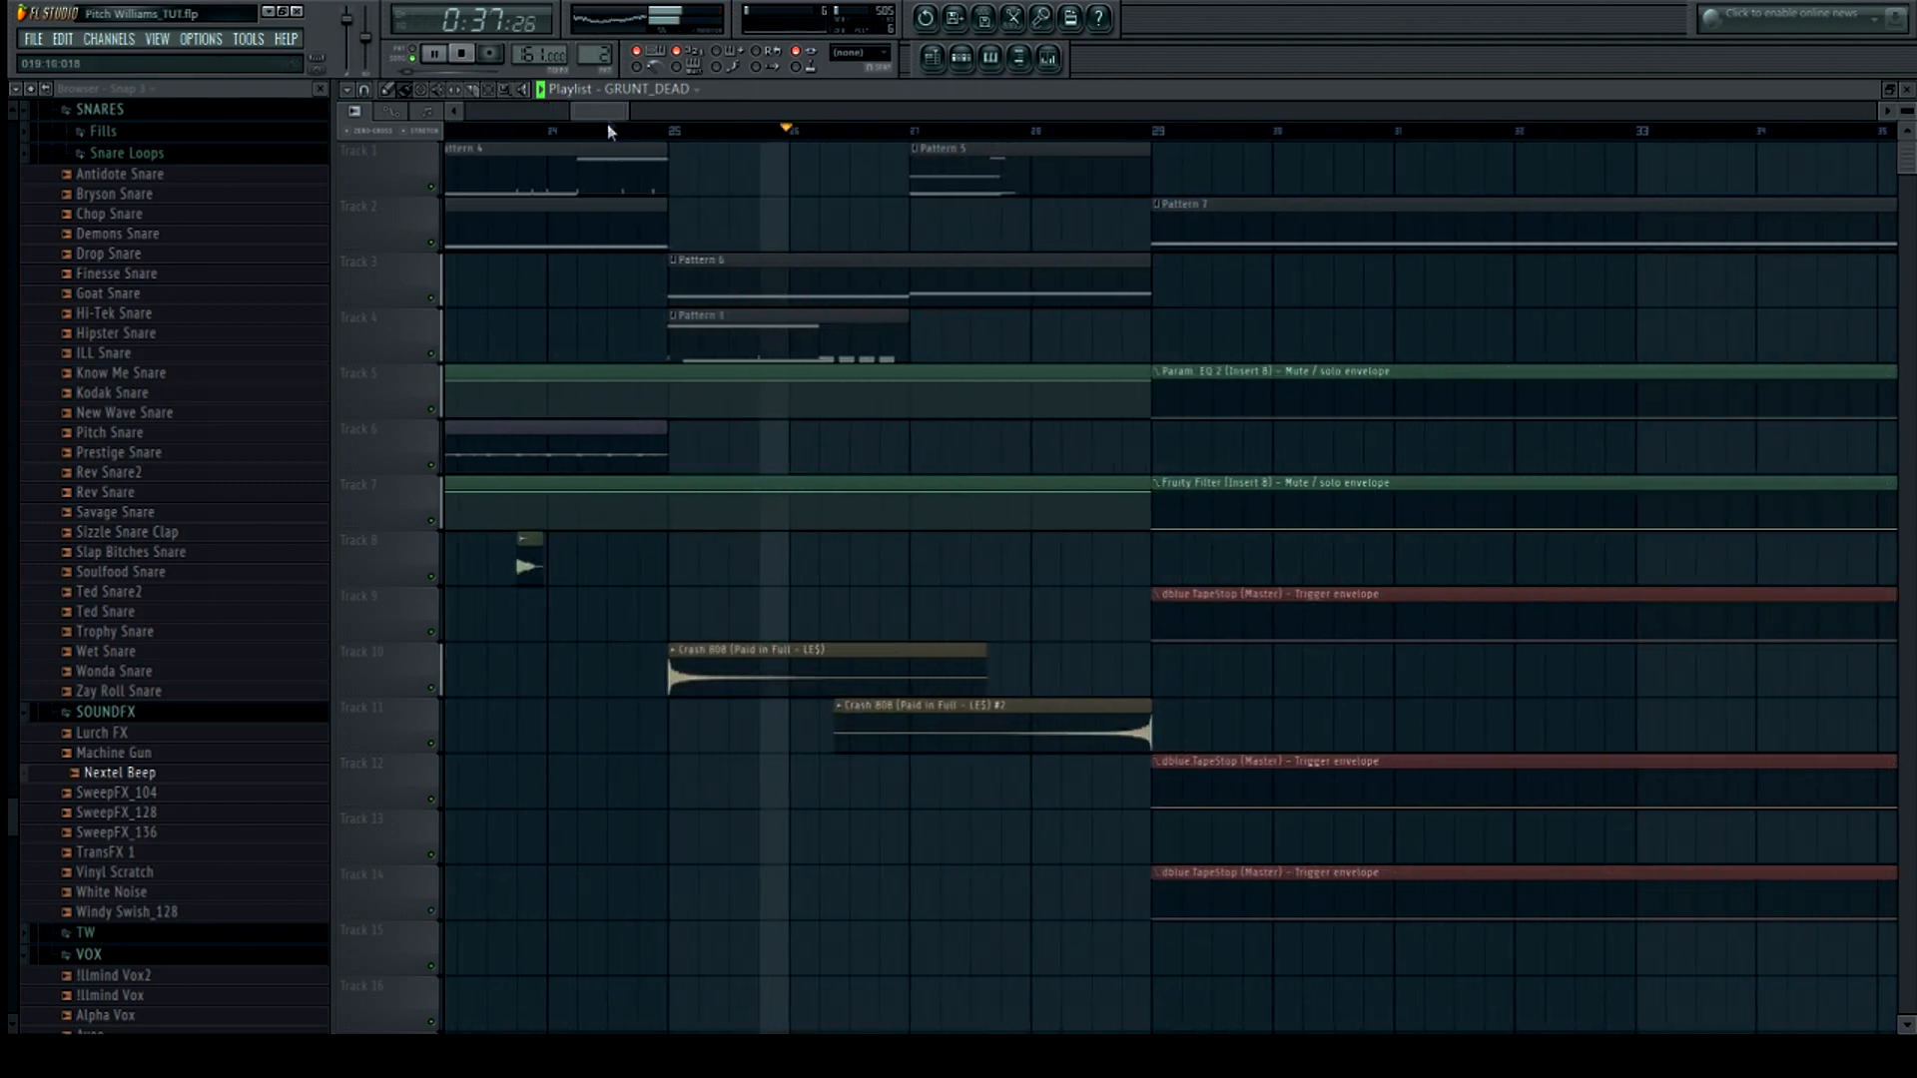
left_click(462, 55)
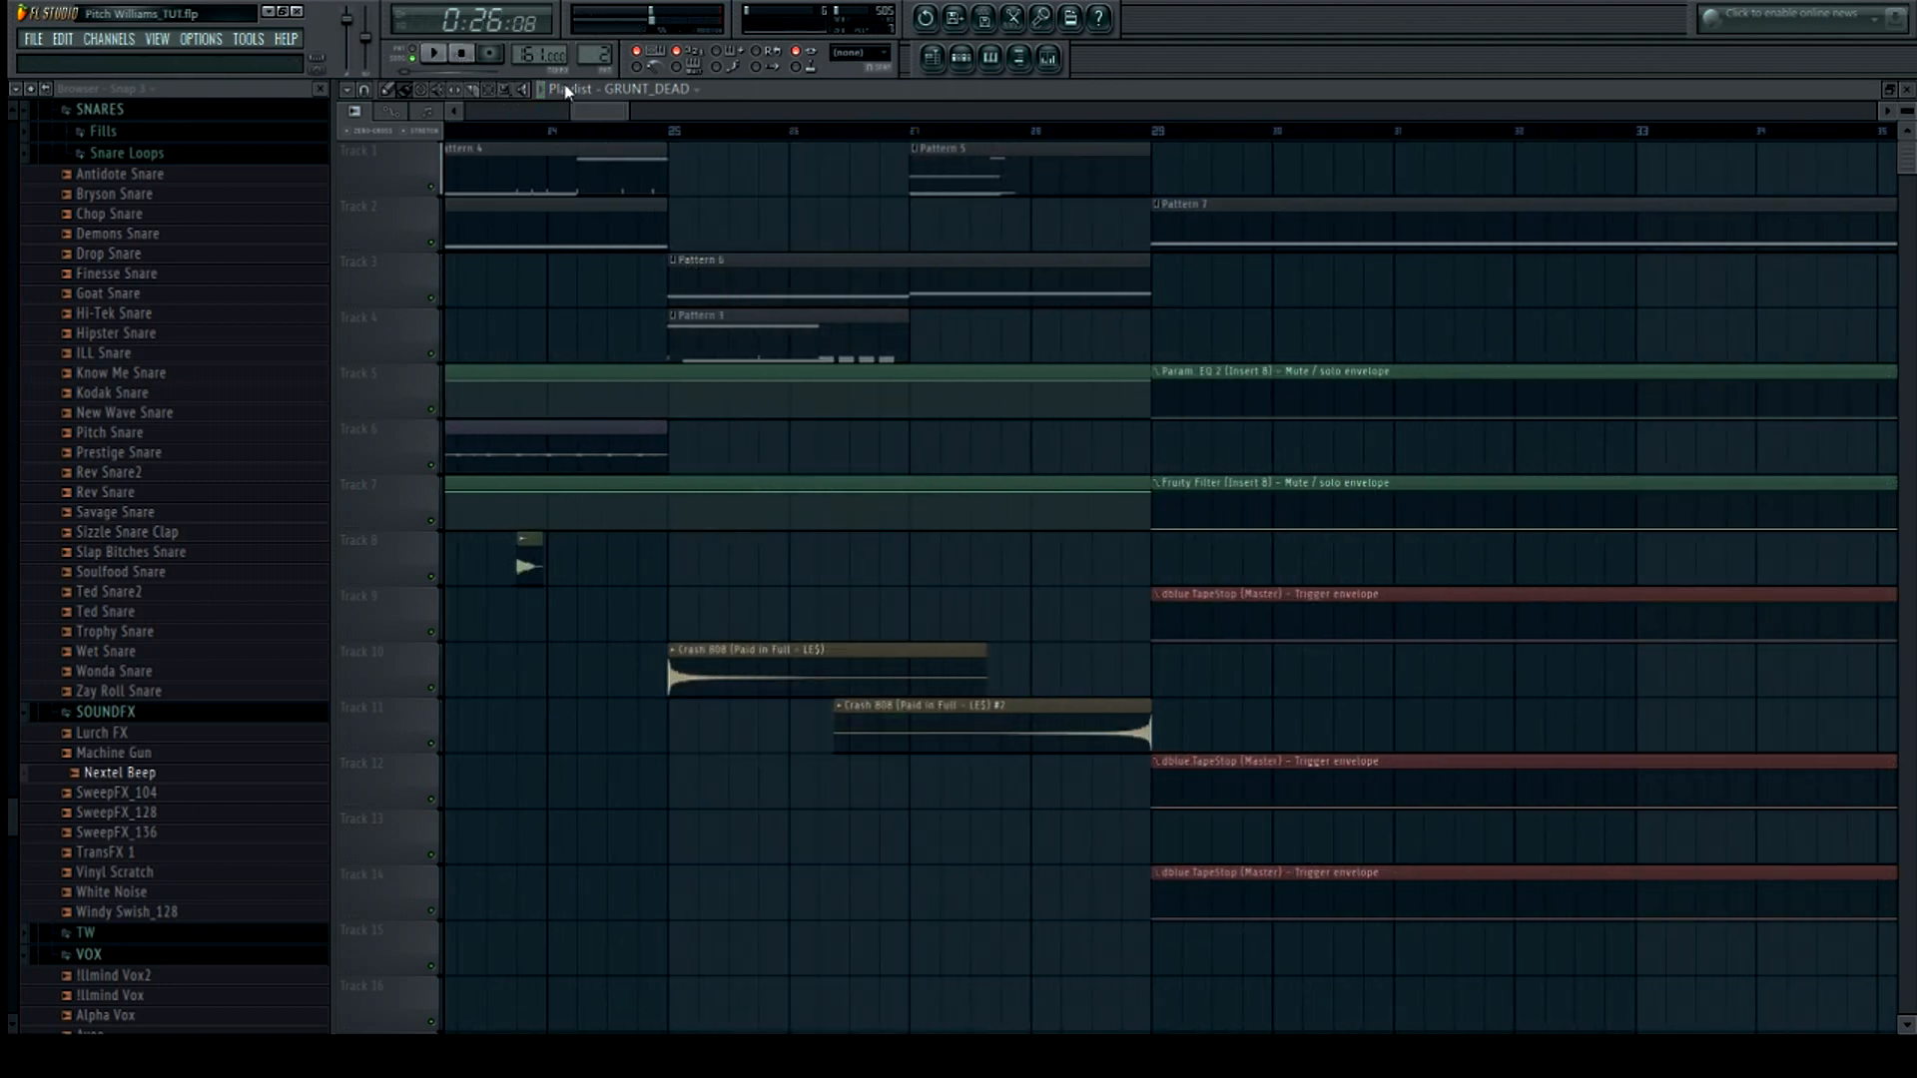
Open Pattern 3's 1MONITE hat piano roll and play it
left_click(961, 58)
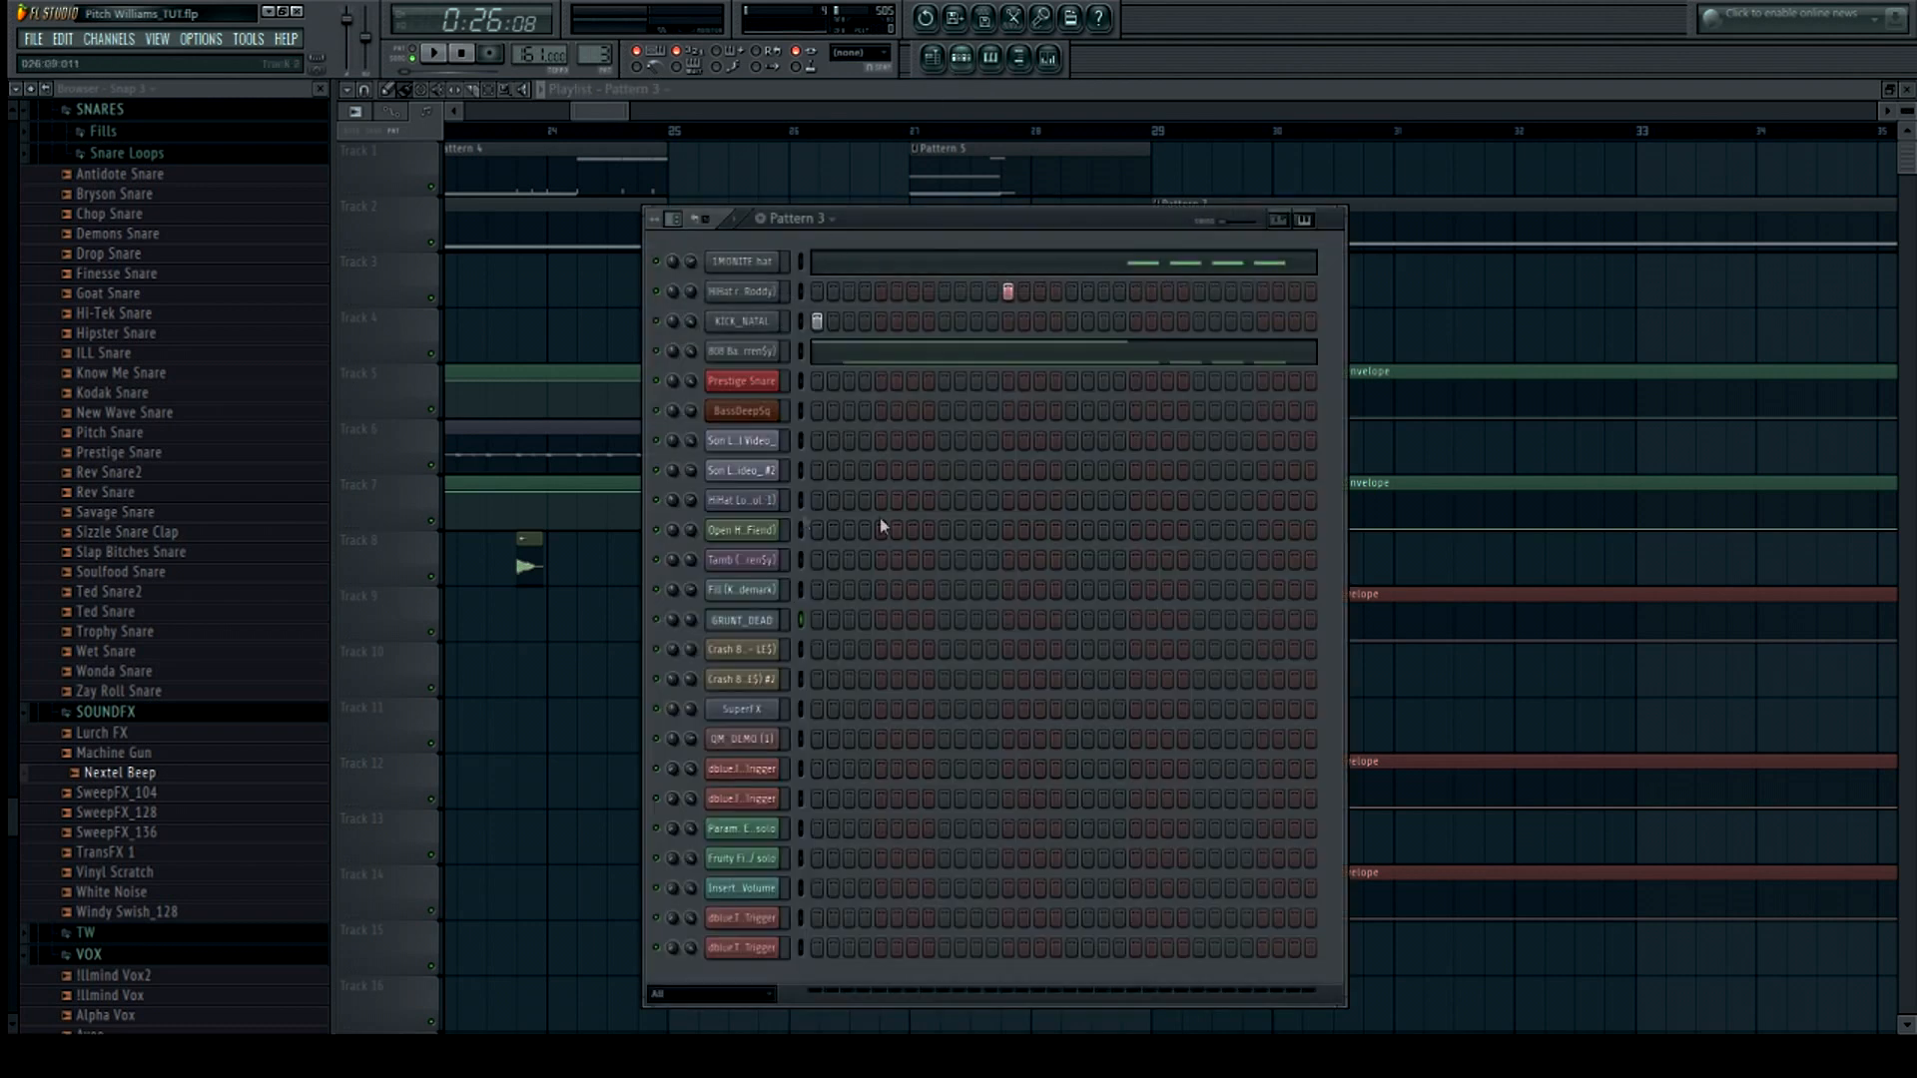
left_click(928, 264)
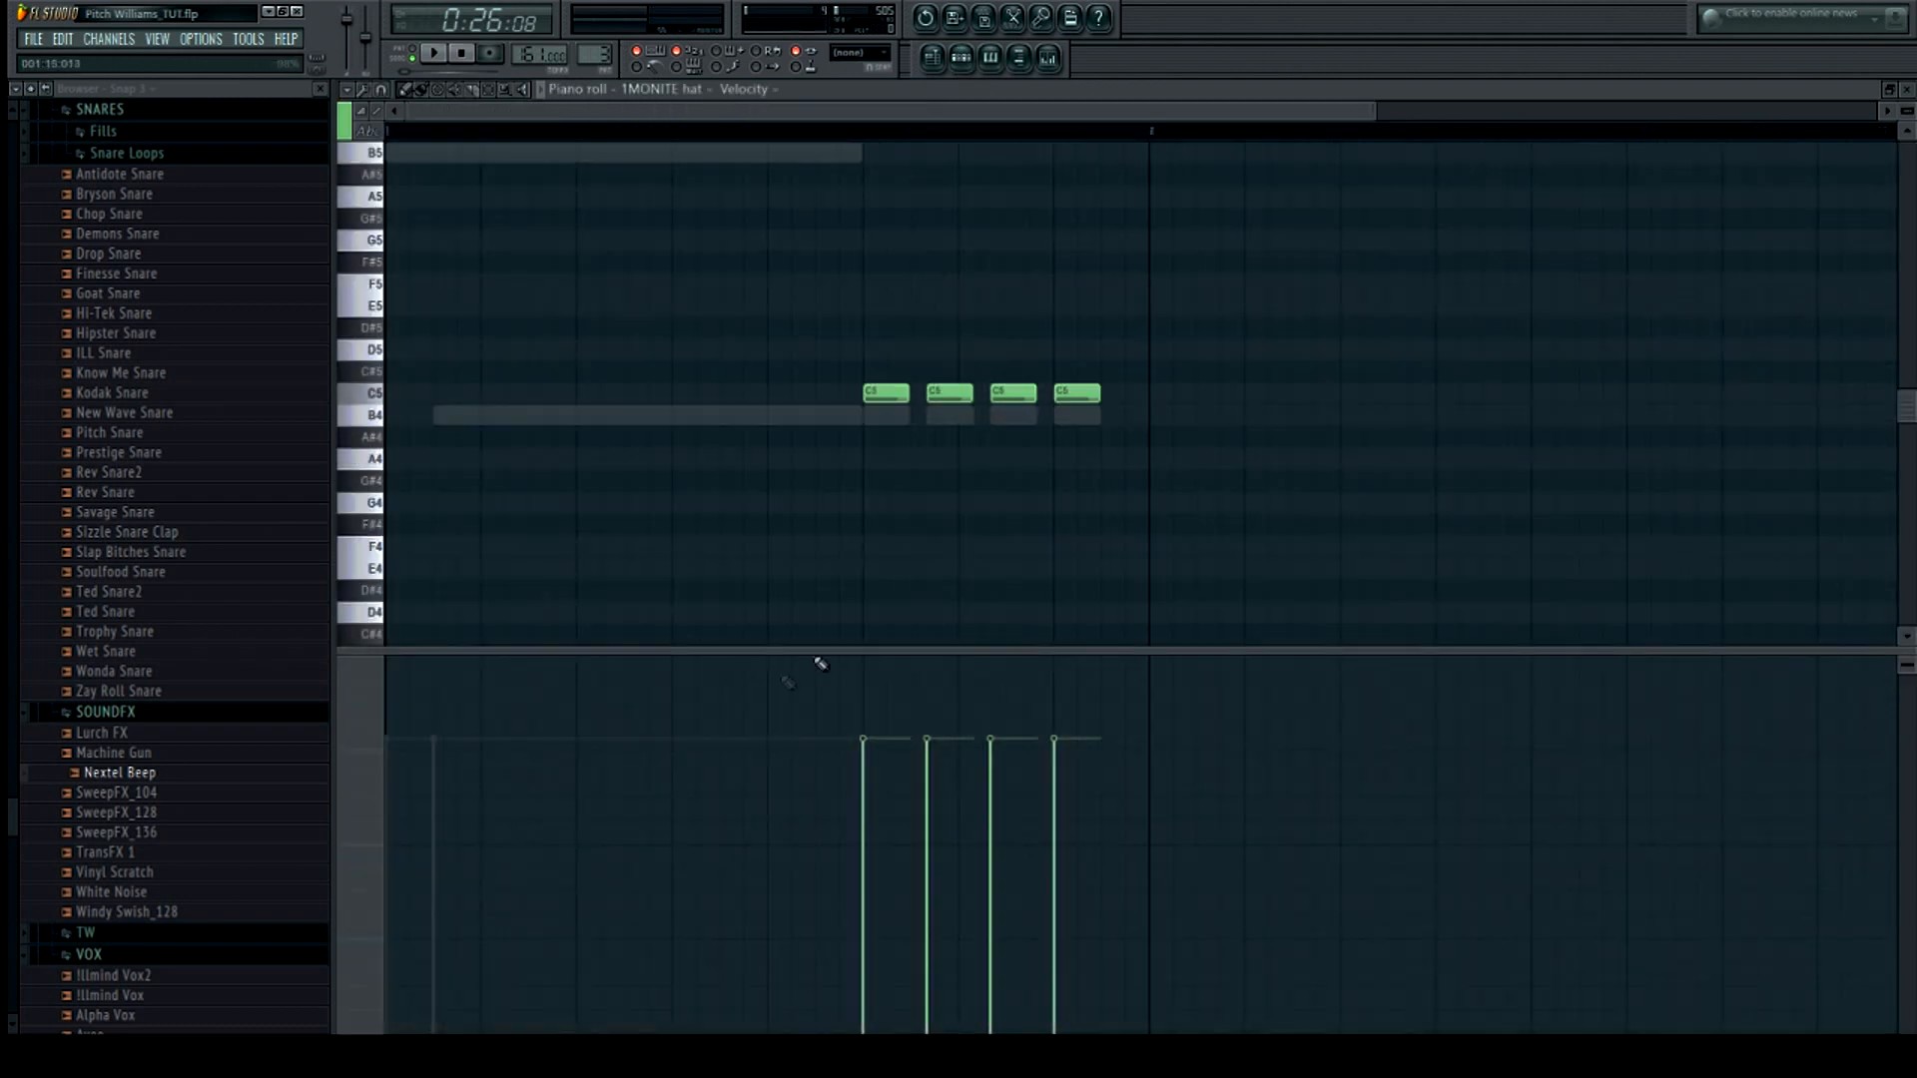
left_click(433, 53)
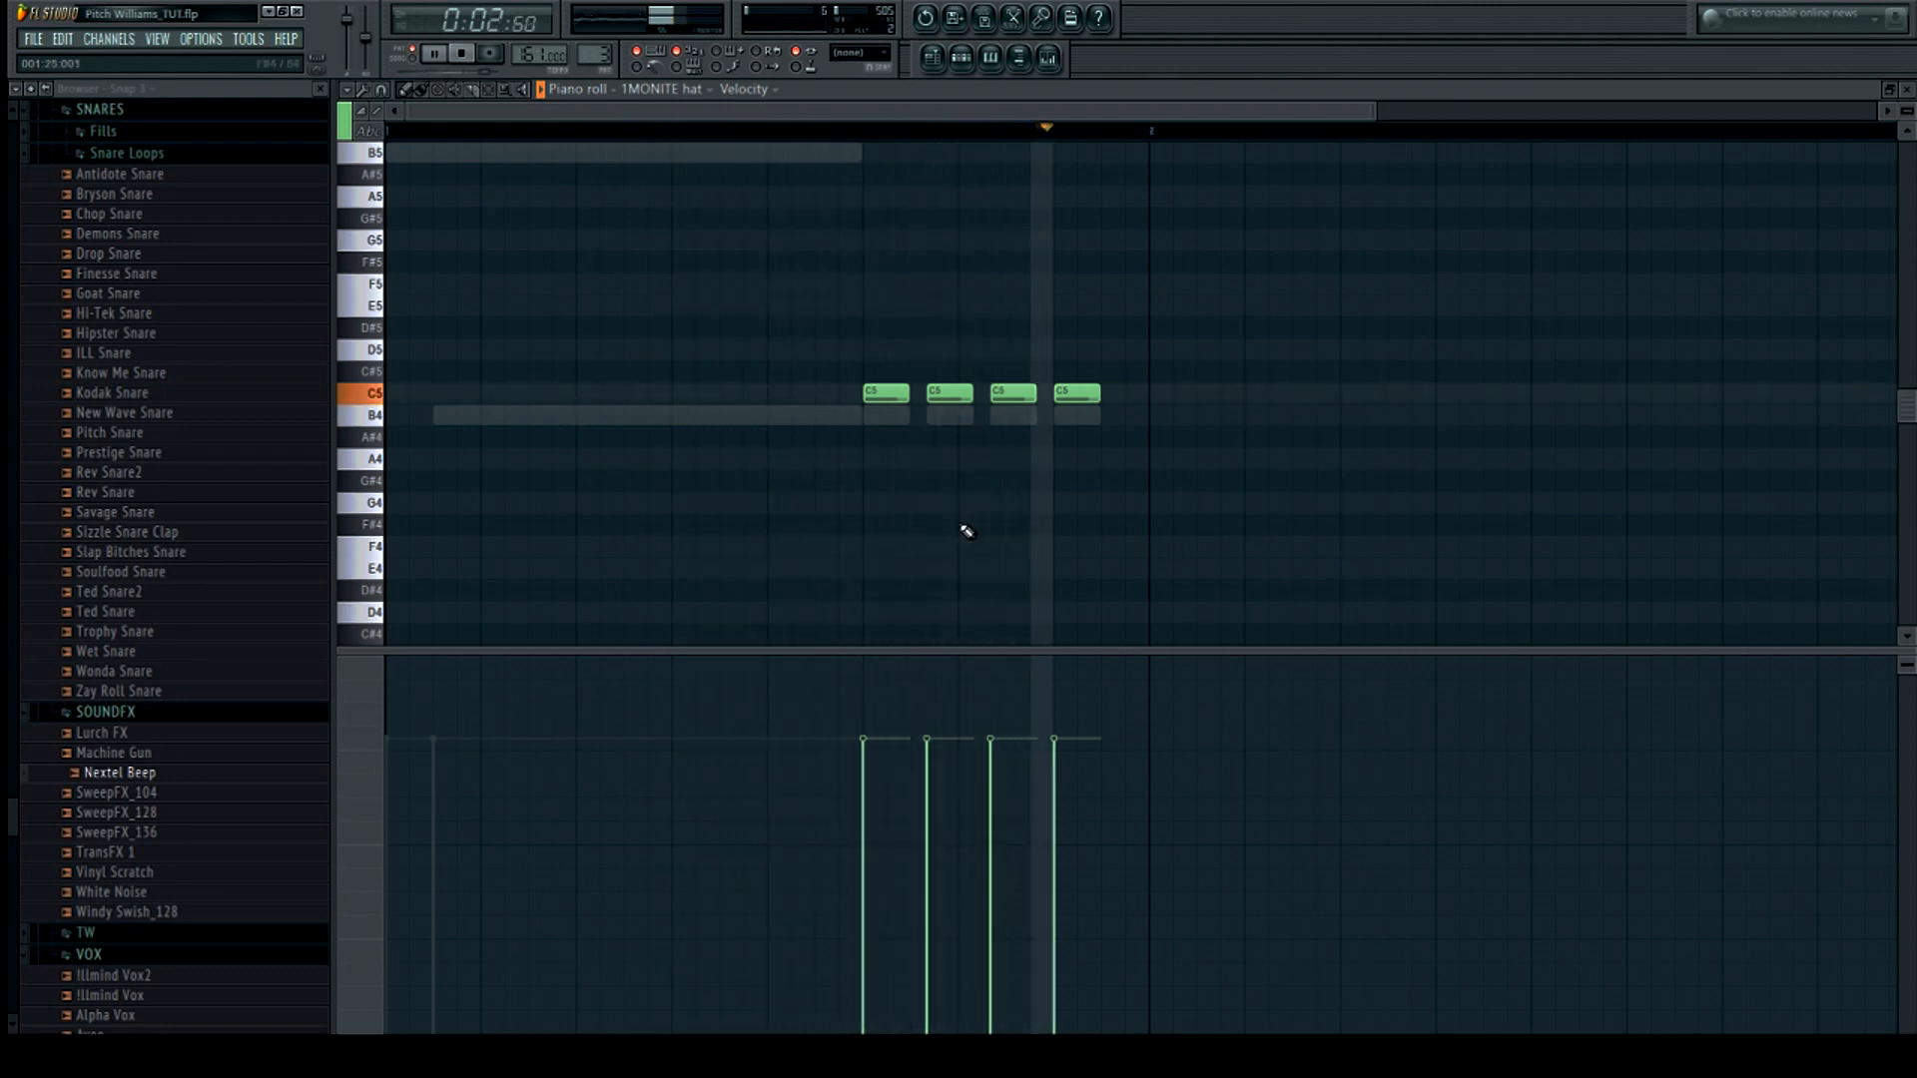
Open the 808 Bass piano roll for Pattern 3, play it and audition the B5 note, then stop
left_click(974, 64)
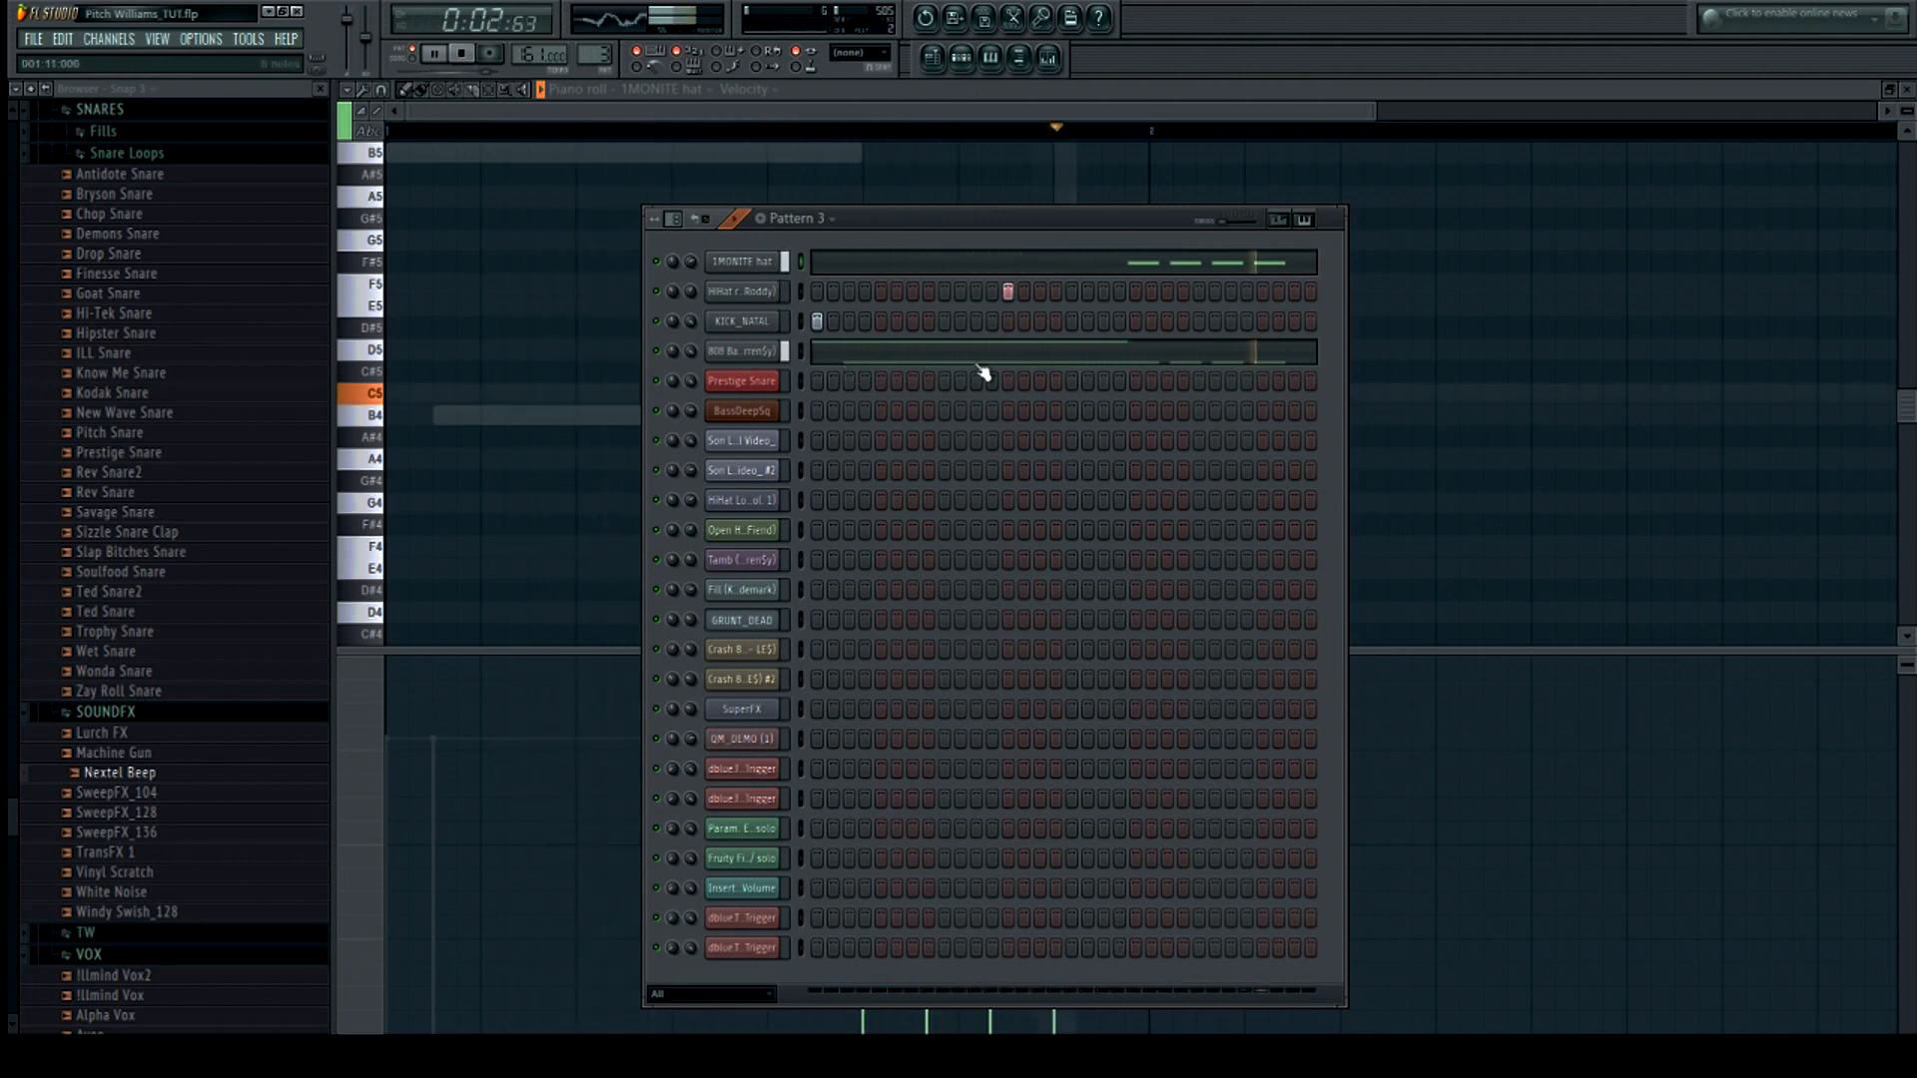
left_click(871, 367)
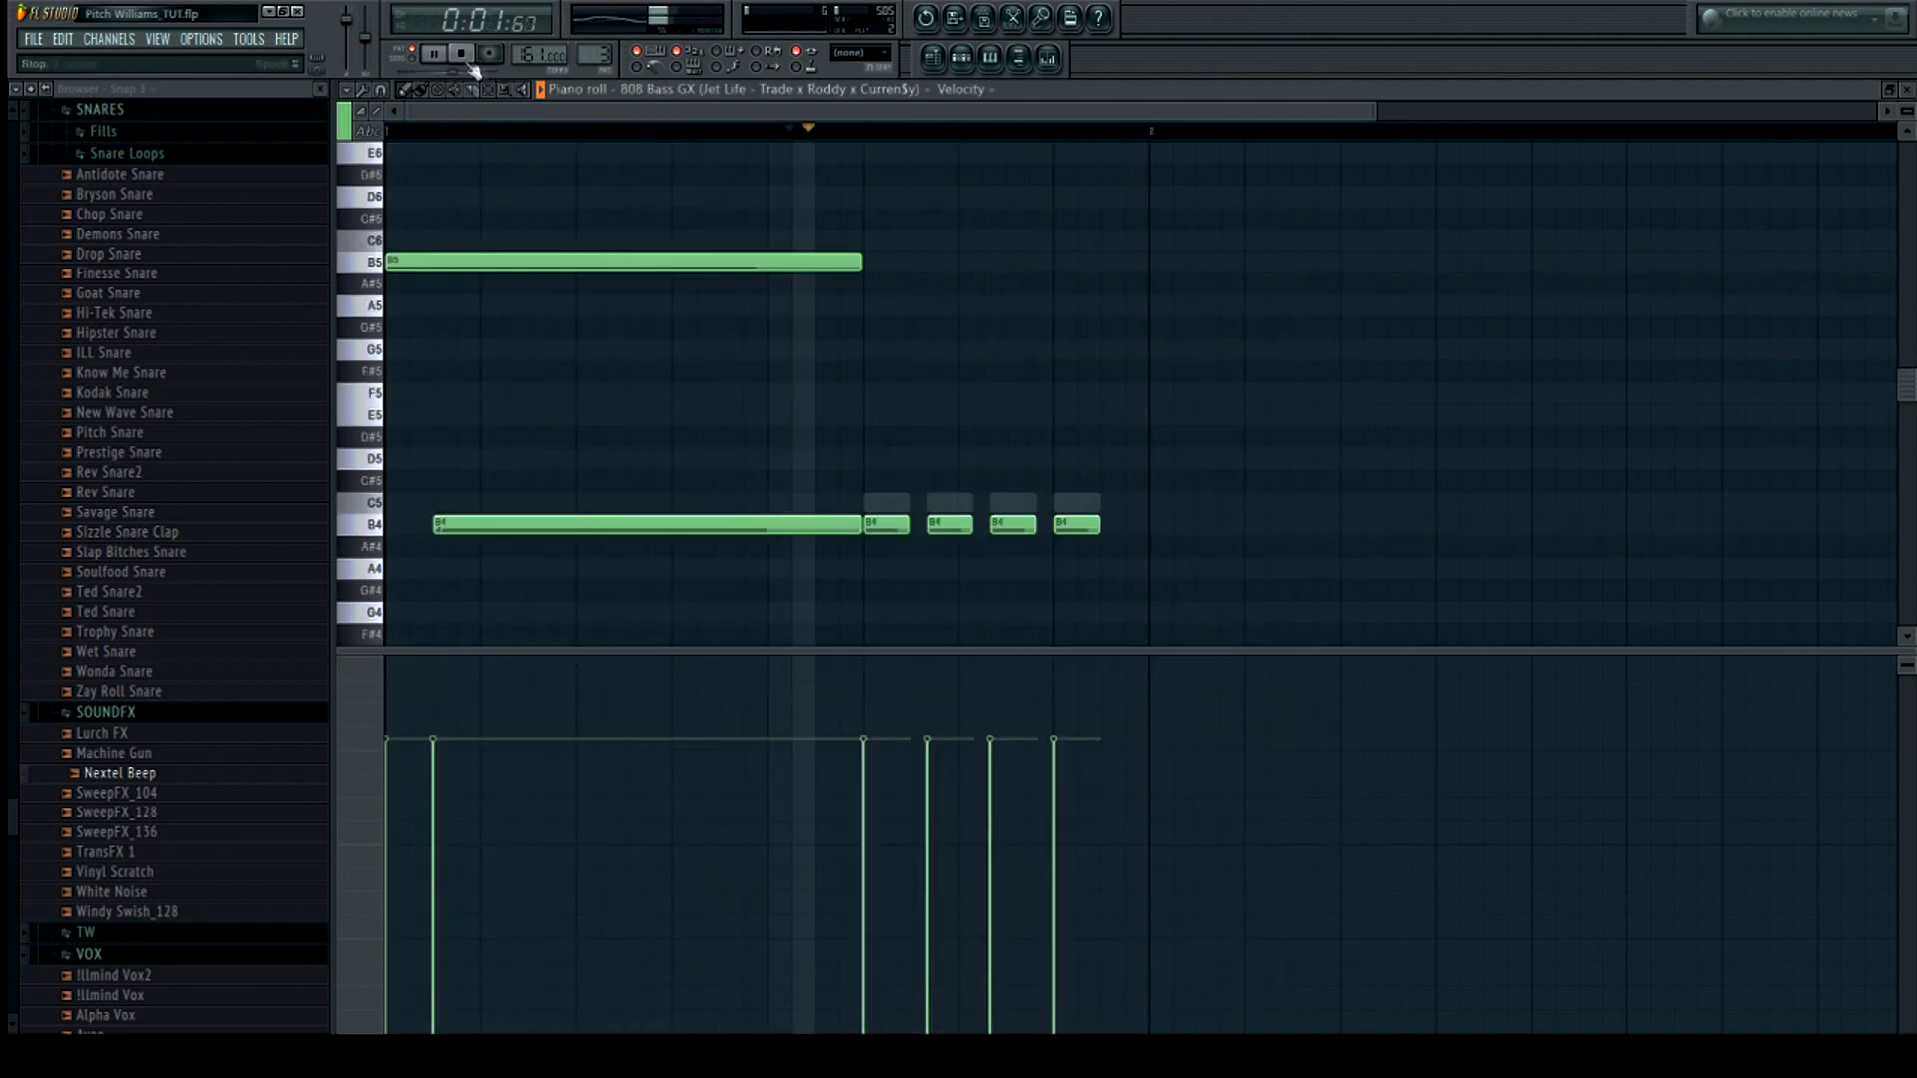
key("space")
left_click(366, 261)
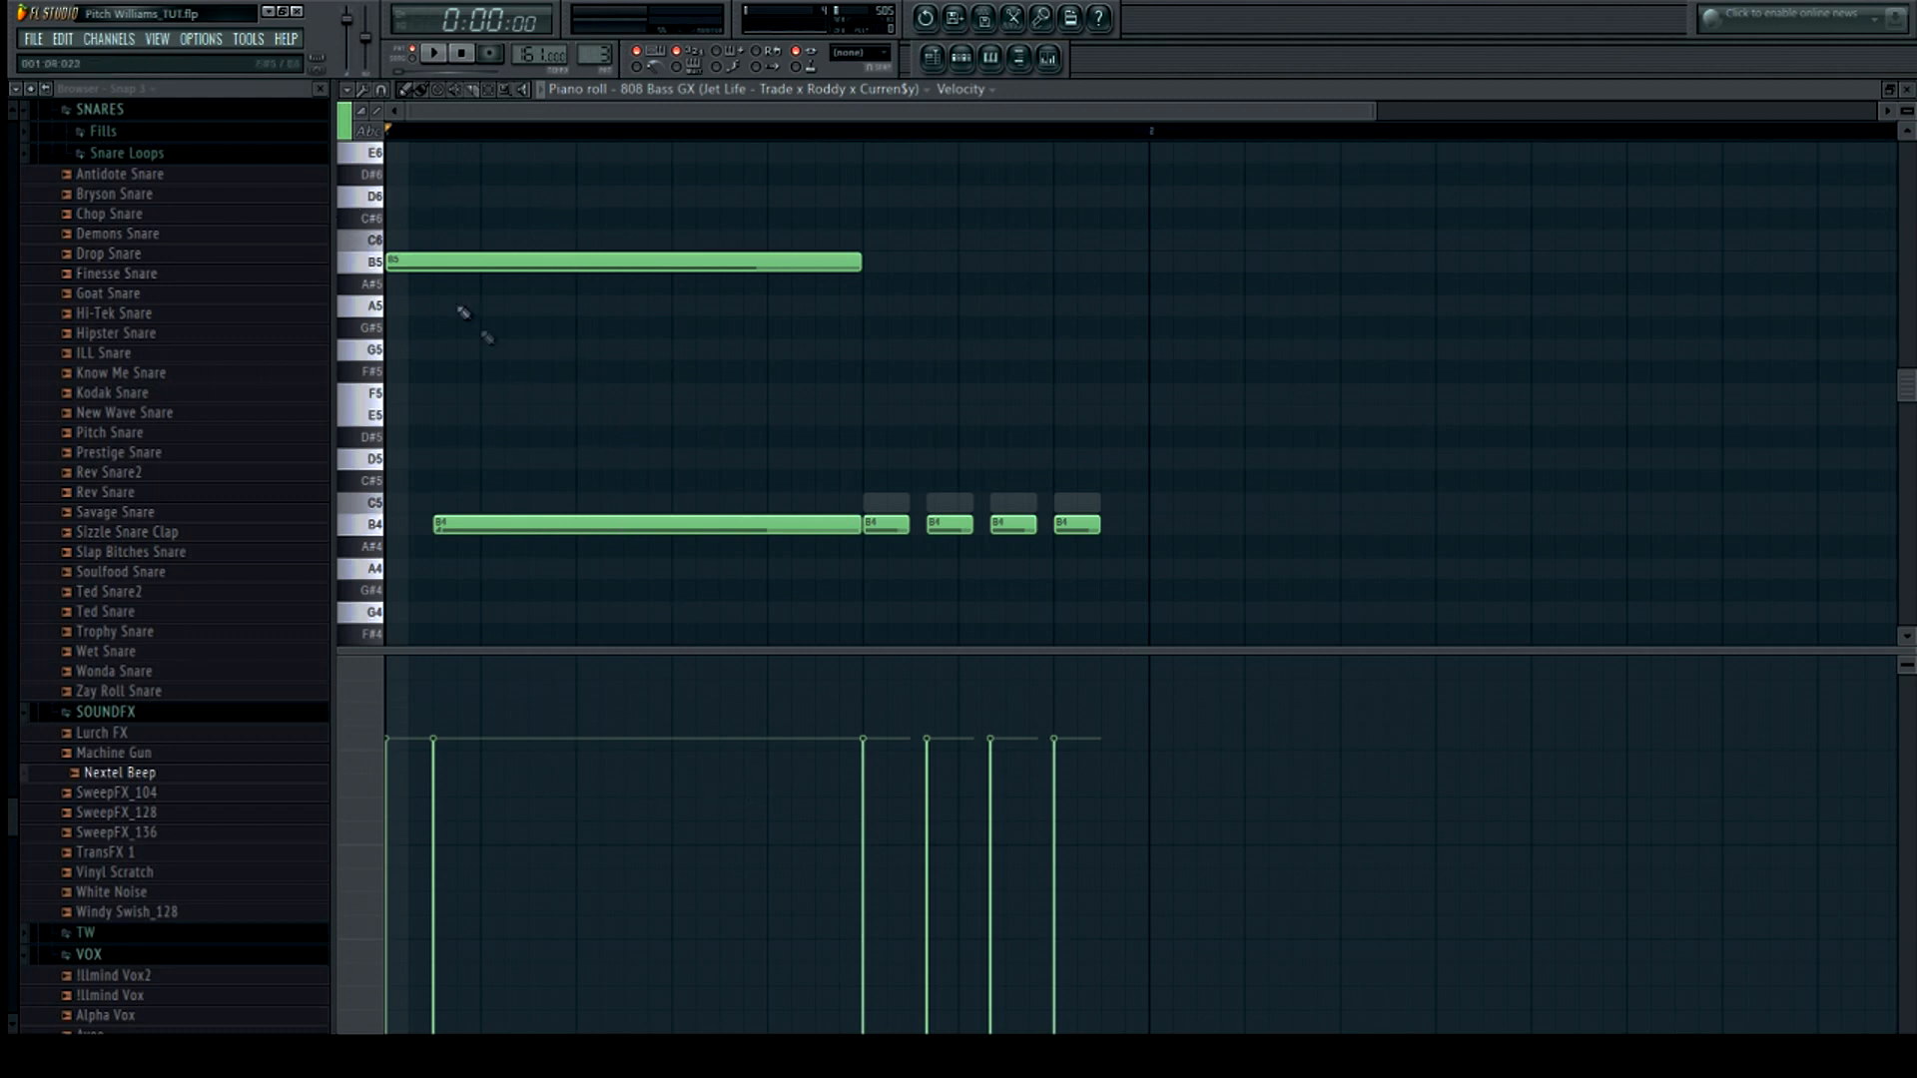
key("space")
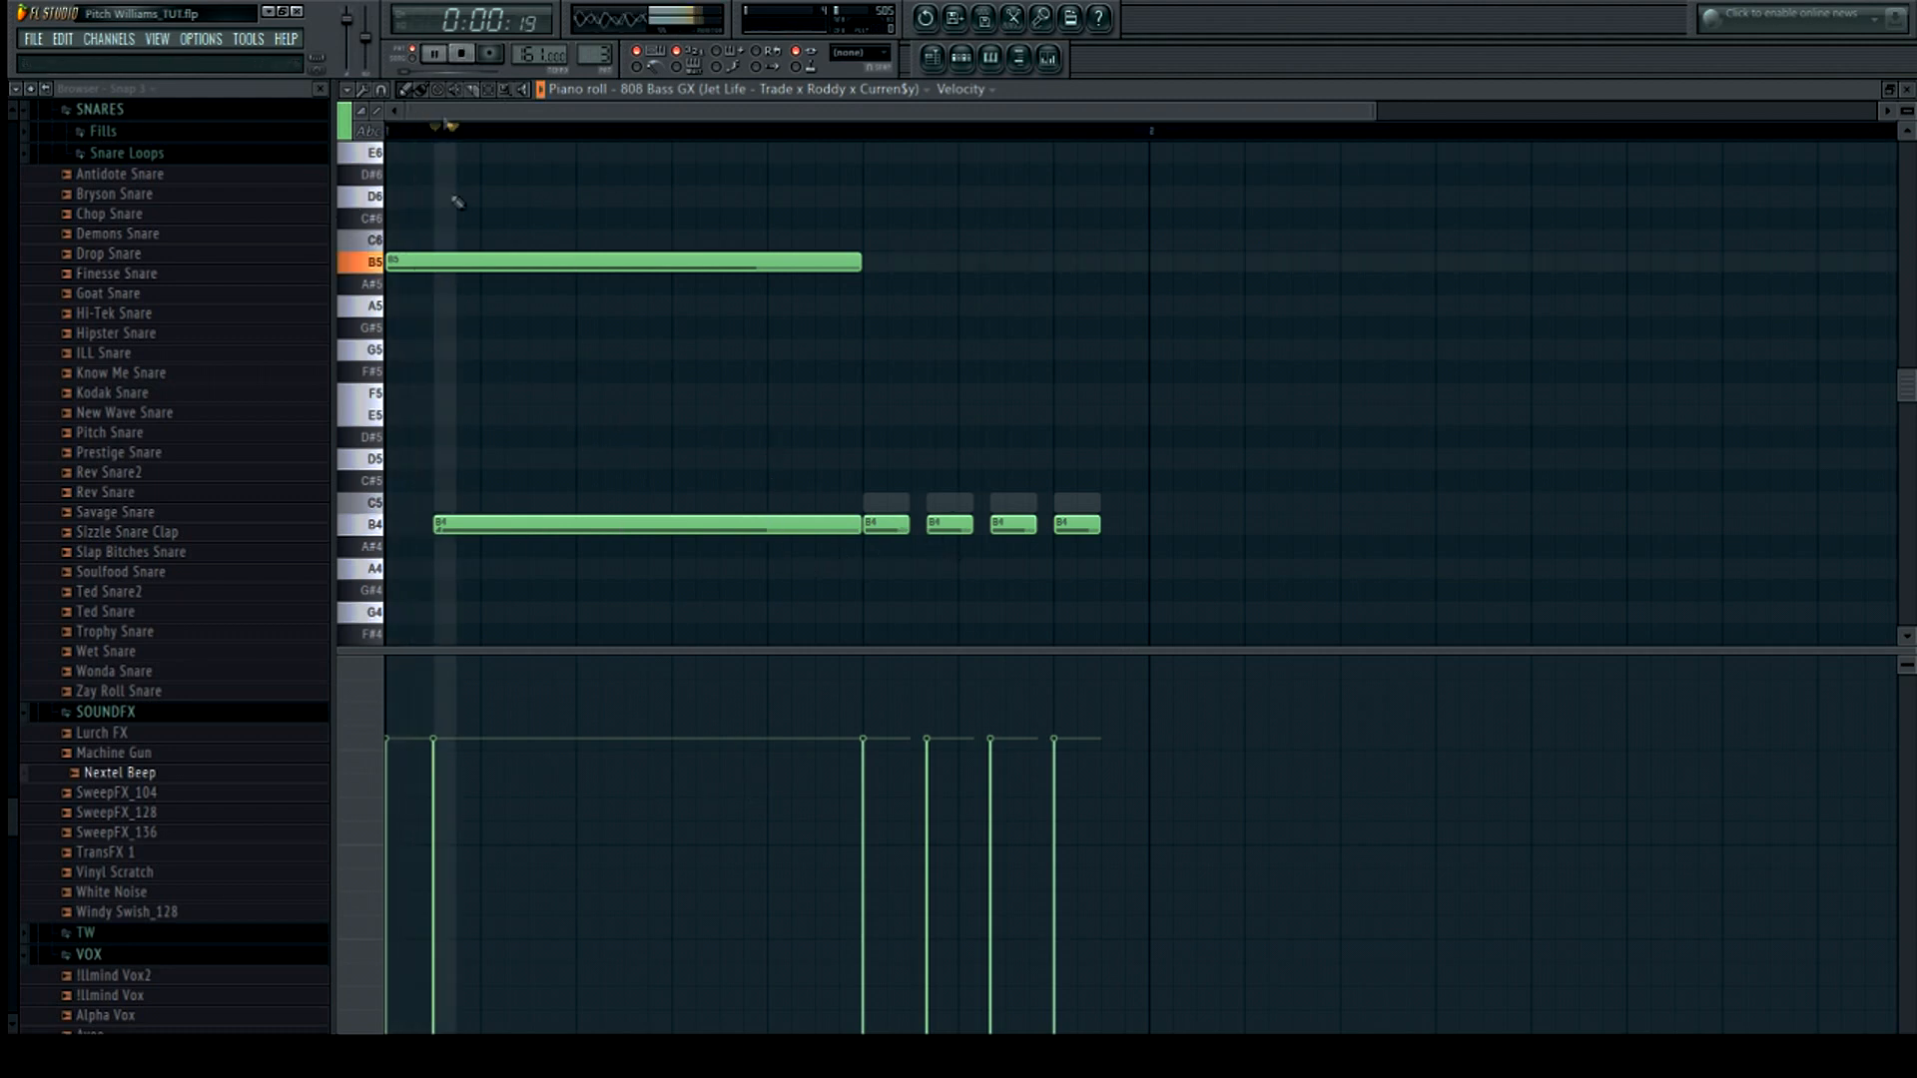
left_click(472, 55)
Return to the playlist, play the arrangement, and zoom out to view the whole song structure
left_click(961, 58)
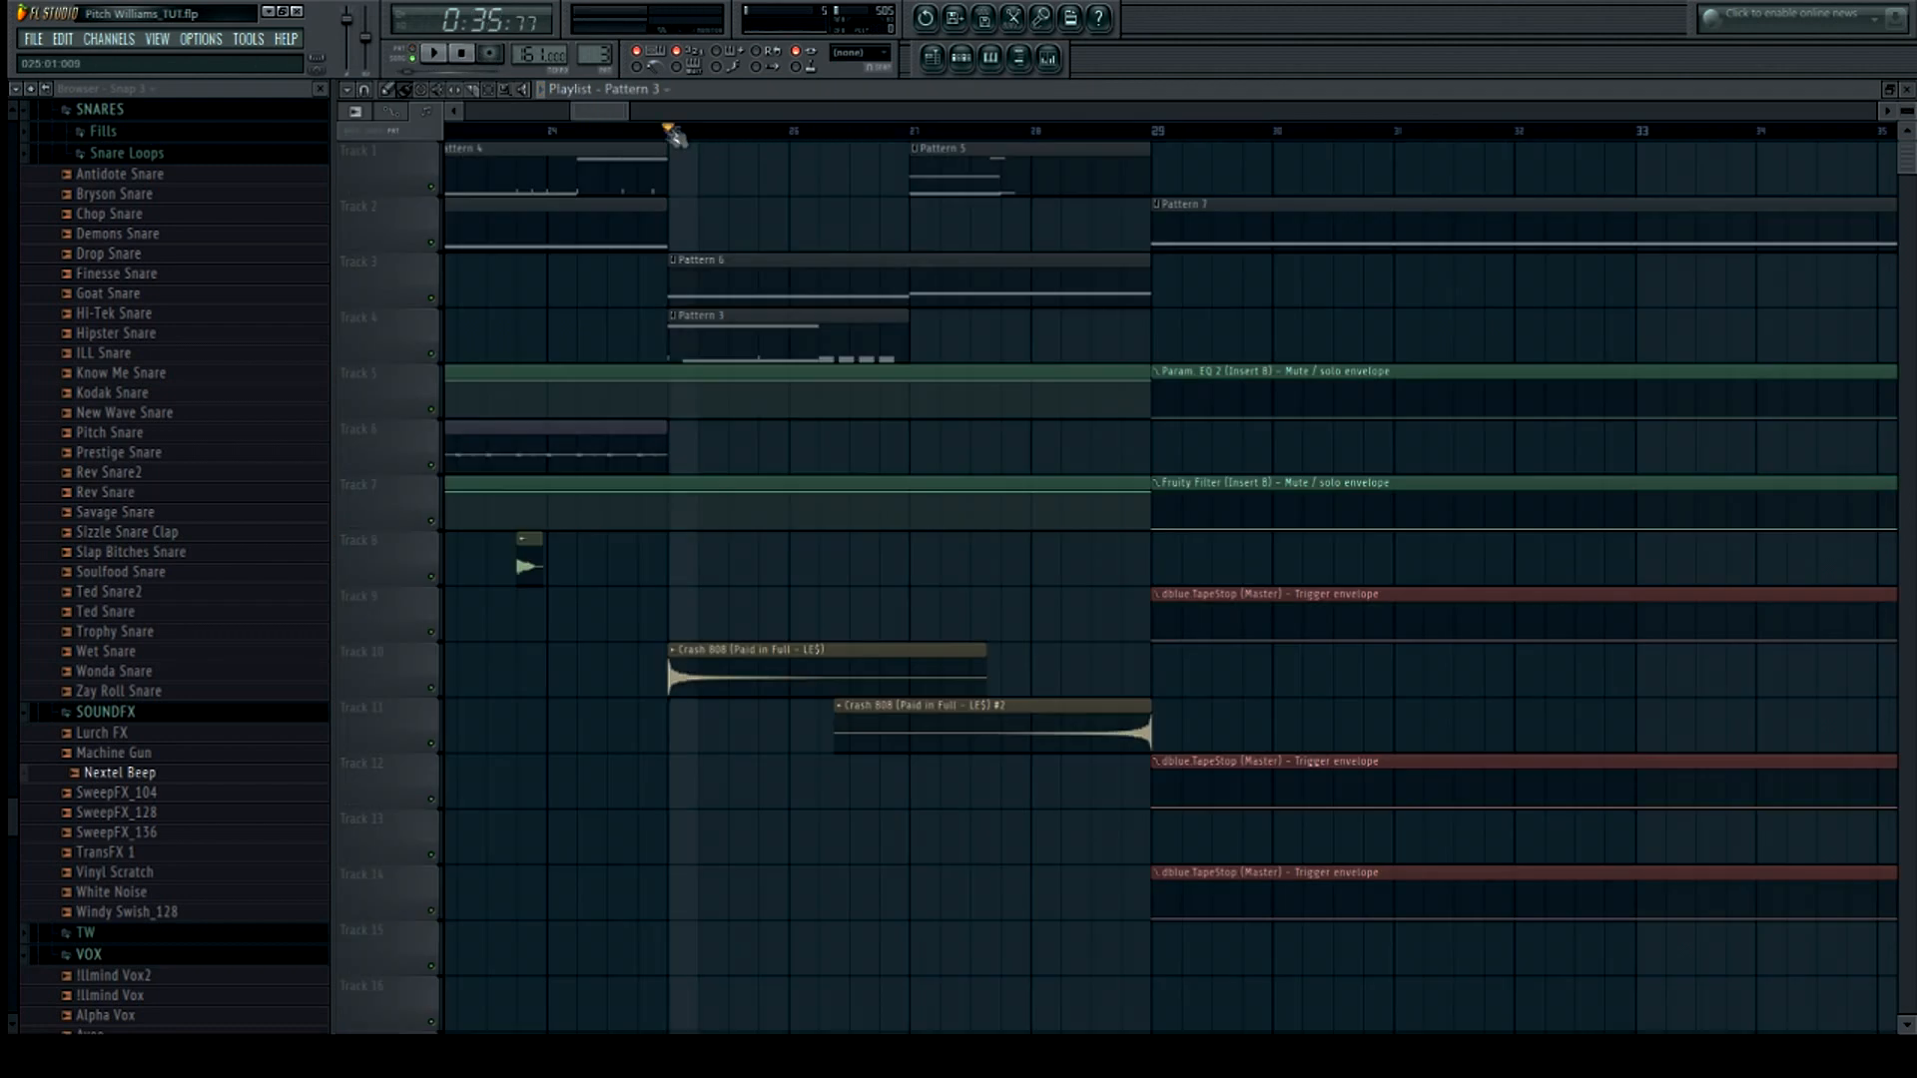
left_click(435, 52)
left_click_drag(627, 112, 978, 113)
left_click_drag(454, 112, 586, 110)
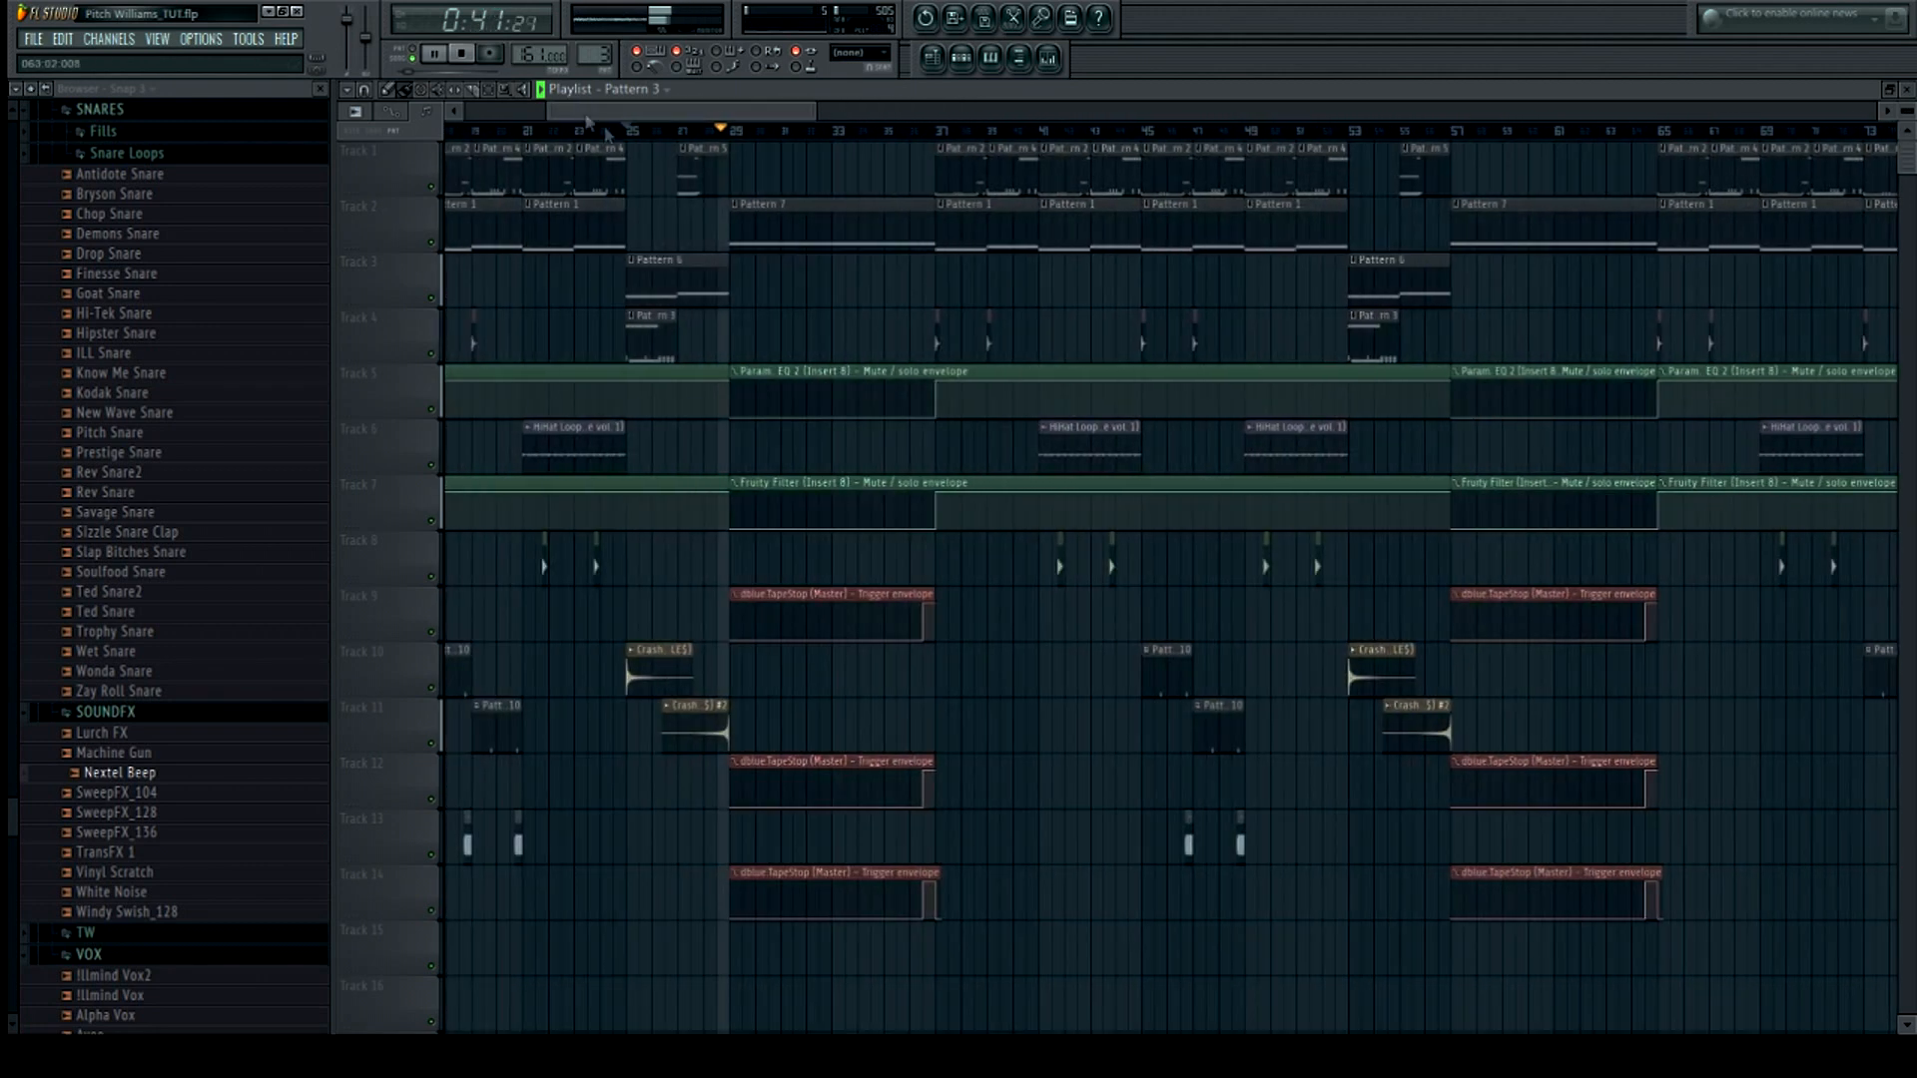
scroll(805, 539, "down", 6)
scroll(848, 719, "up", 6)
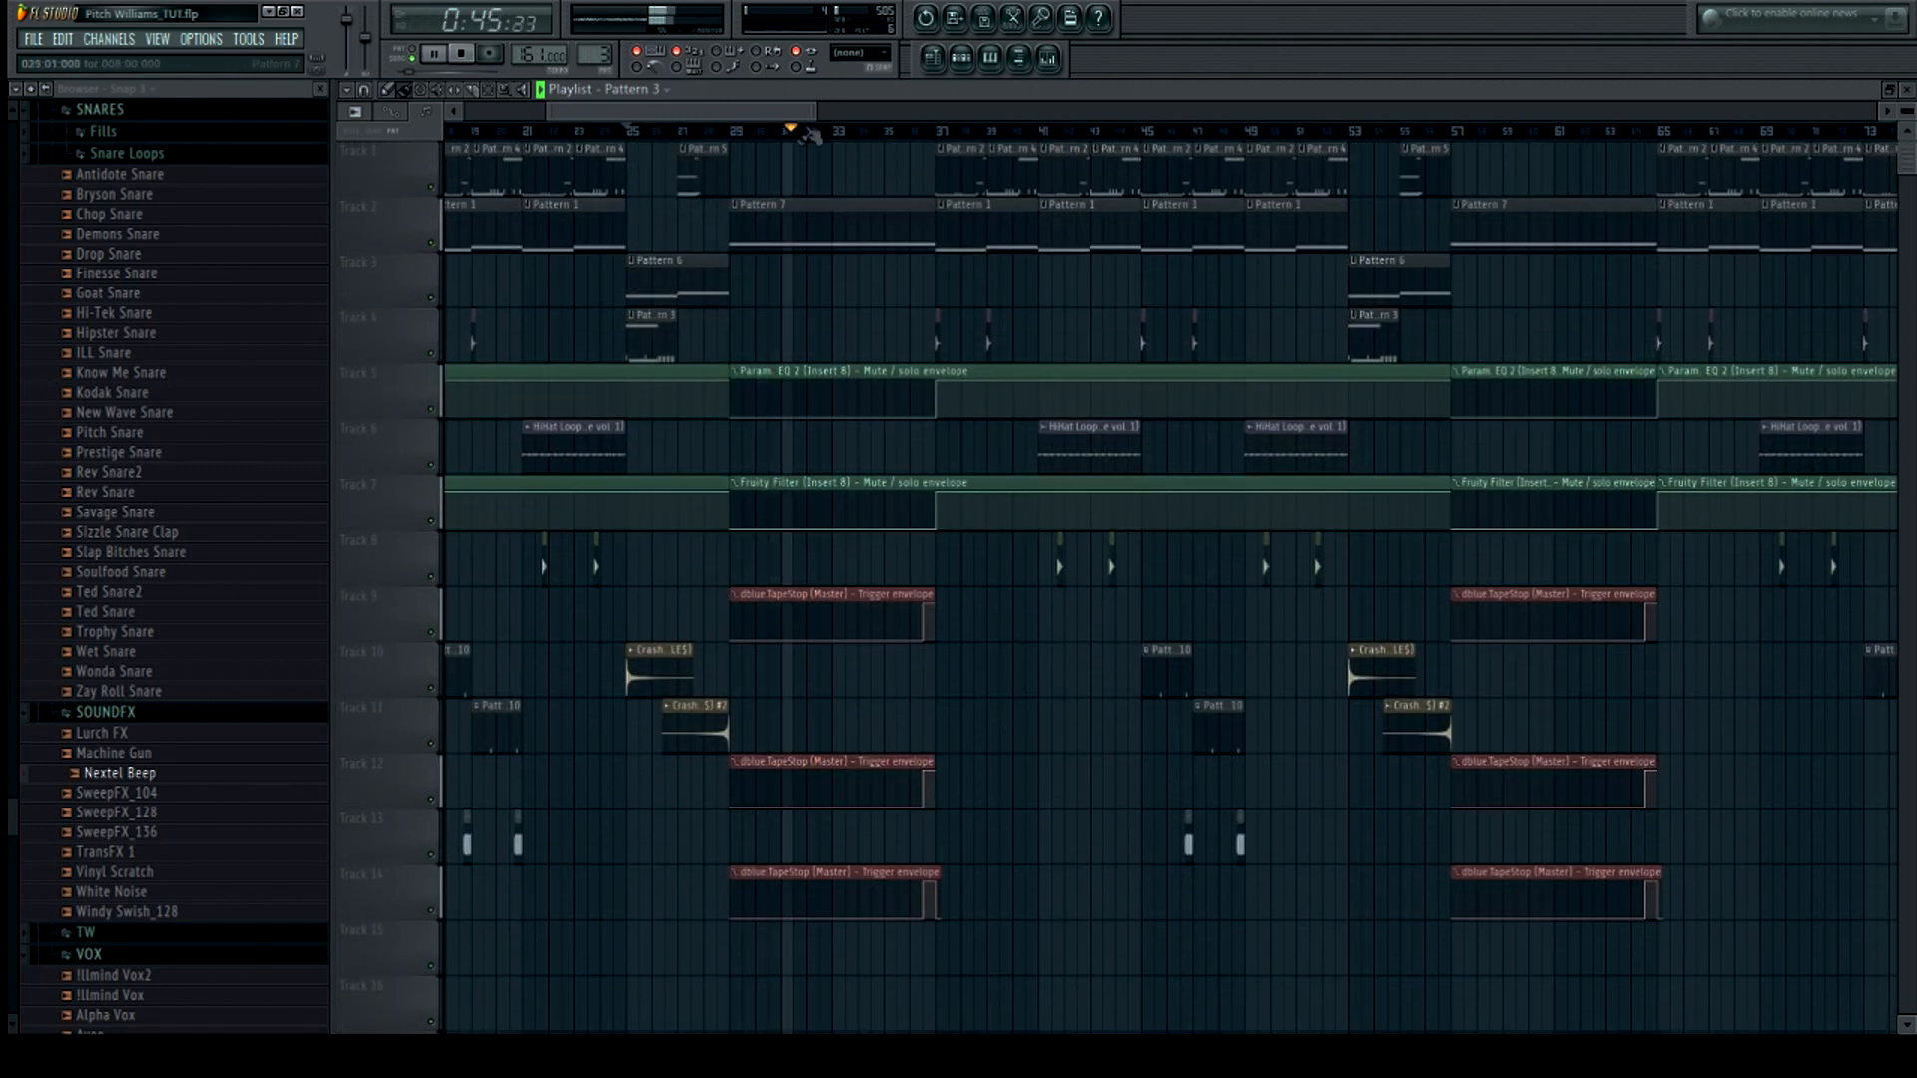
left_click_drag(821, 111, 1076, 111)
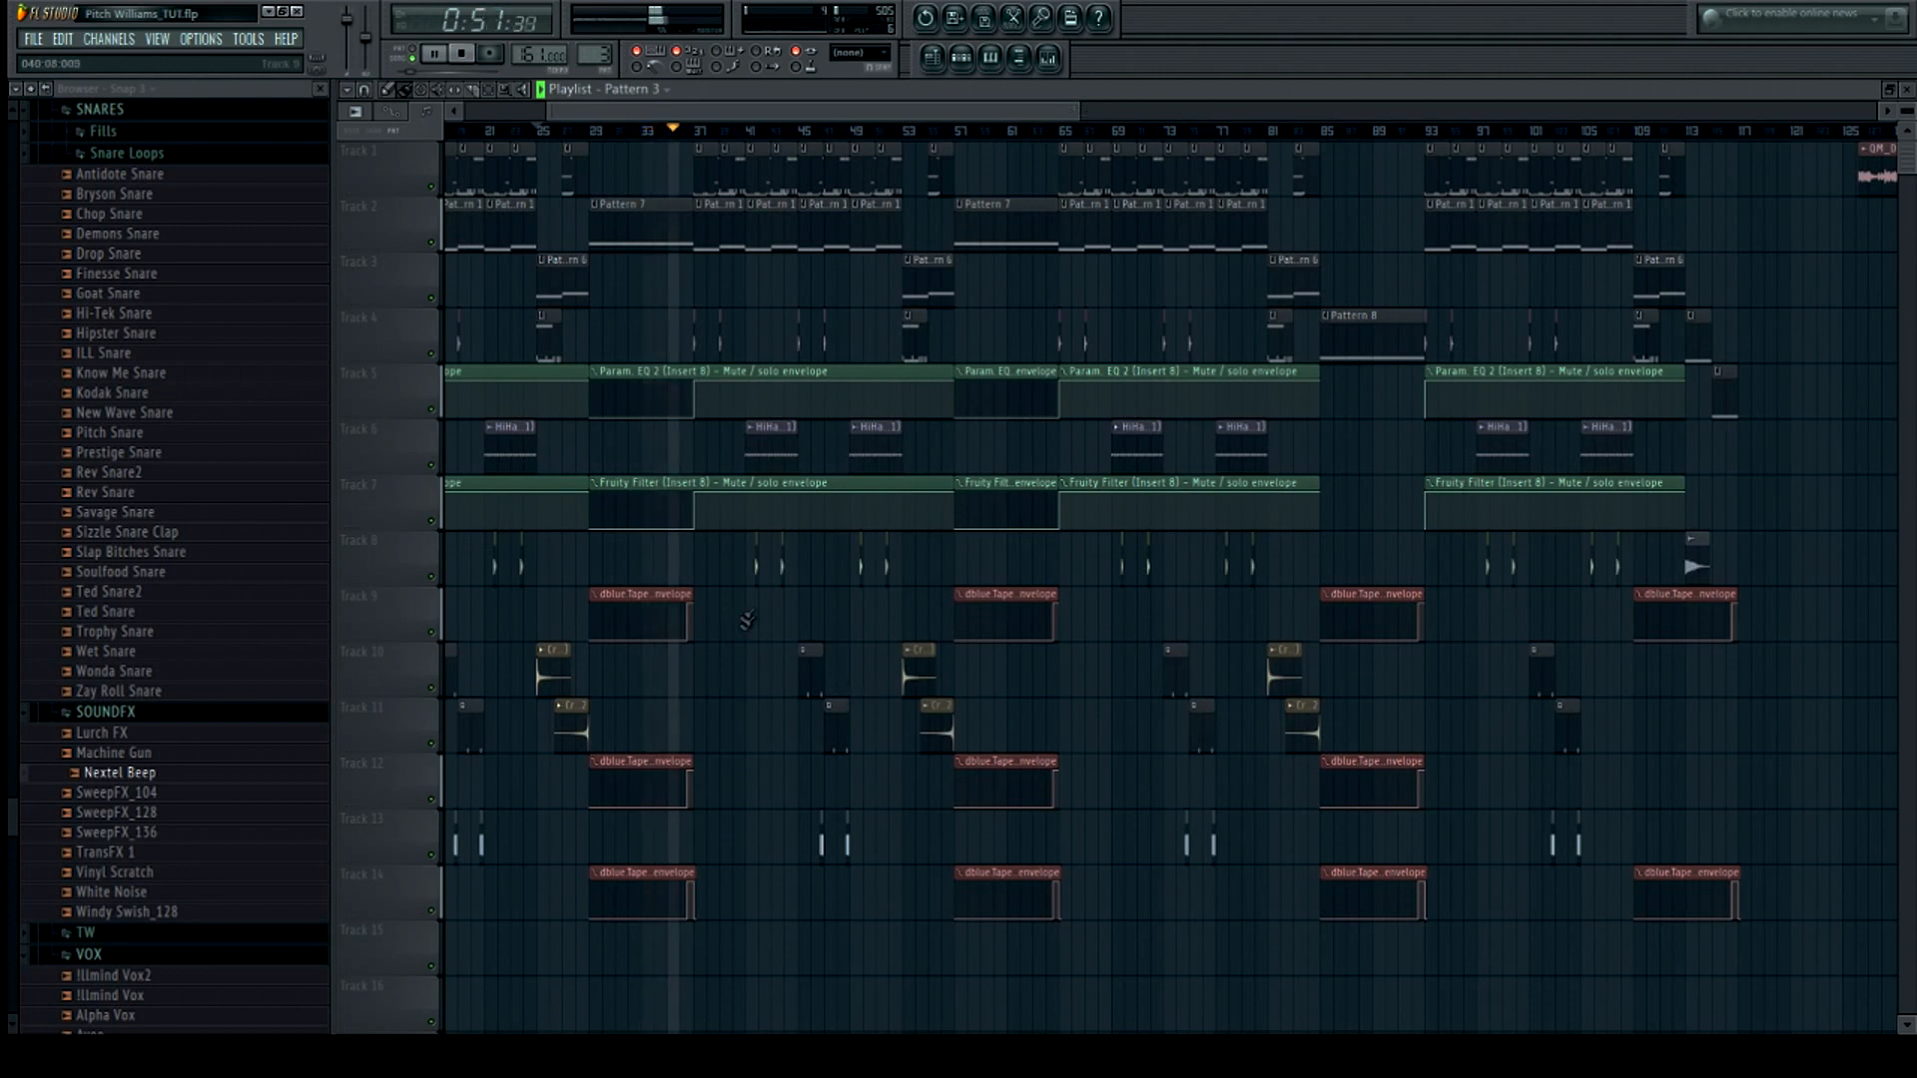
Open the mixer, select Insert 3 to show its effects, then close it and stop playback
left_click(1051, 60)
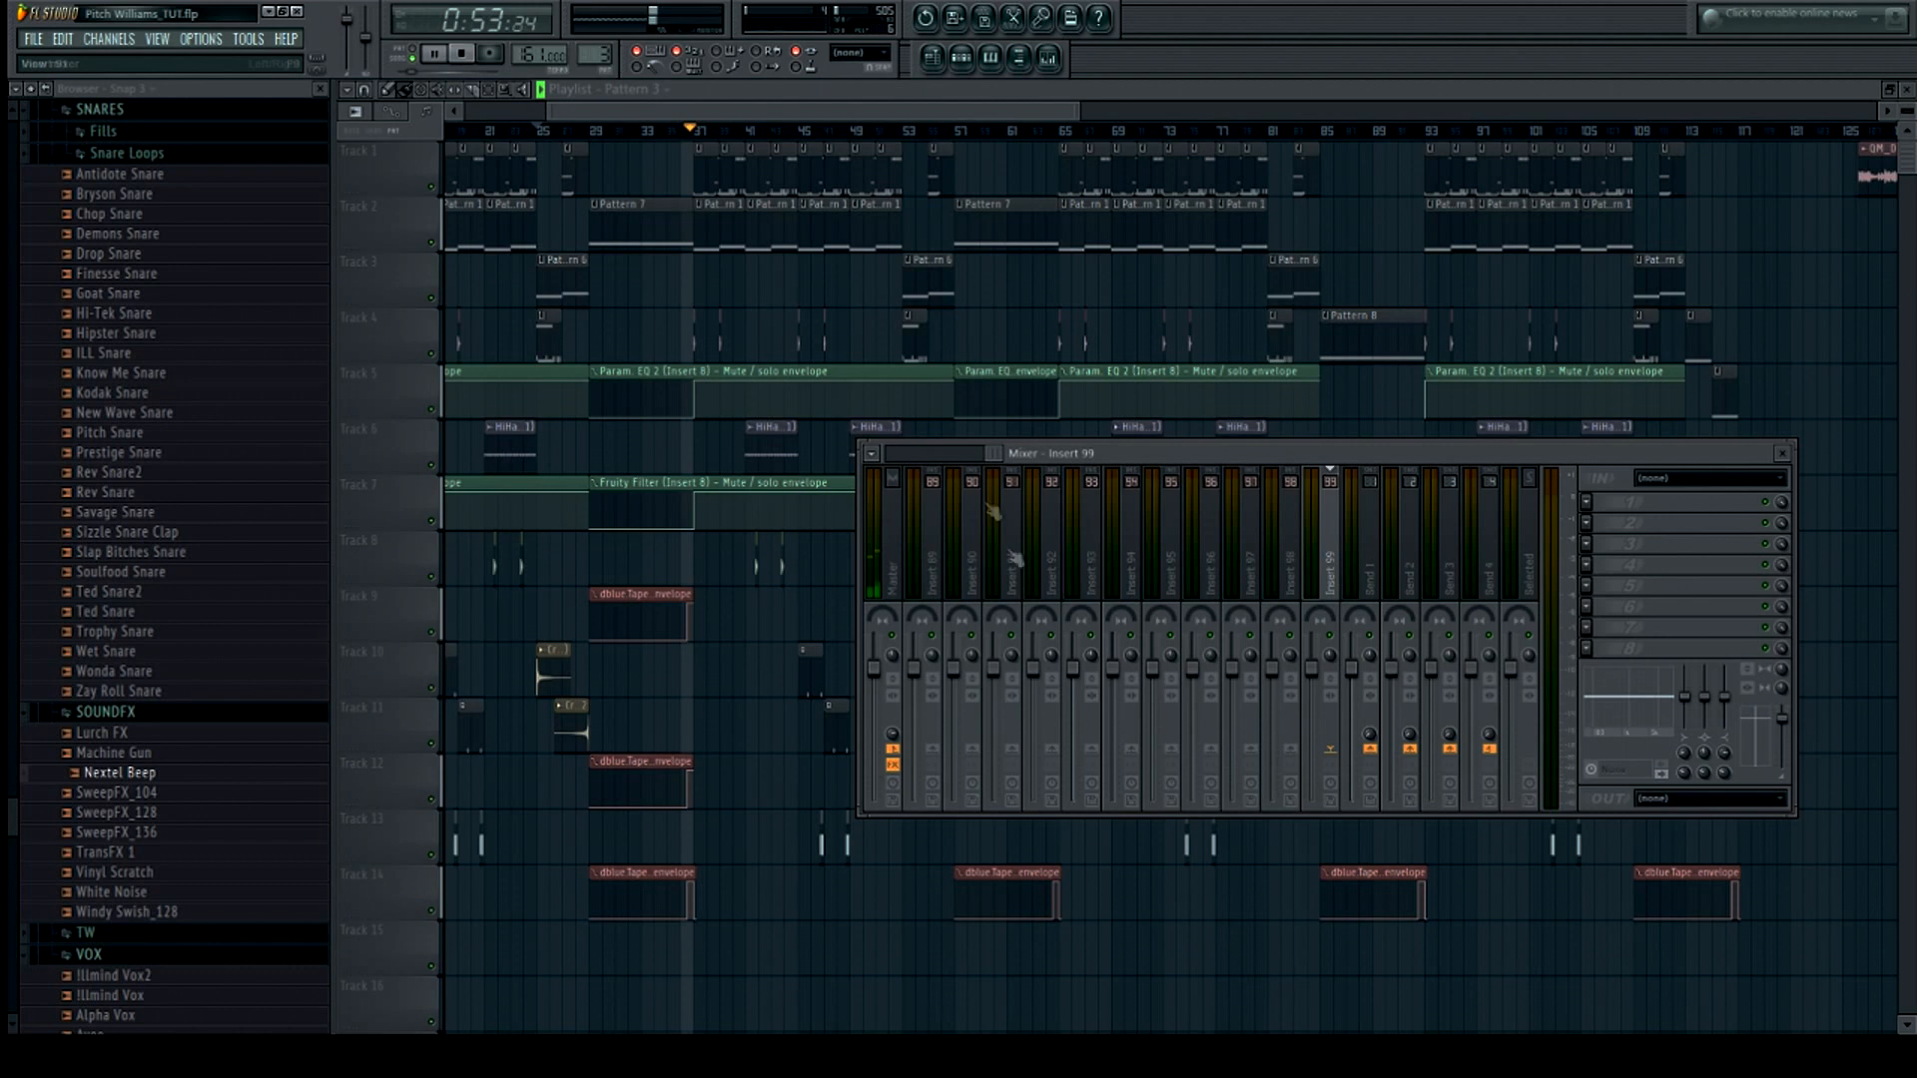
left_click_drag(993, 453, 853, 457)
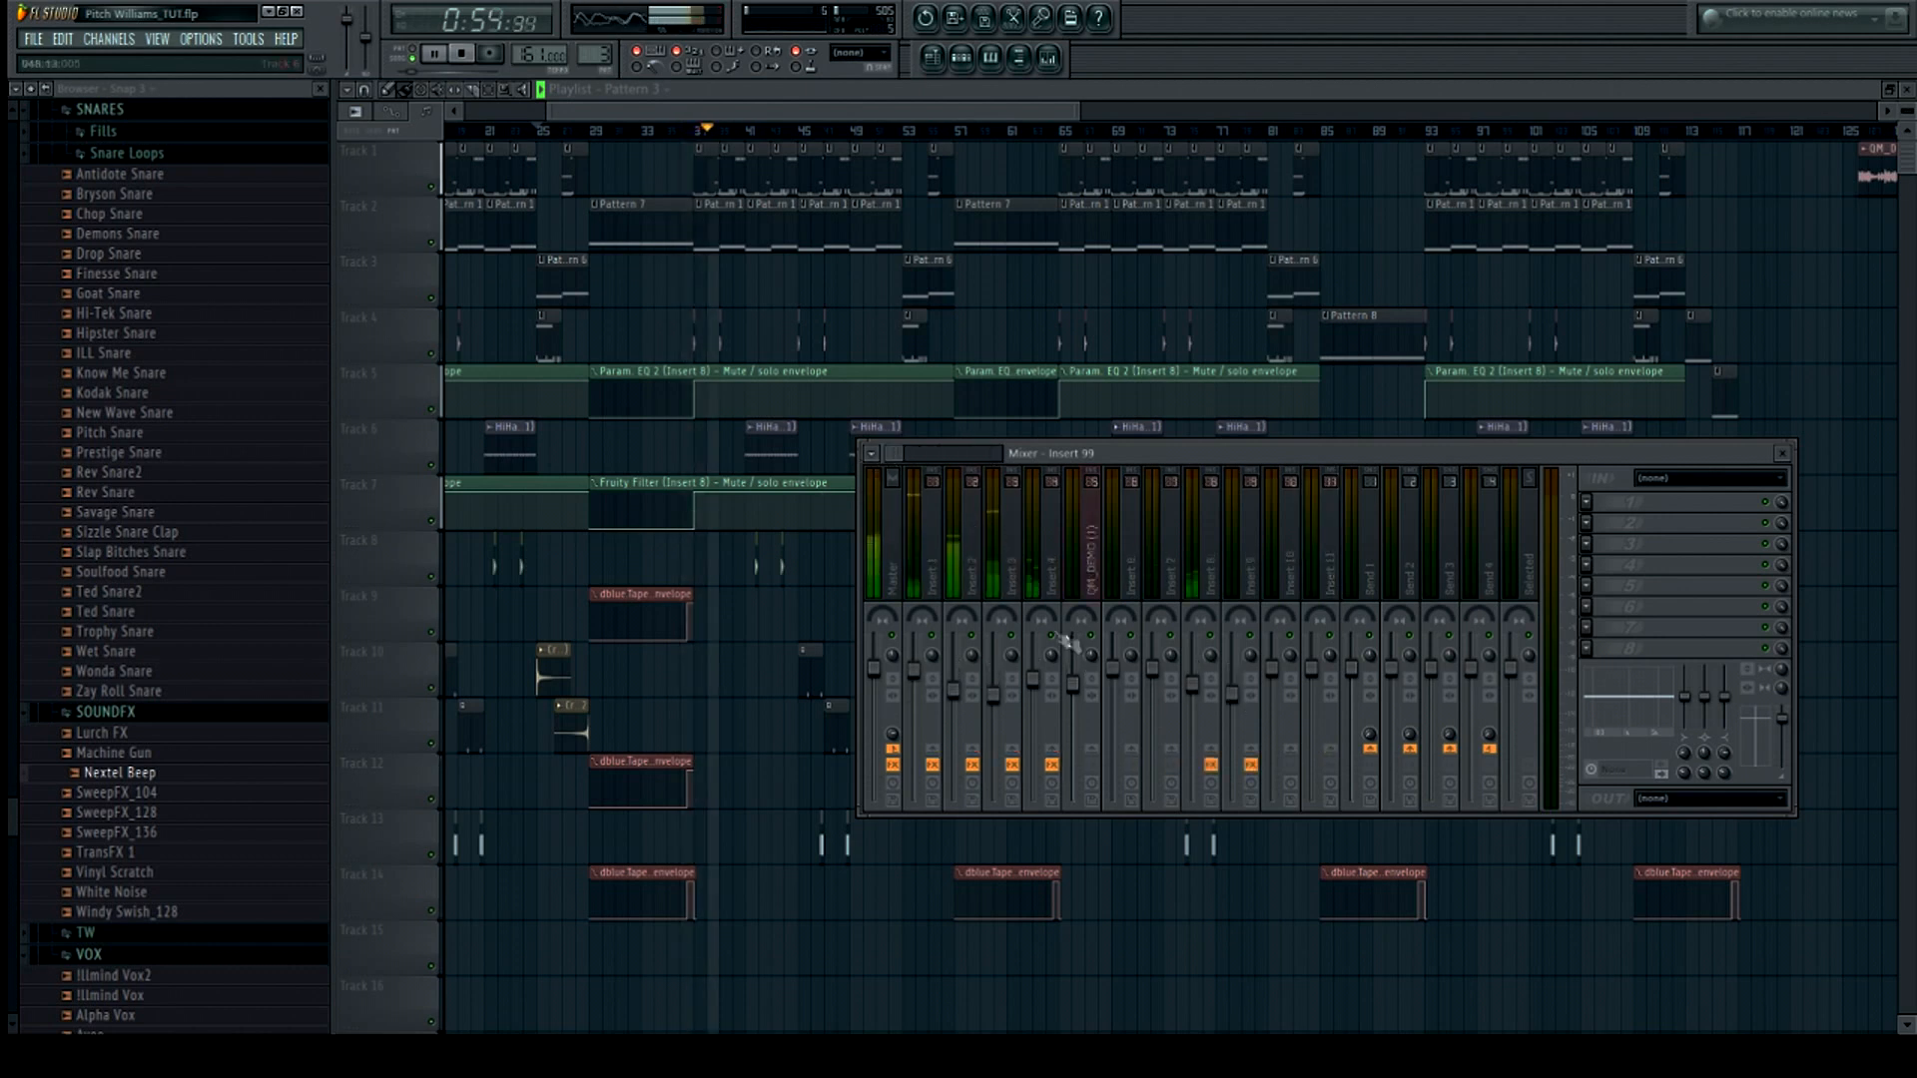
left_click(1021, 539)
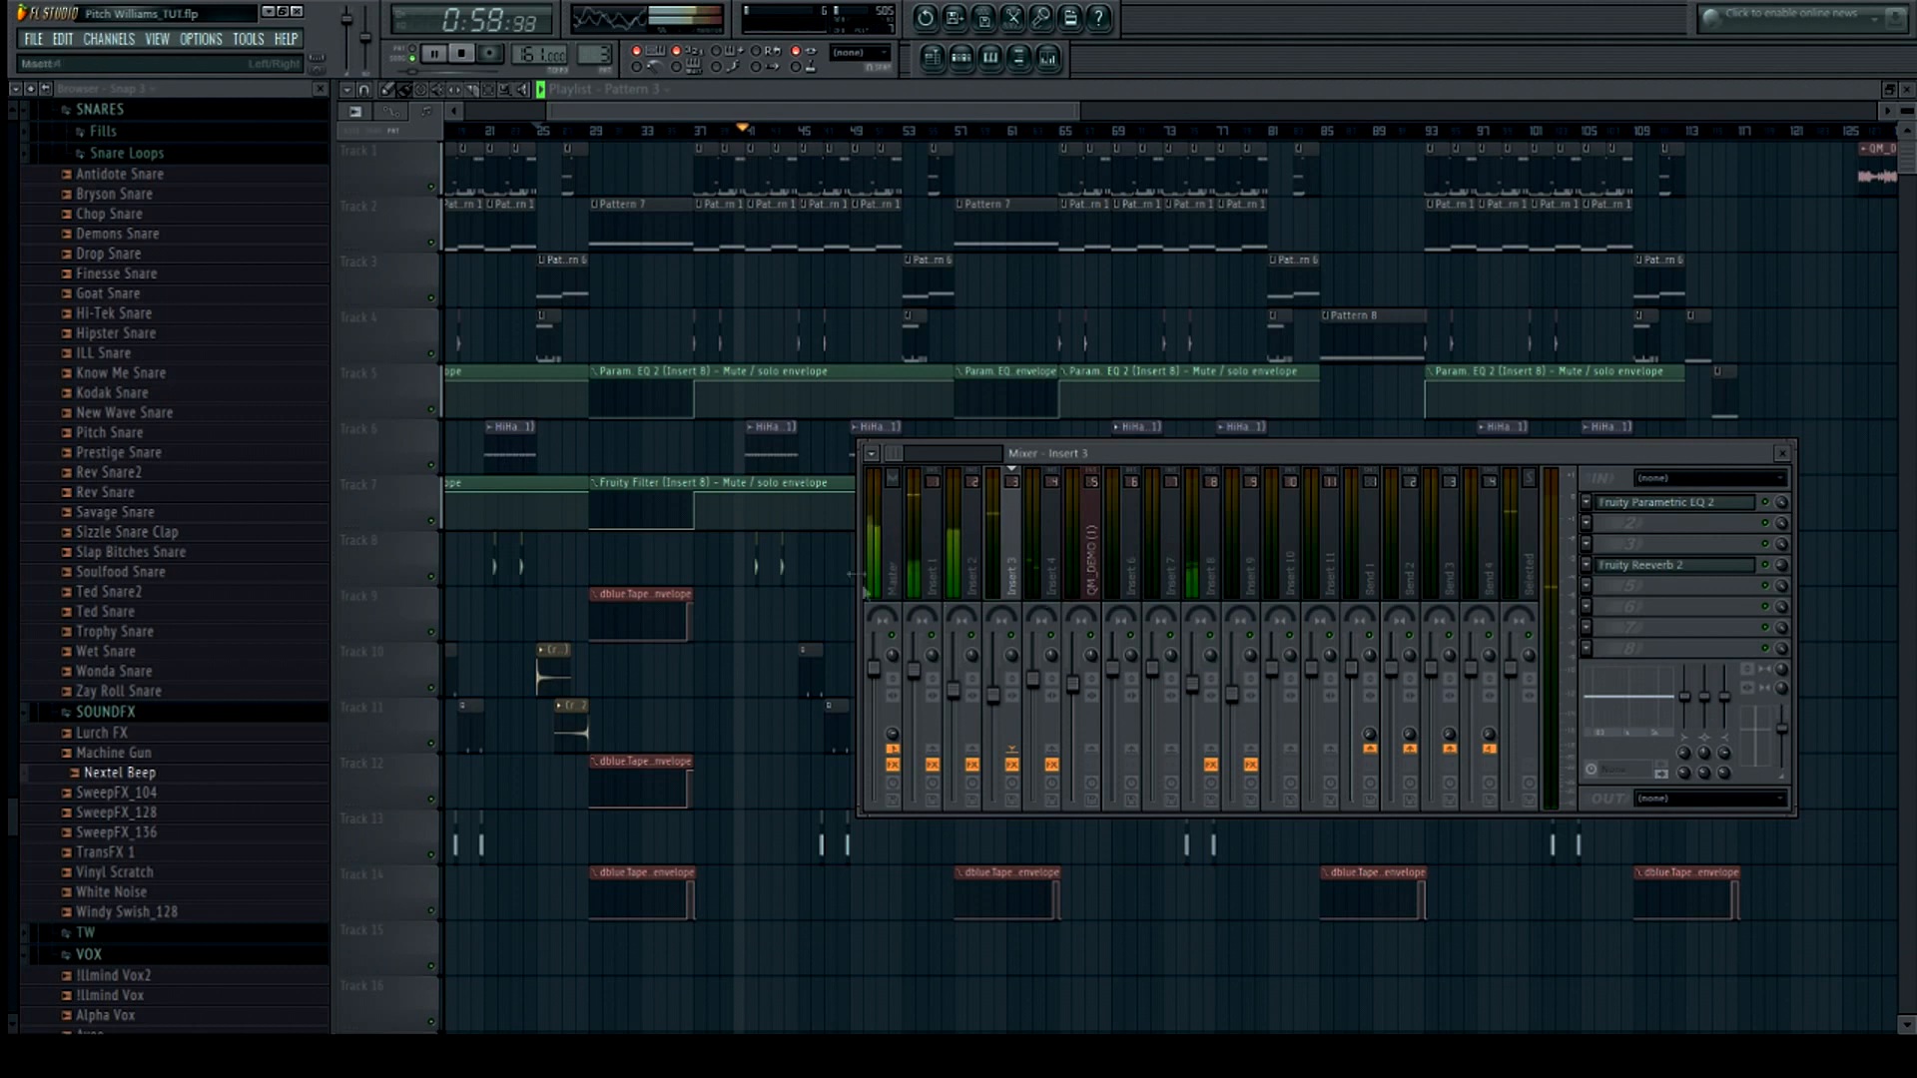
left_click(888, 529)
left_click(461, 55)
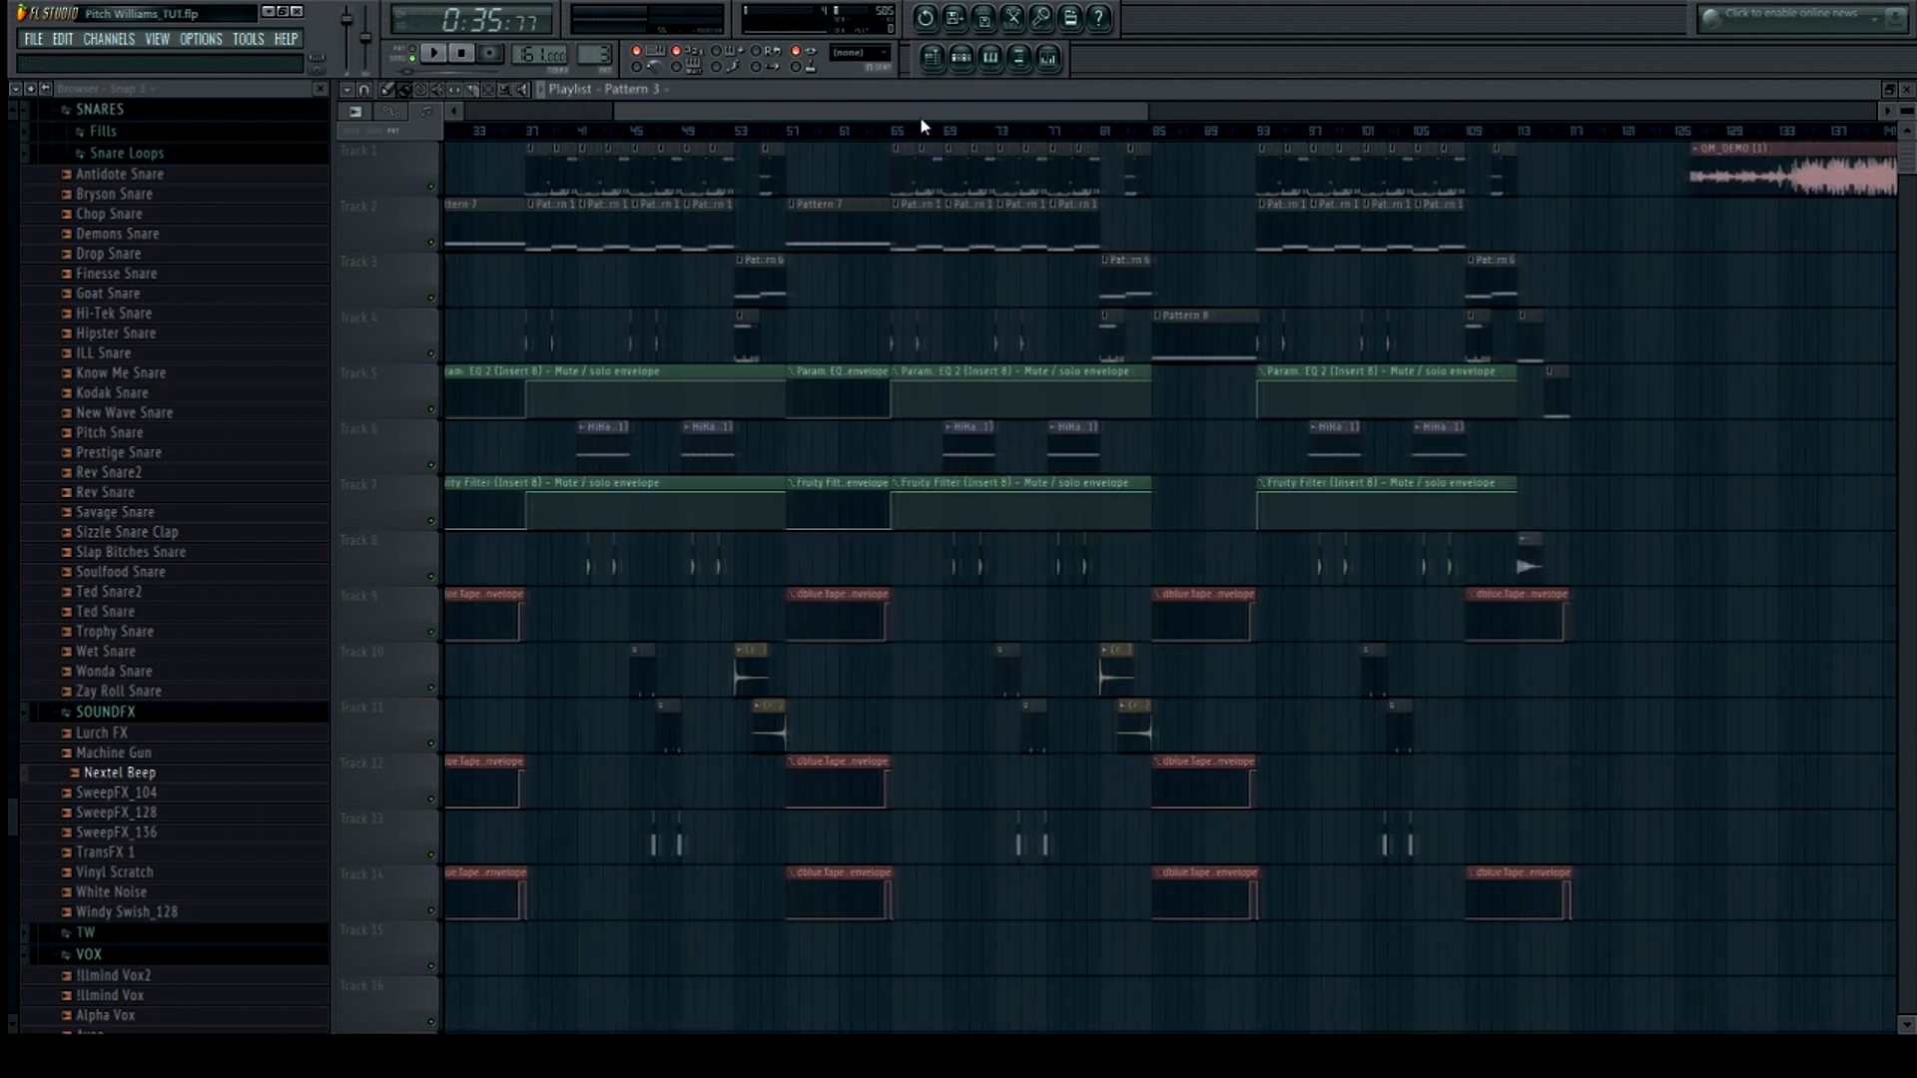
Scroll the playlist to the QM_DEMO audio clip at the end of the song and play it
left_click_drag(920, 118, 872, 110)
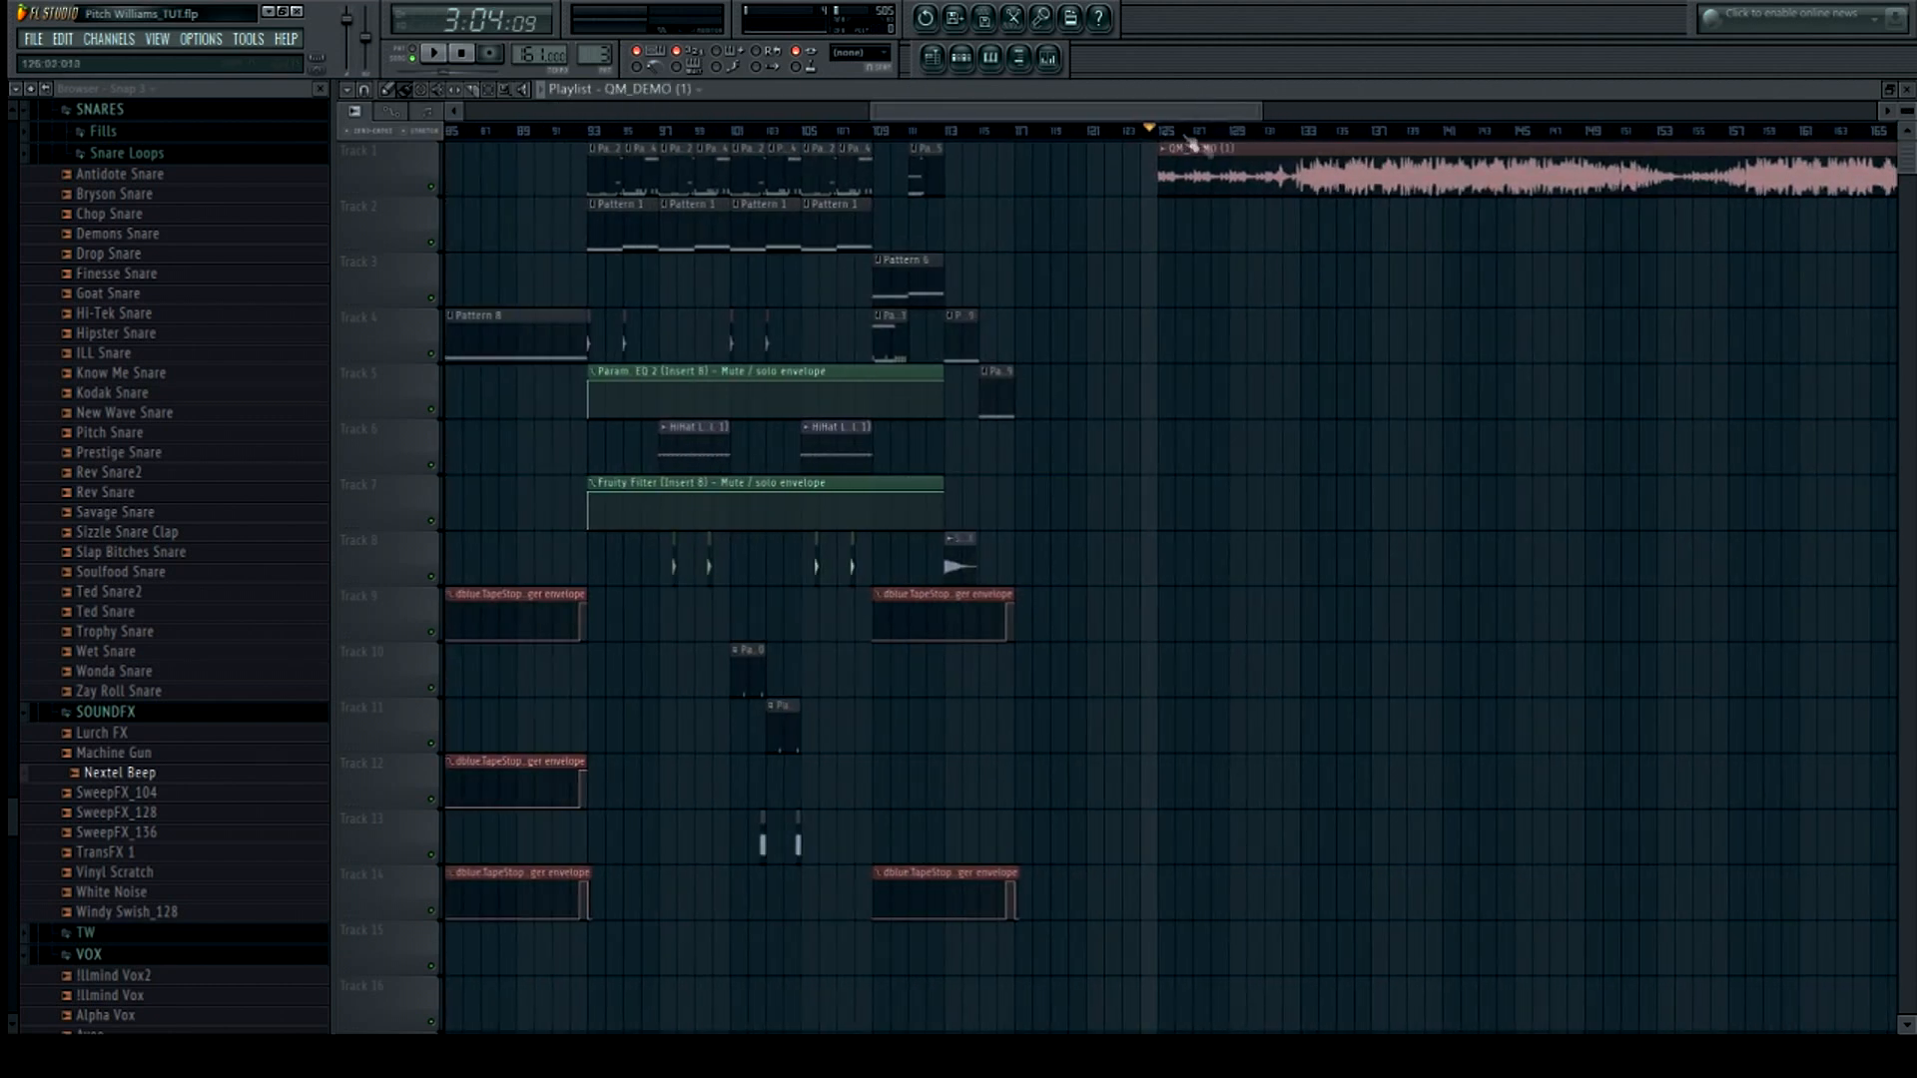
left_click_drag(897, 113, 986, 116)
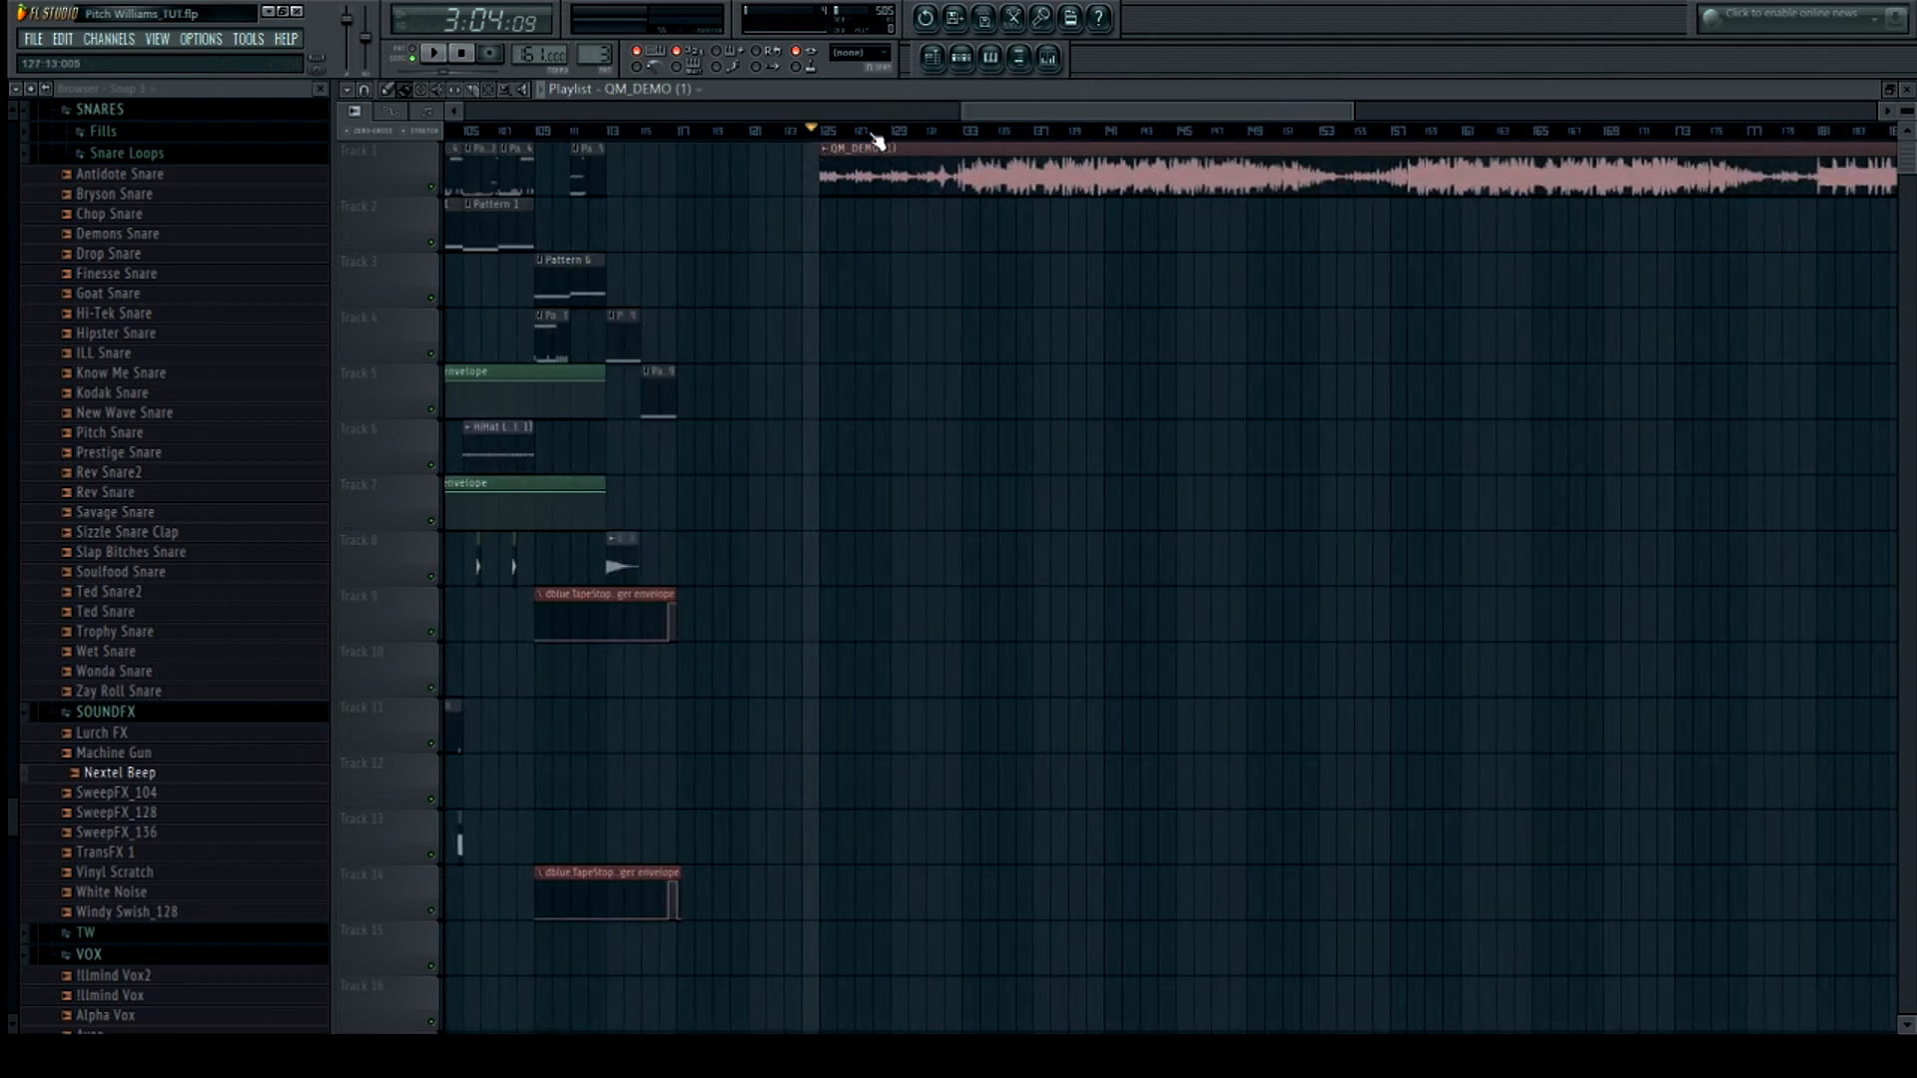
left_click_drag(963, 112, 917, 112)
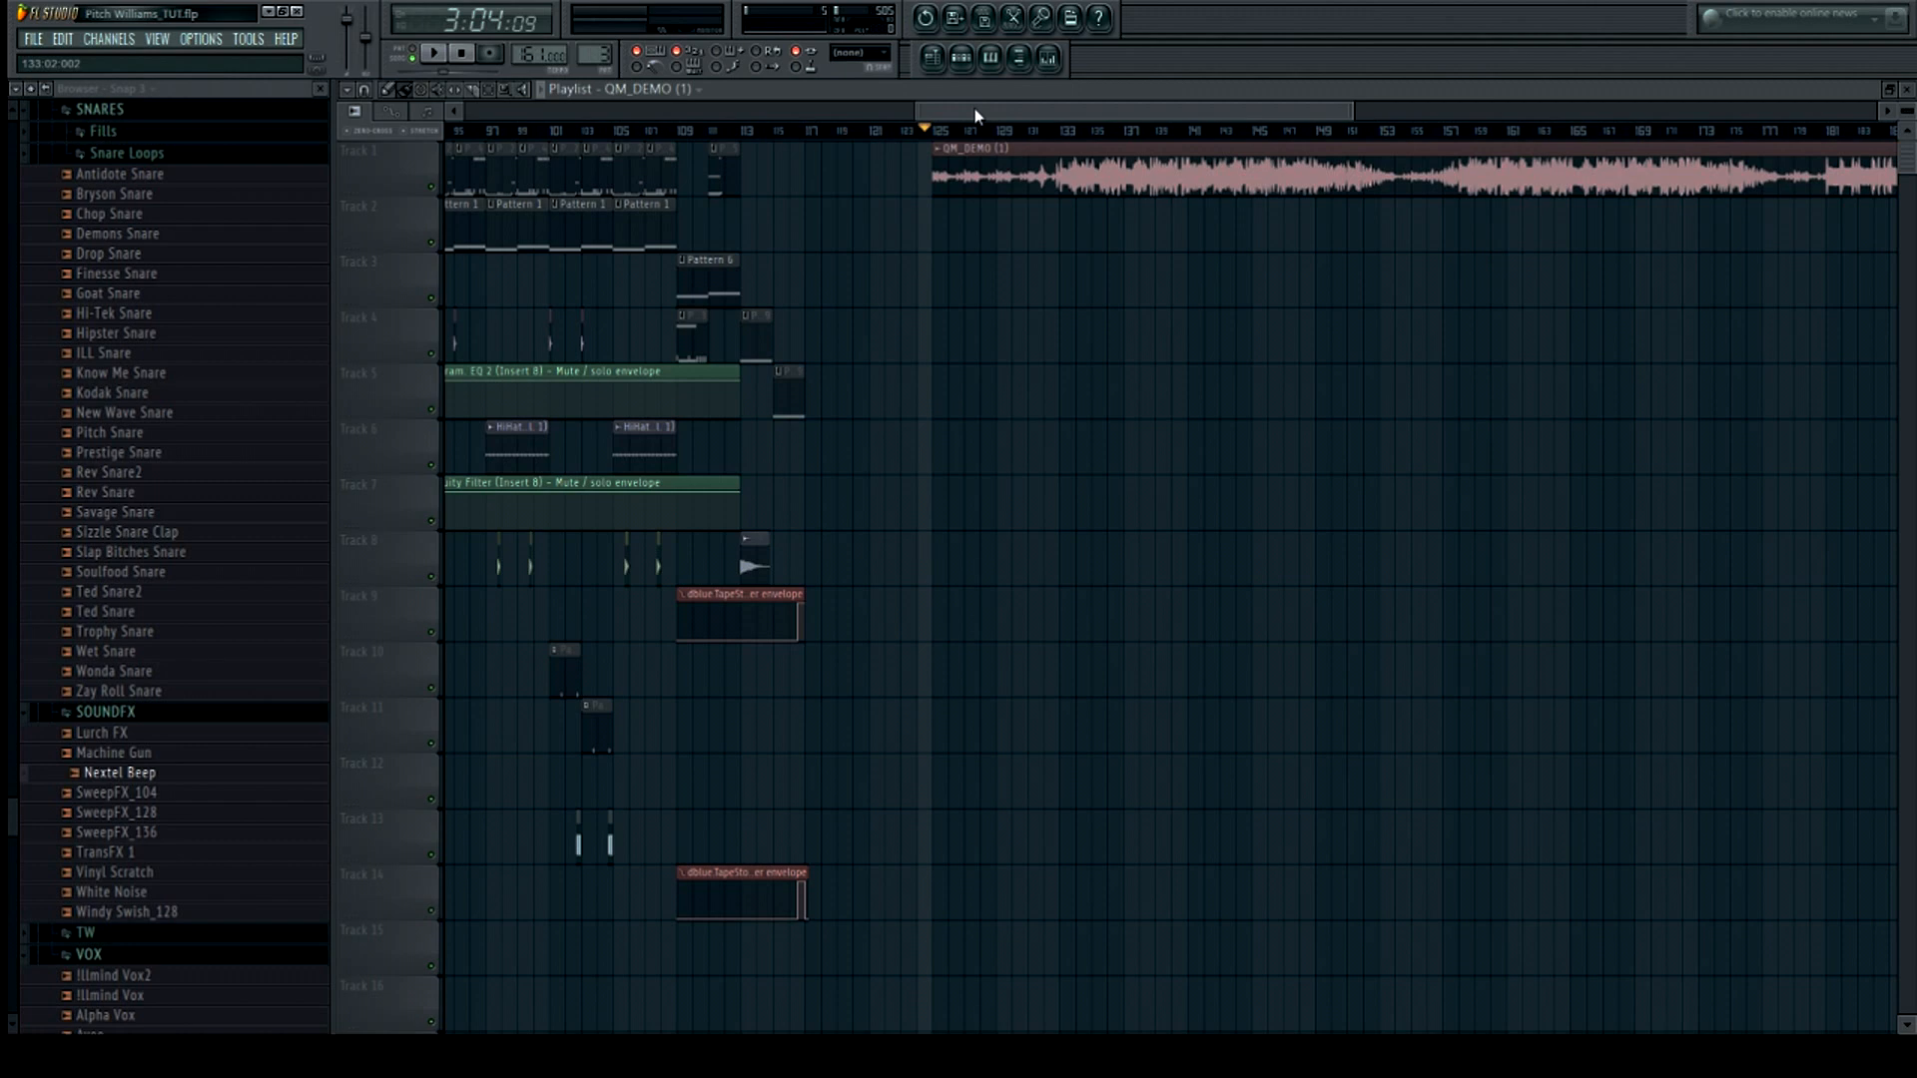
left_click_drag(975, 116, 989, 116)
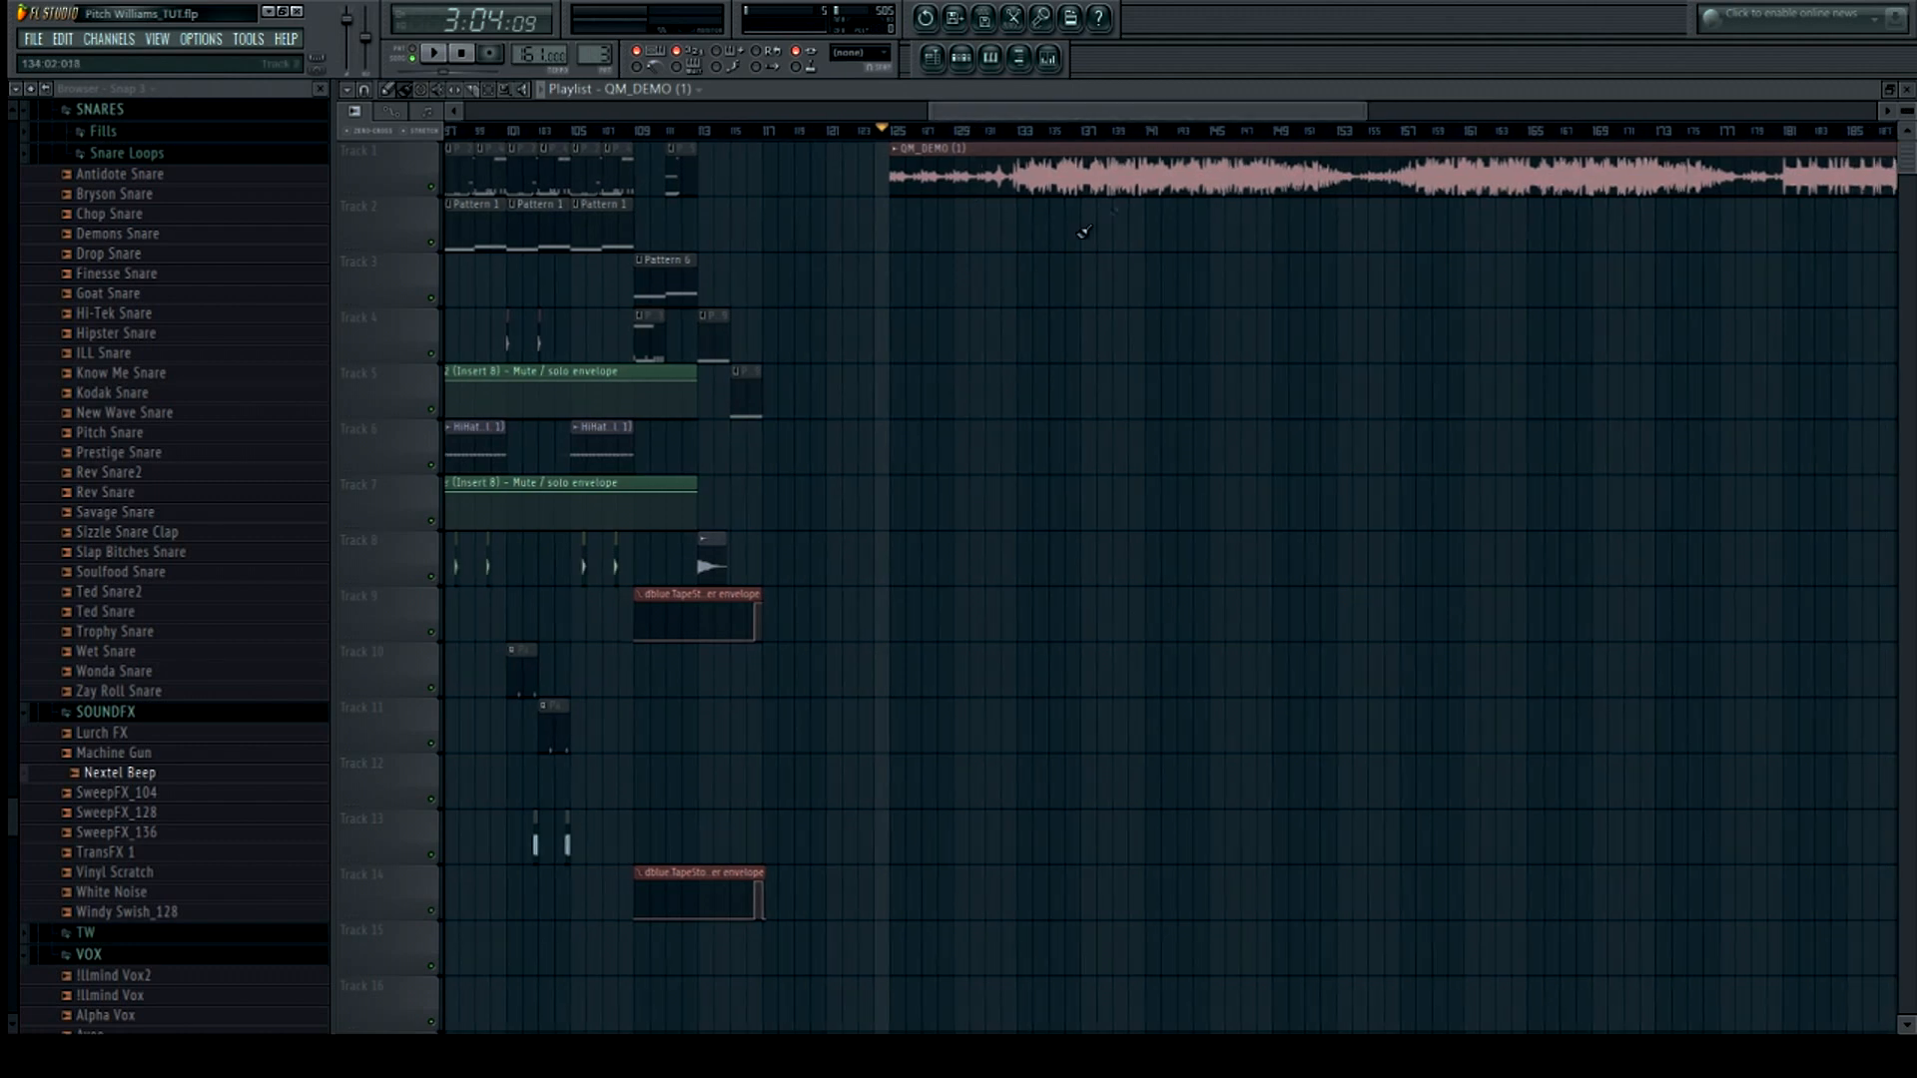
left_click(436, 55)
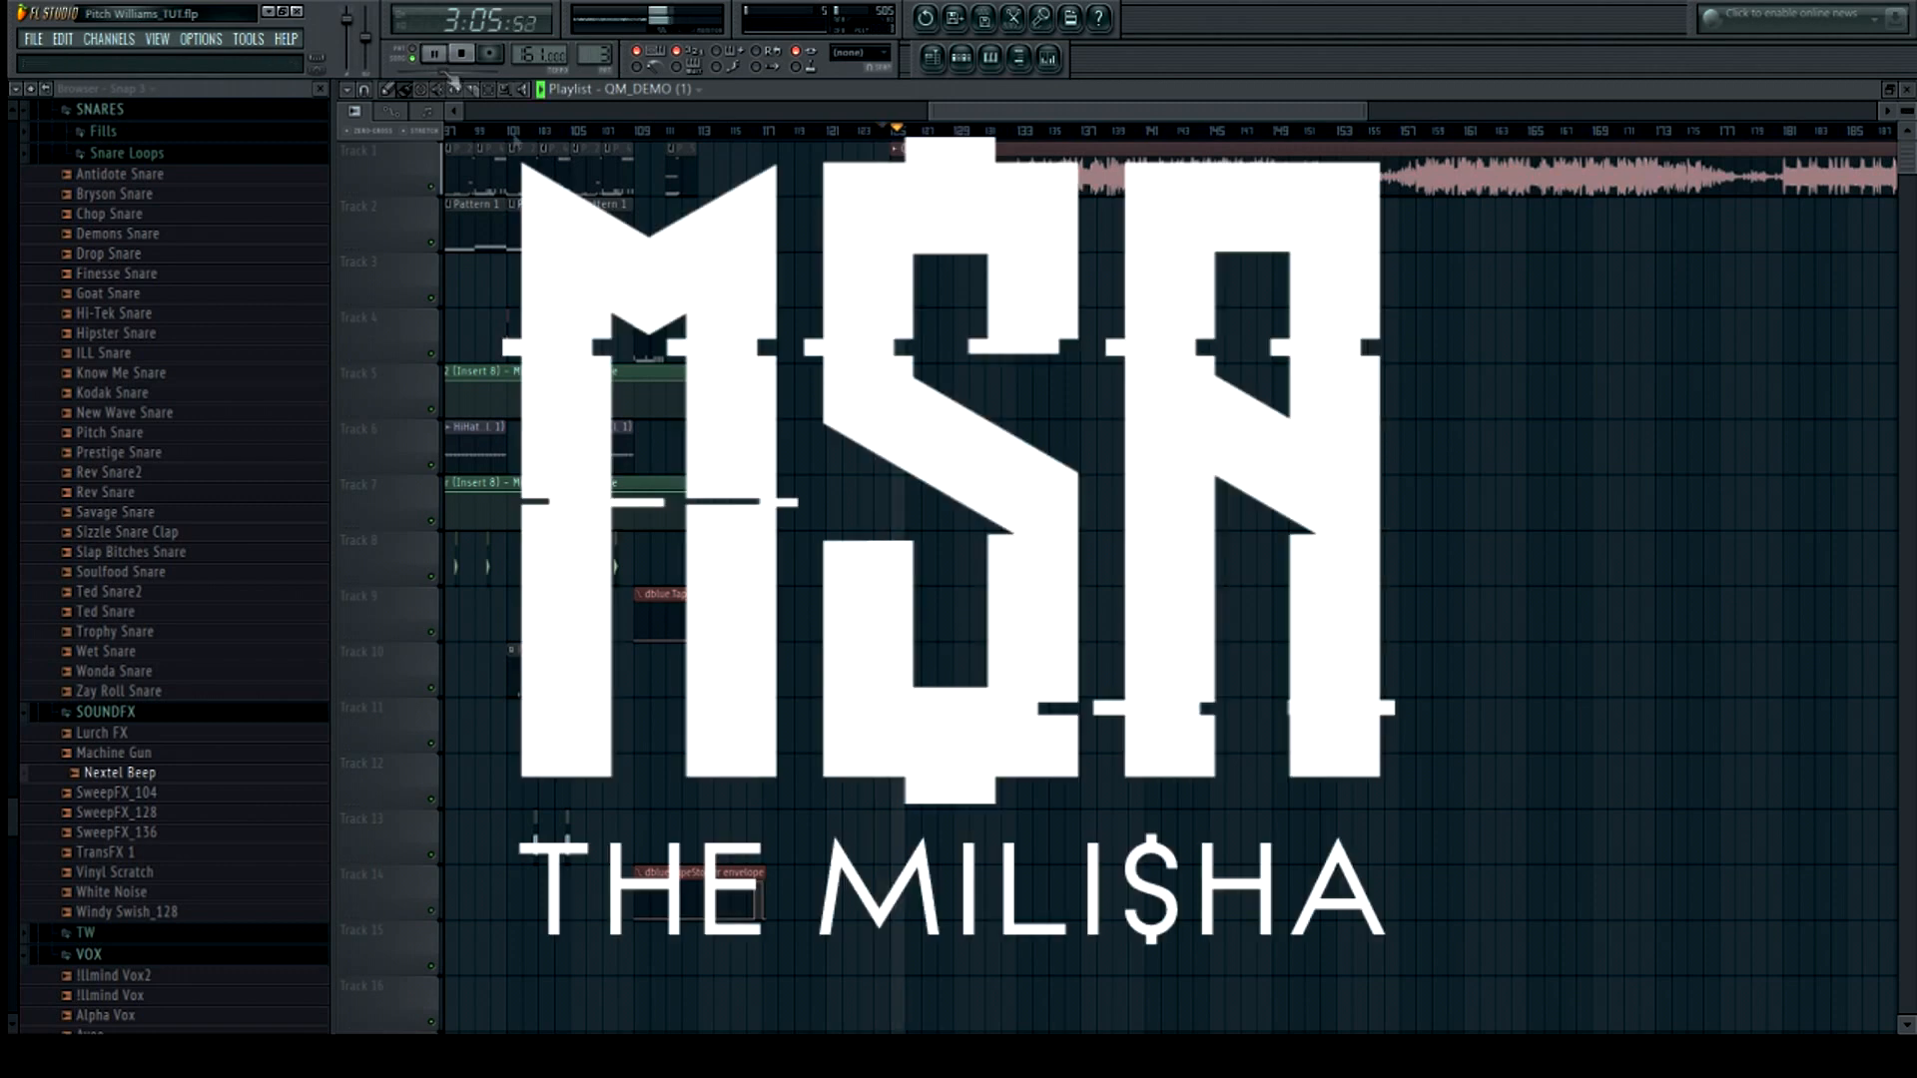